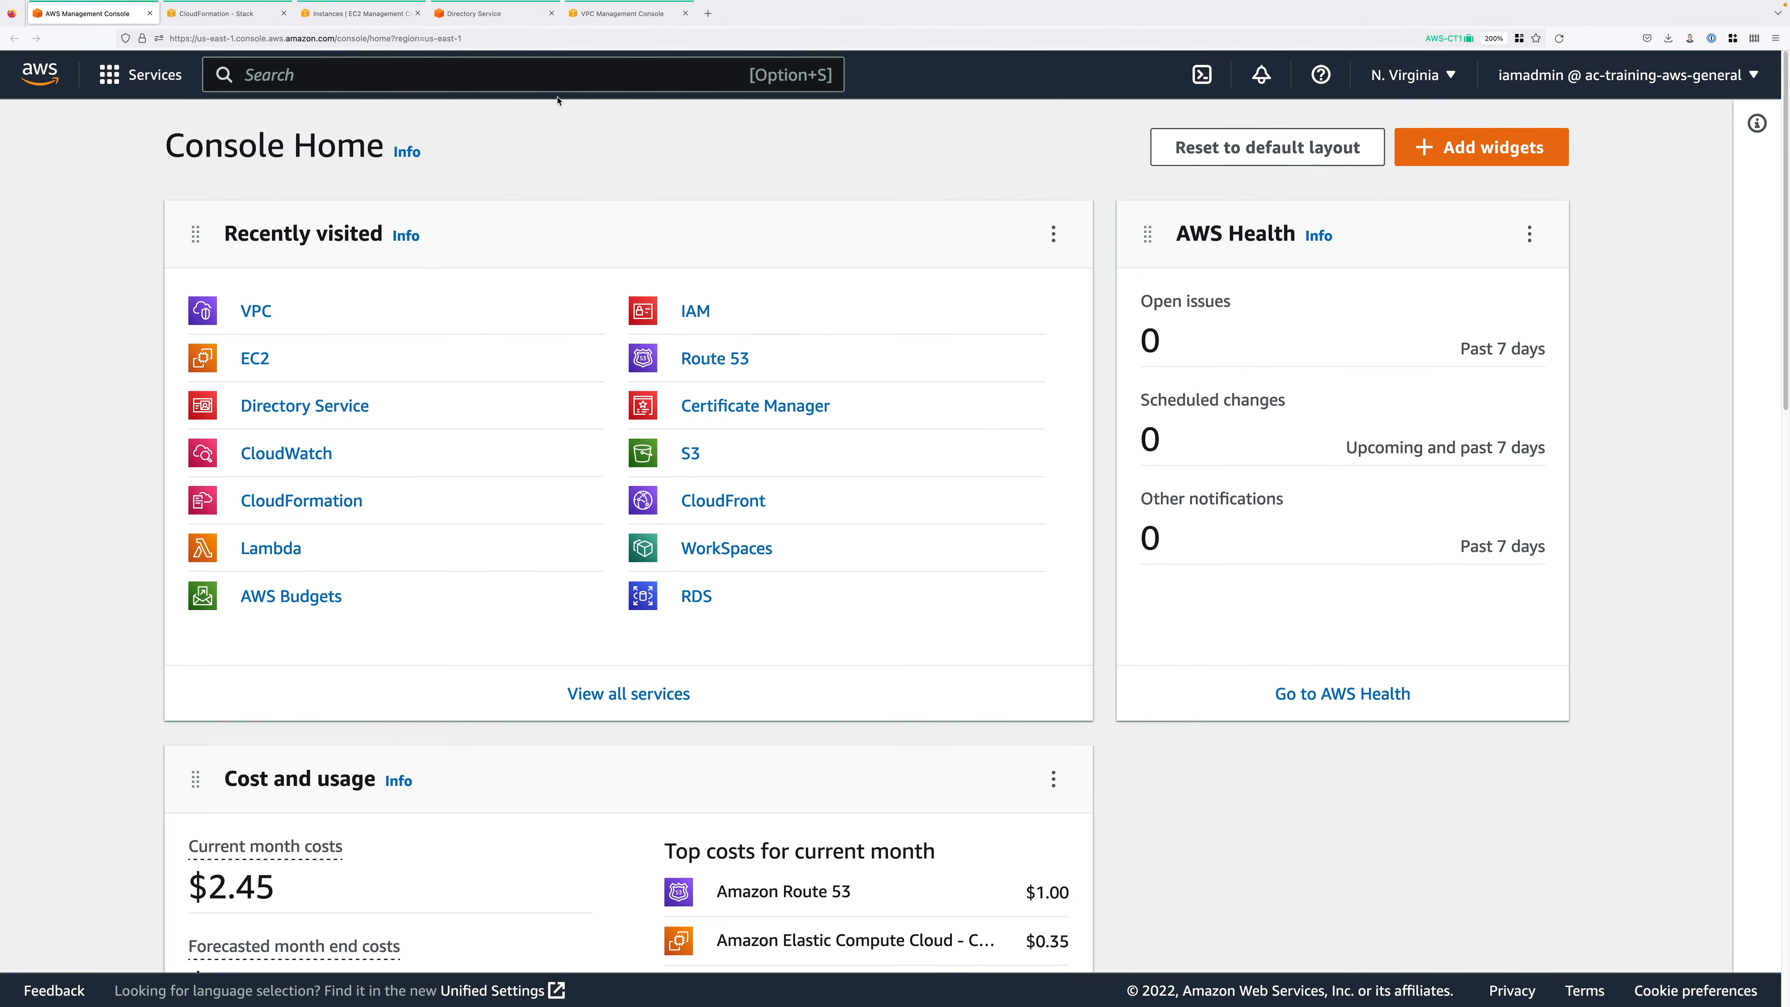
Step: Find the FSx service, open it in a new browser tab and start creating a file system
{"action": "type", "text": "fsx"}
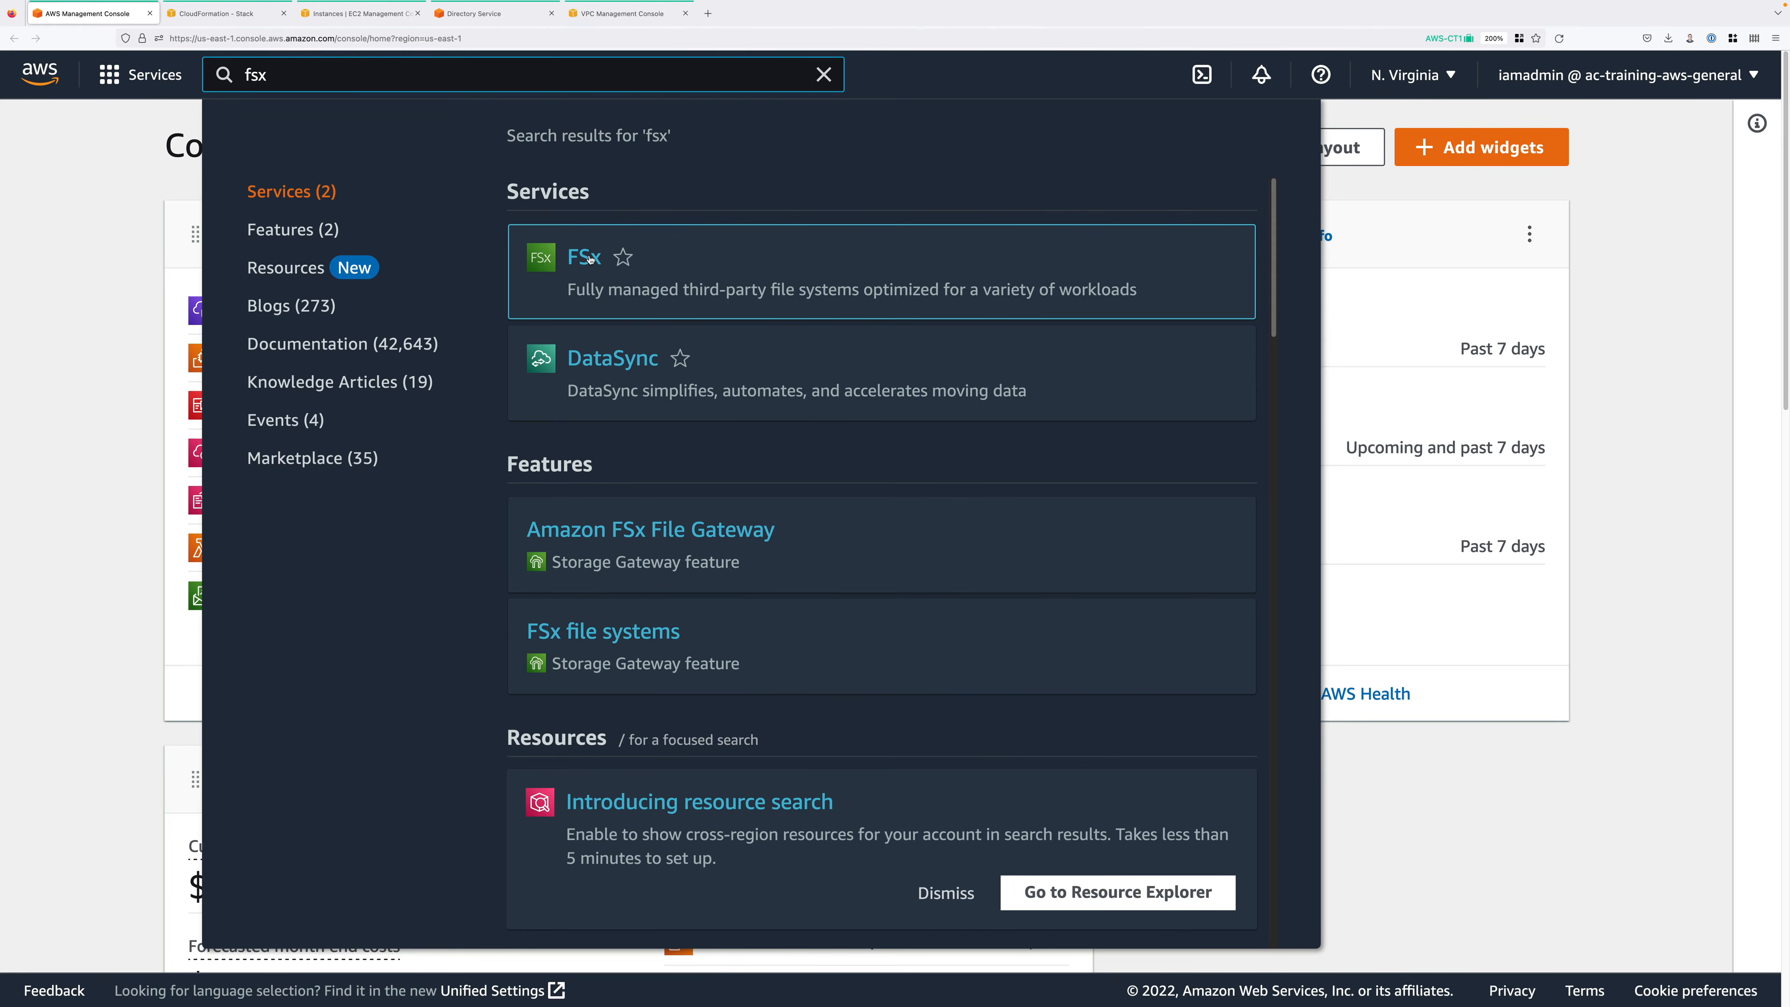
{"action": "right_click", "coordinate": [602, 264]}
{"action": "left_click", "coordinate": [602, 264]}
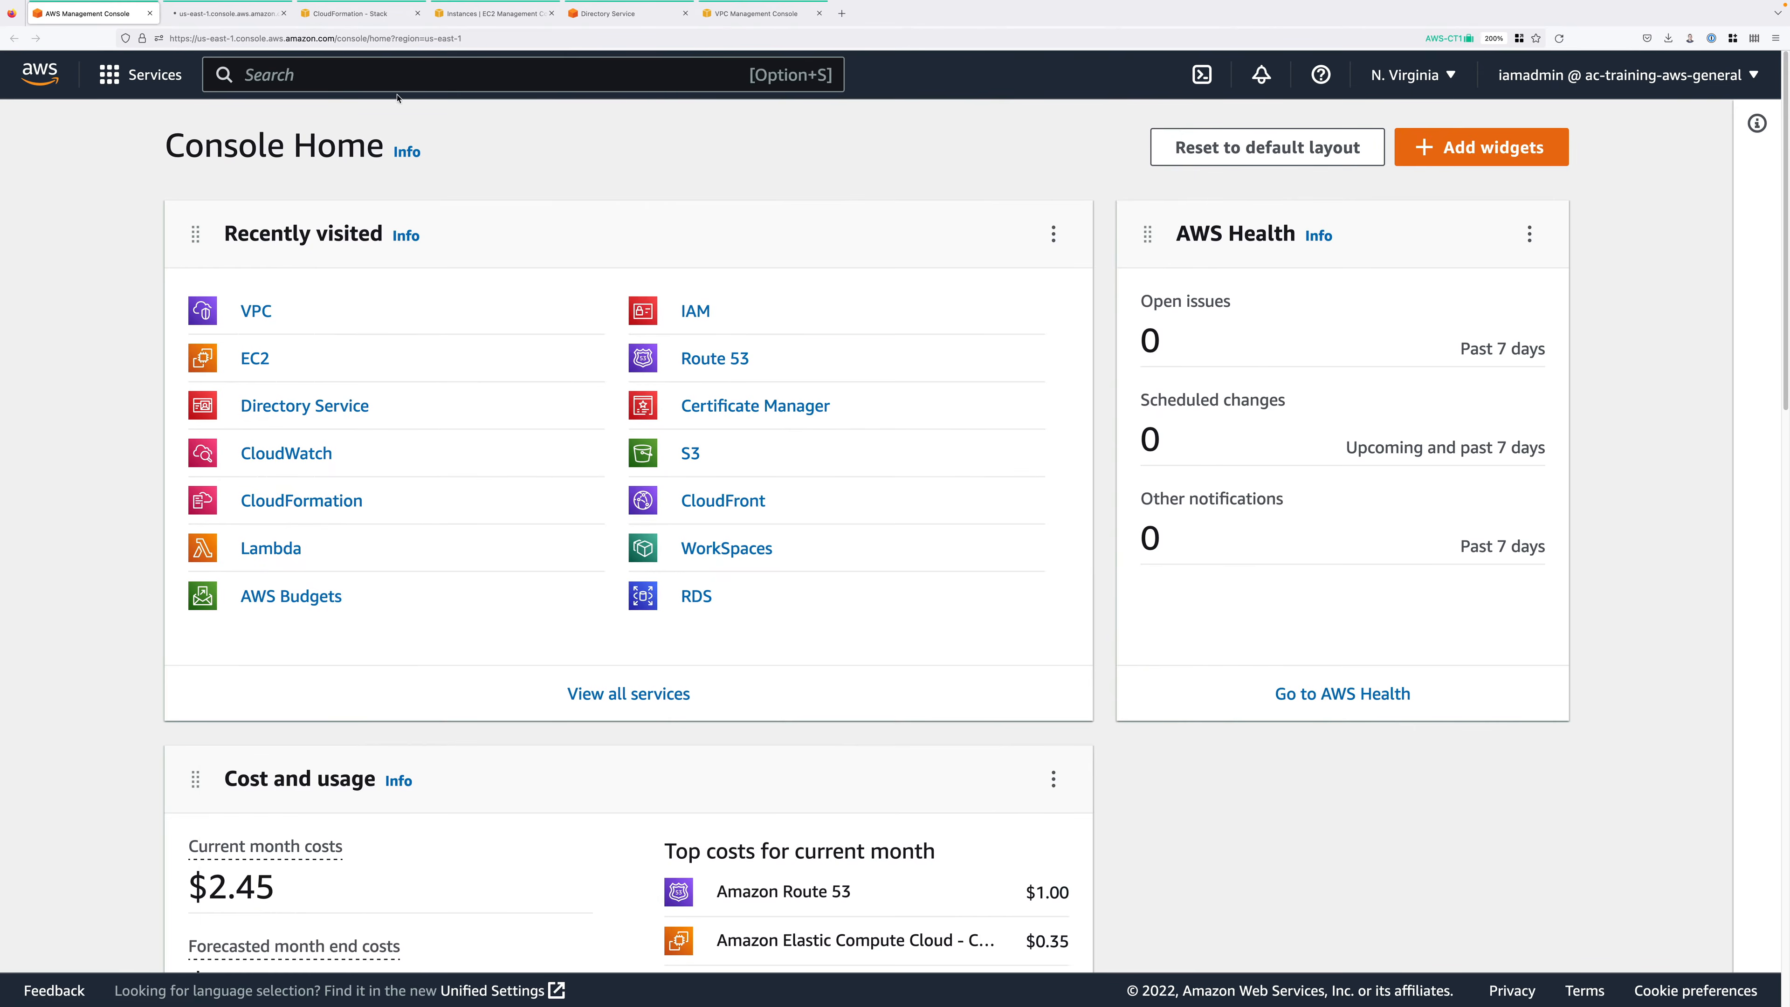
{"action": "left_click", "coordinate": [208, 14]}
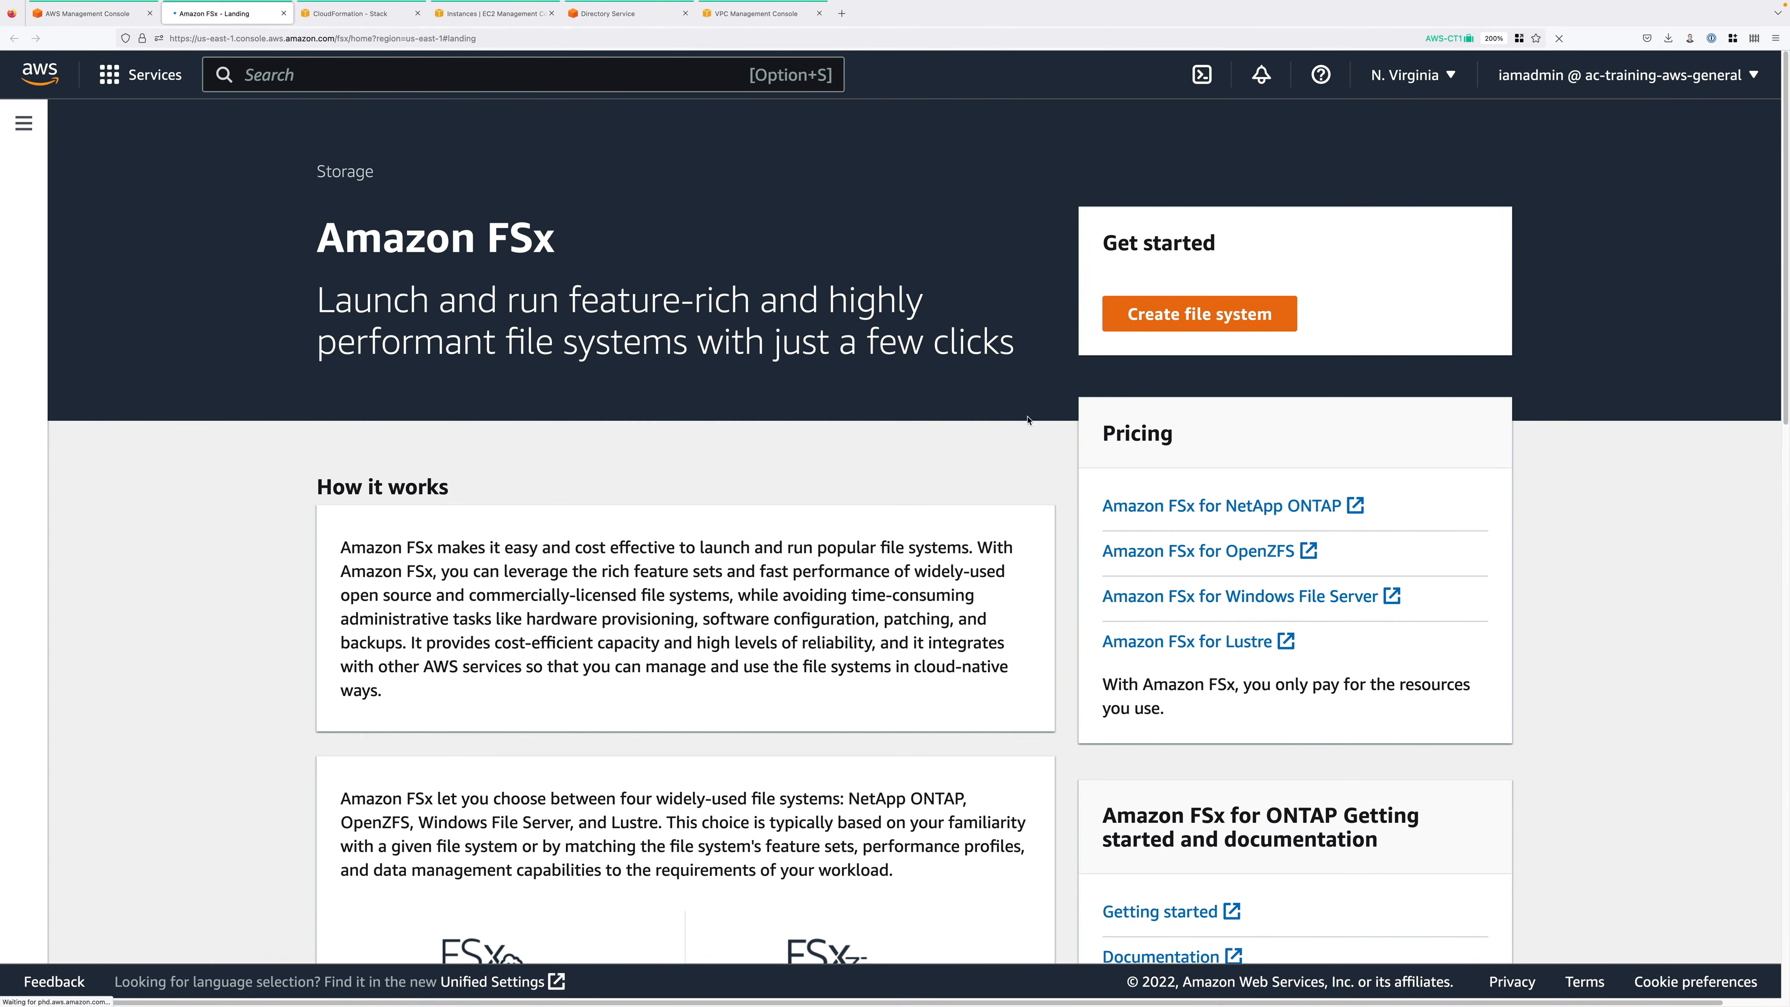
{"action": "left_click", "coordinate": [1182, 315]}
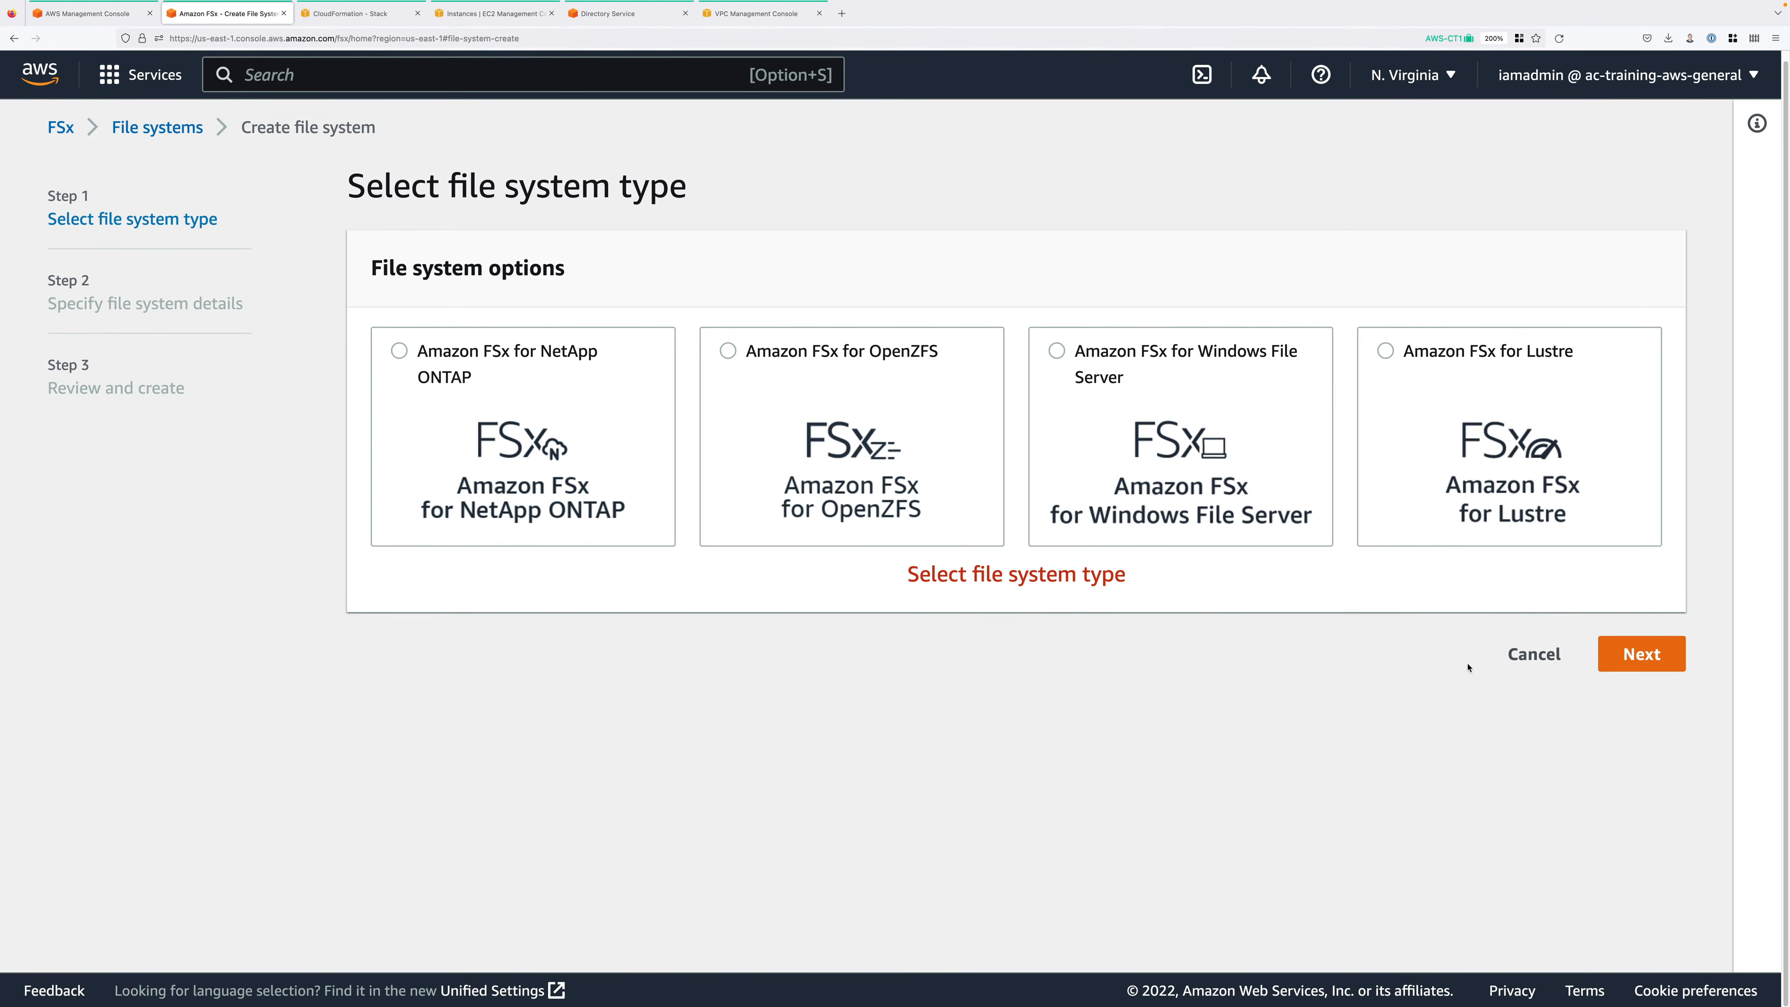
Step: Choose Amazon FSx for Windows File Server as the file system type and proceed to the file system details
{"action": "left_click", "coordinate": [1131, 435]}
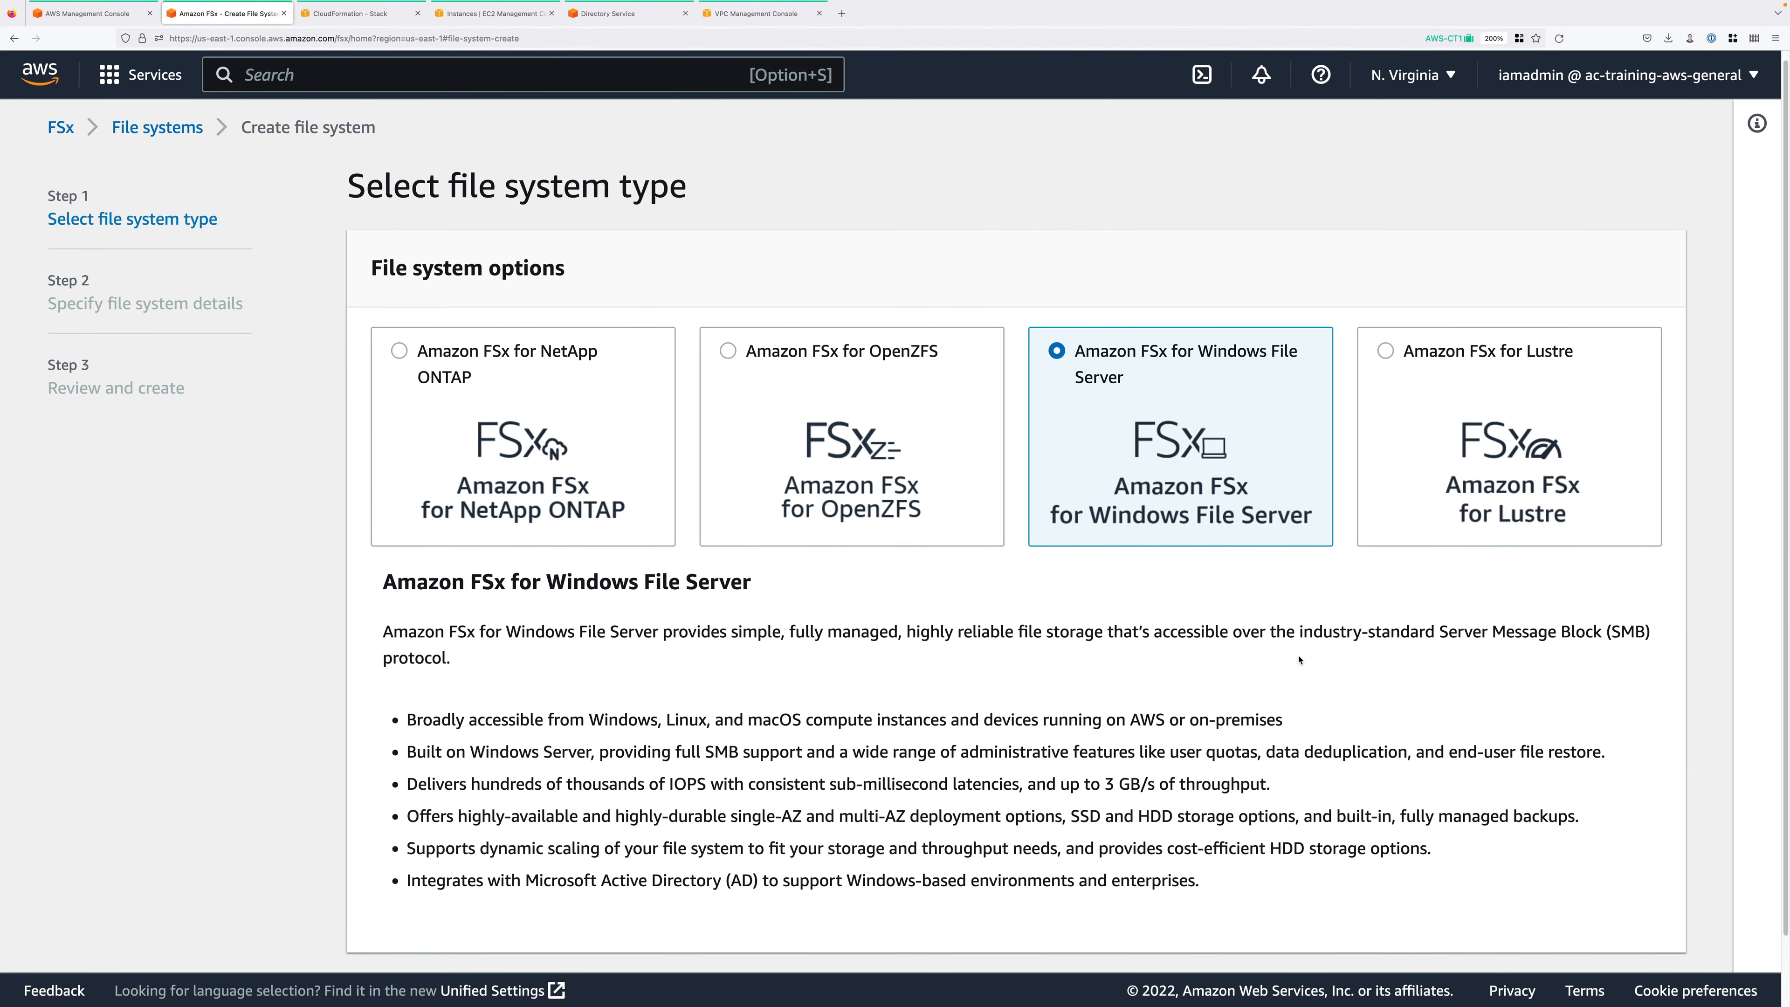
{"action": "scroll", "coordinate": [1309, 688], "scroll_direction": "down", "scroll_amount": 2}
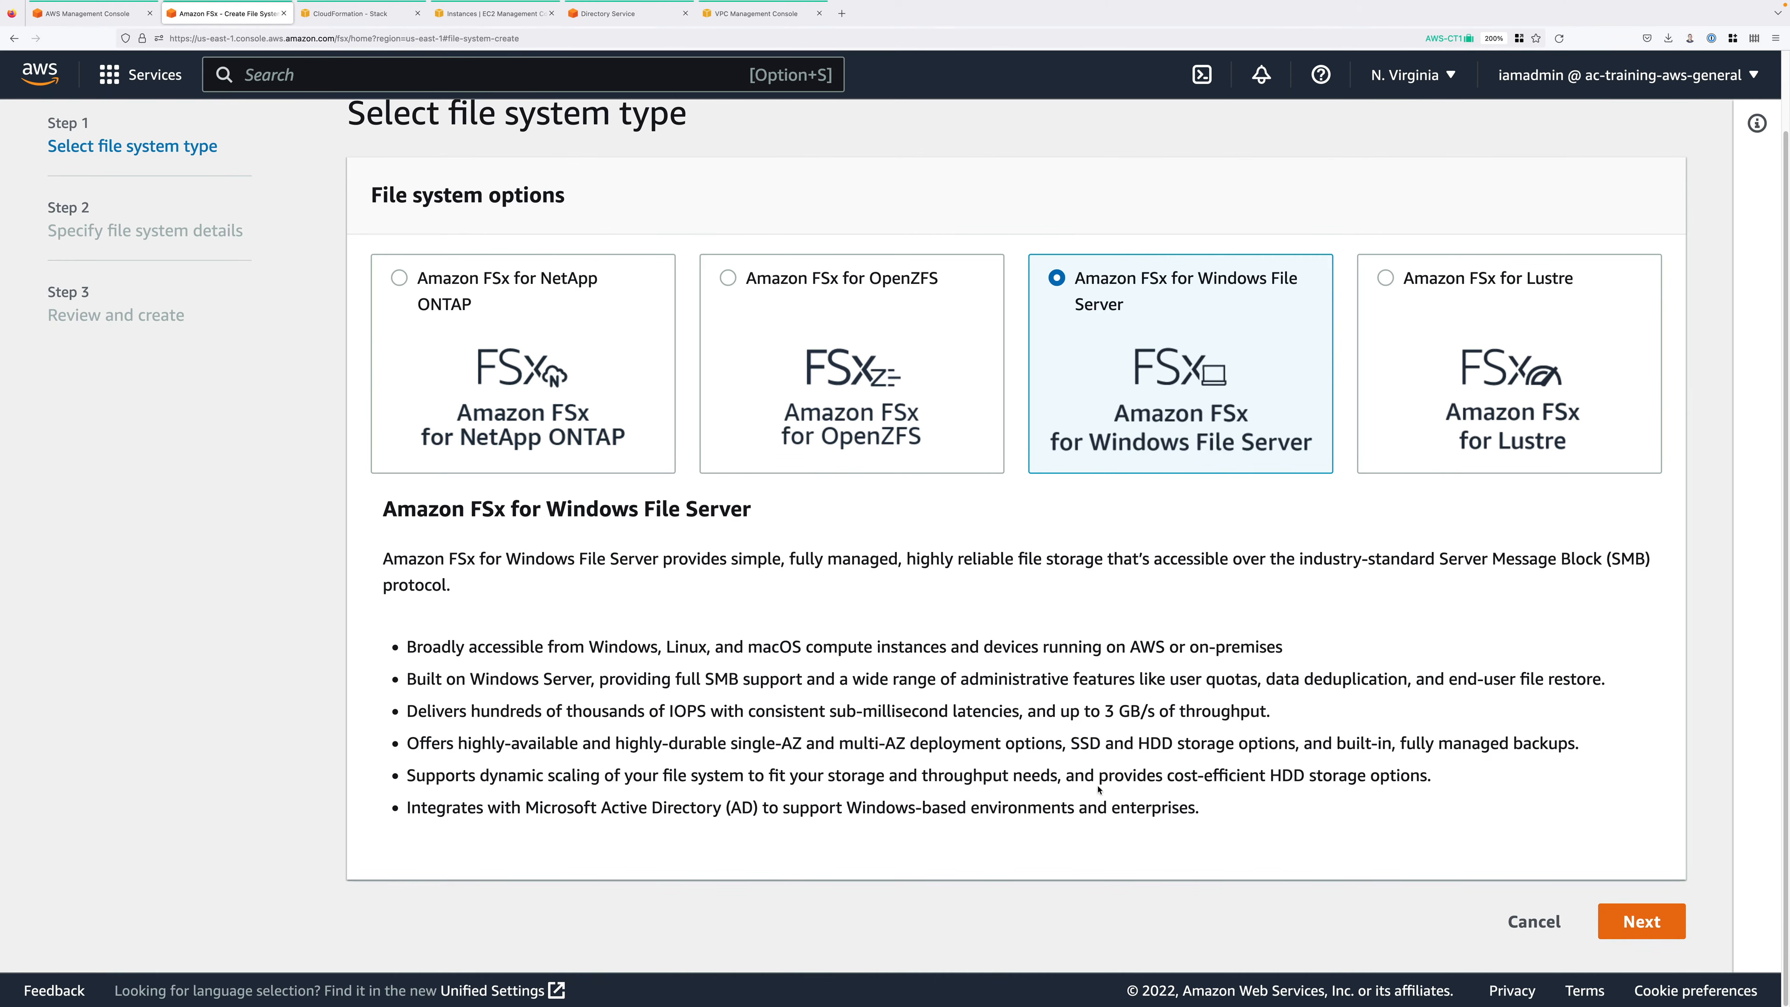
{"action": "left_click_drag", "start_coordinate": [1098, 790], "coordinate": [383, 512]}
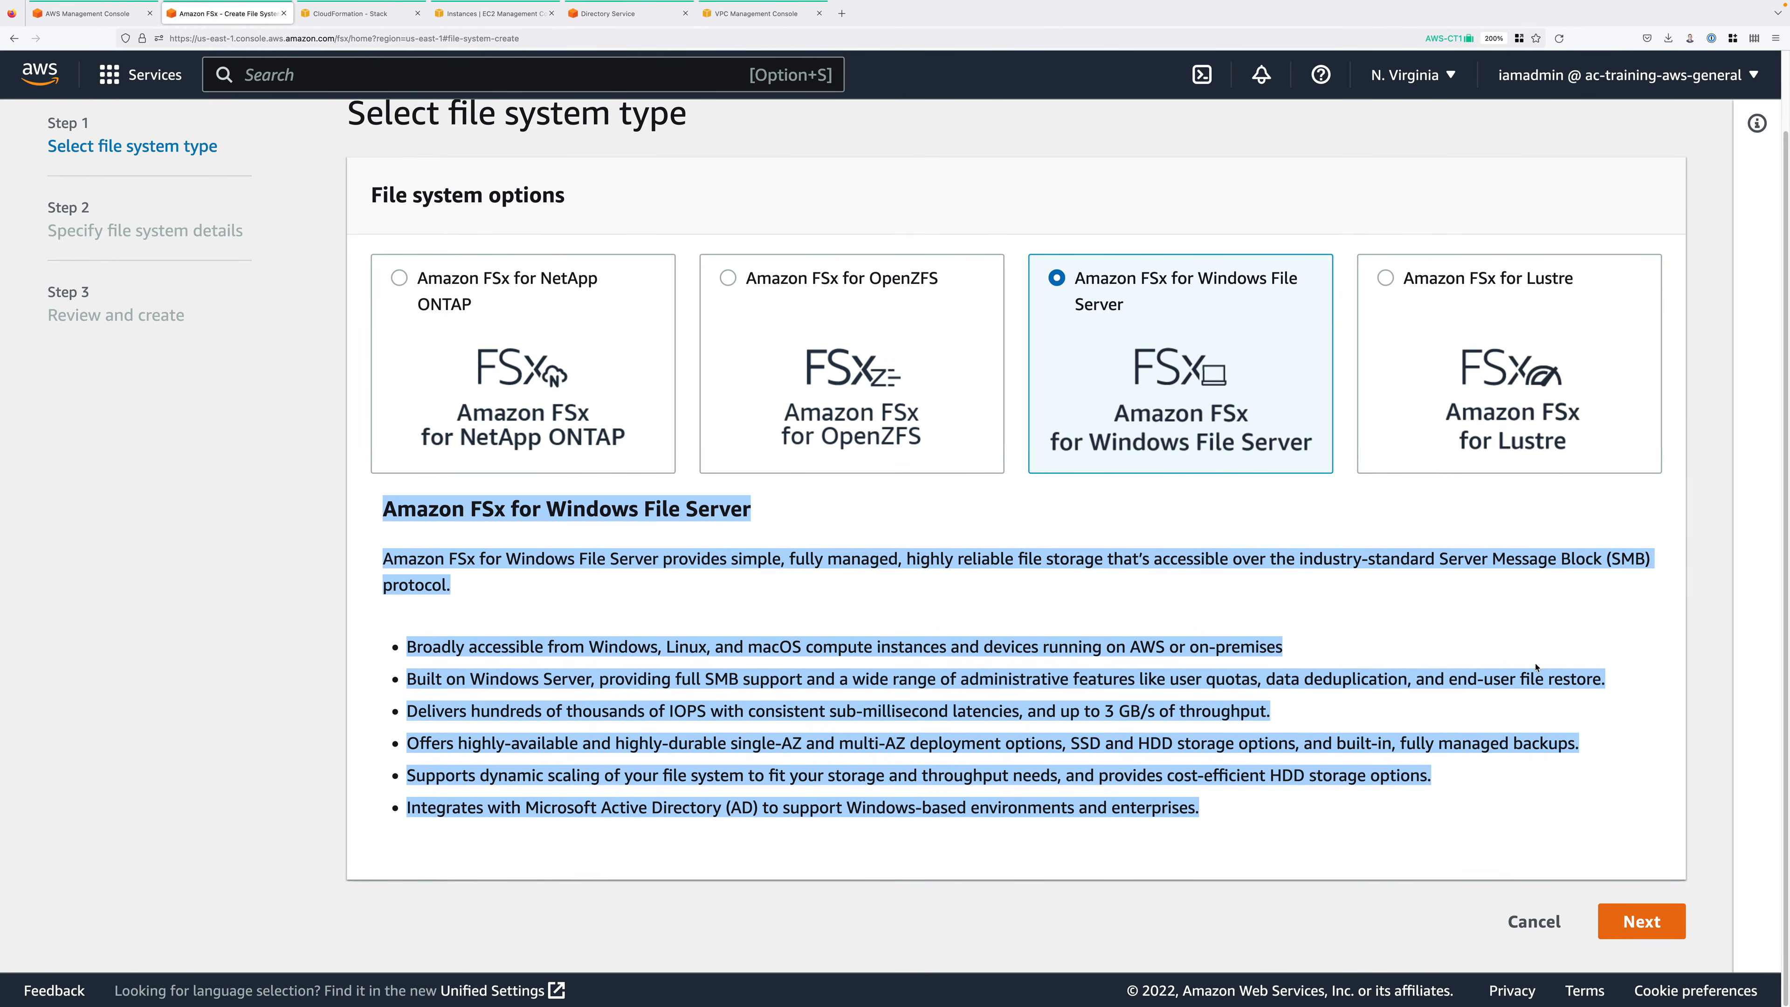
{"action": "left_click", "coordinate": [1622, 647]}
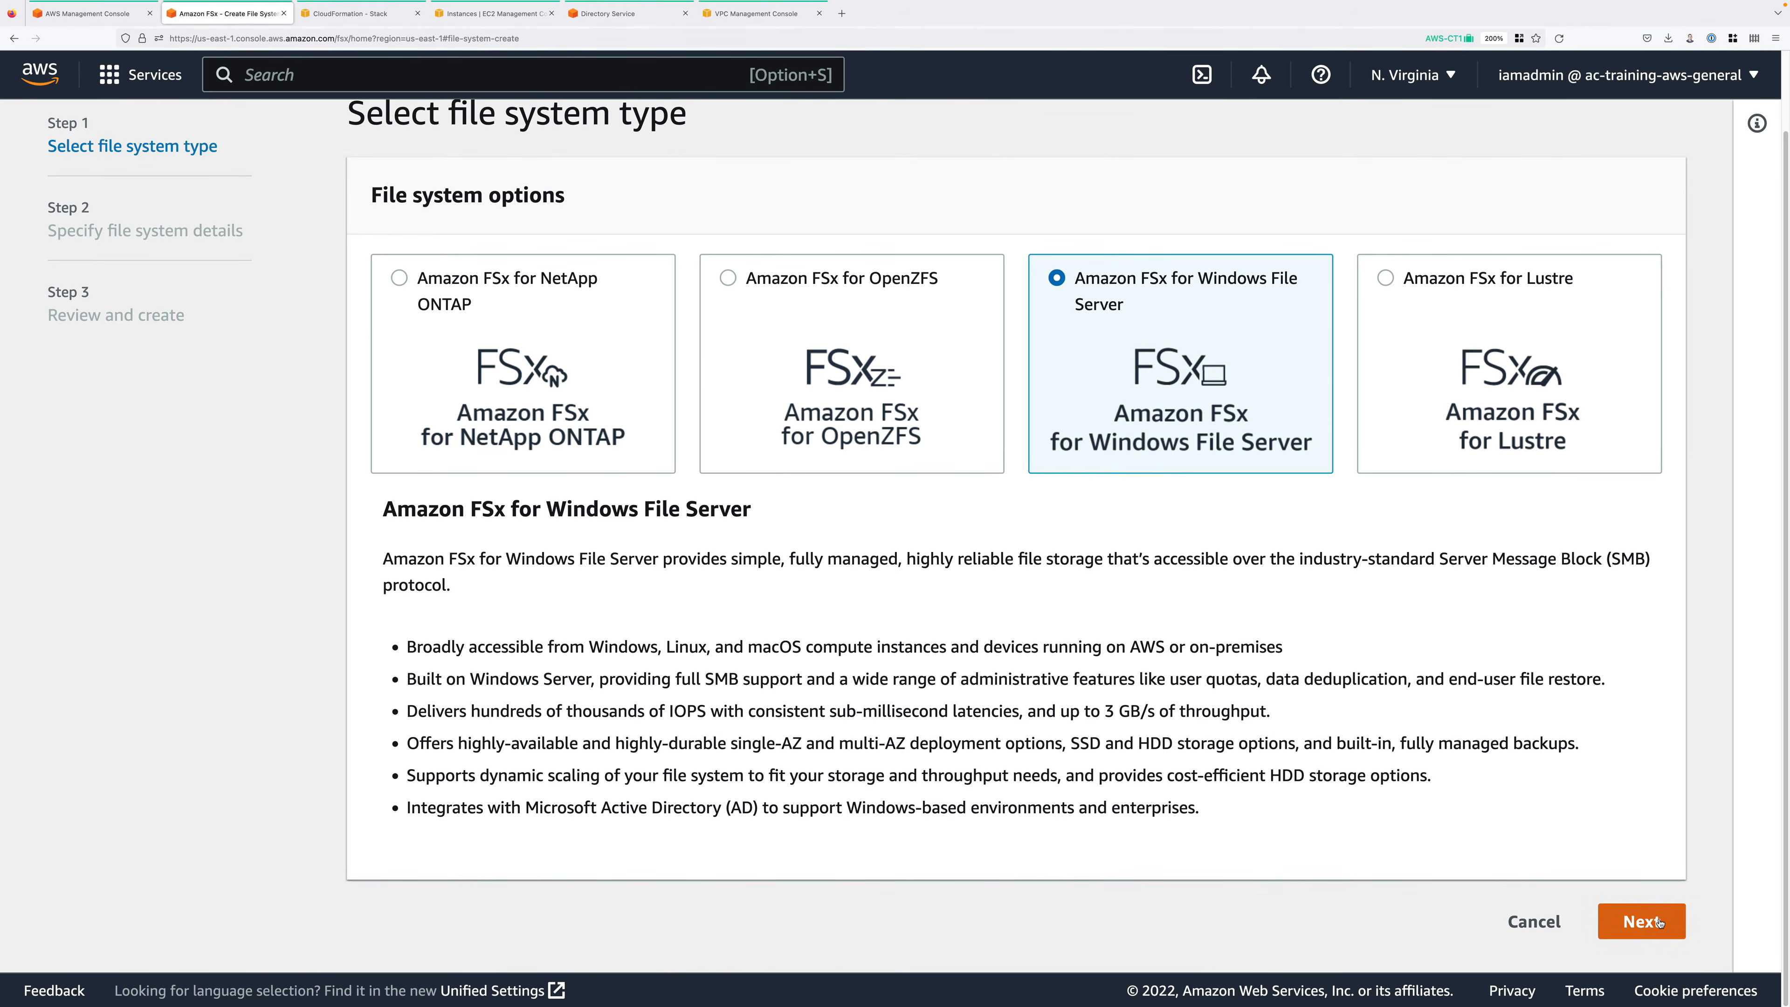
{"action": "left_click", "coordinate": [1658, 924]}
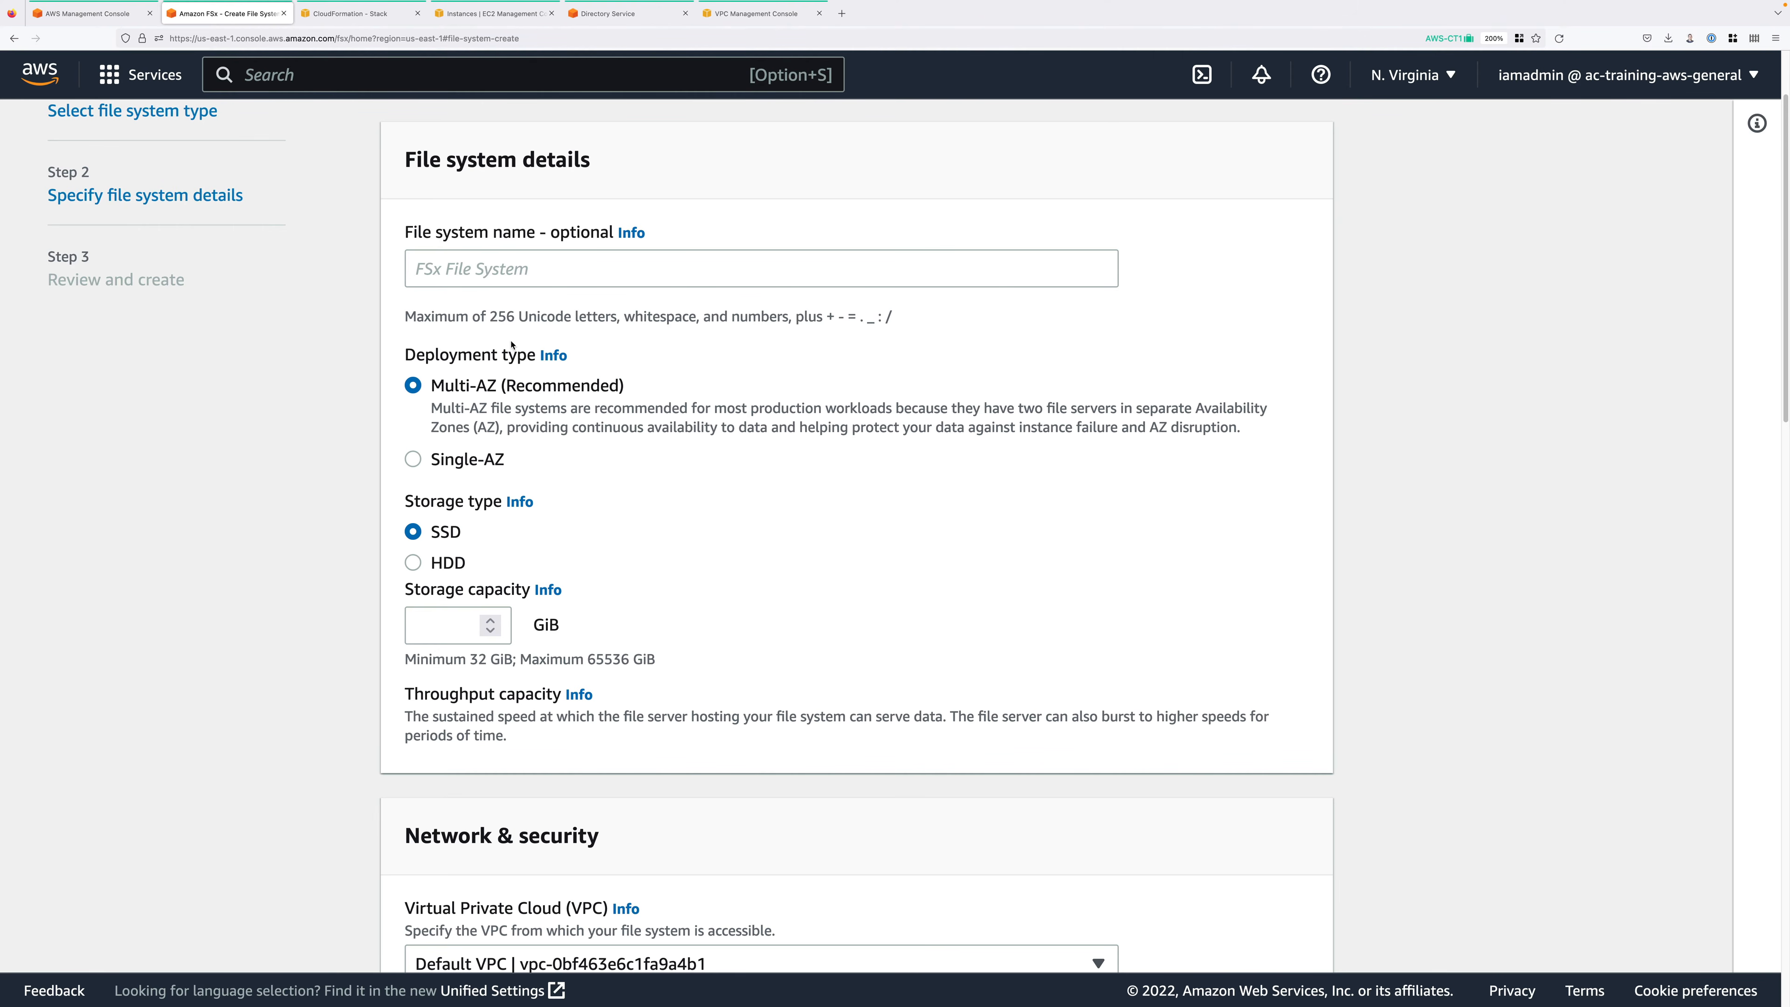
Step: Name the file system A4LFiles and set its storage capacity to 32 GiB
{"action": "left_click", "coordinate": [416, 268]}
{"action": "type", "text": "A"}
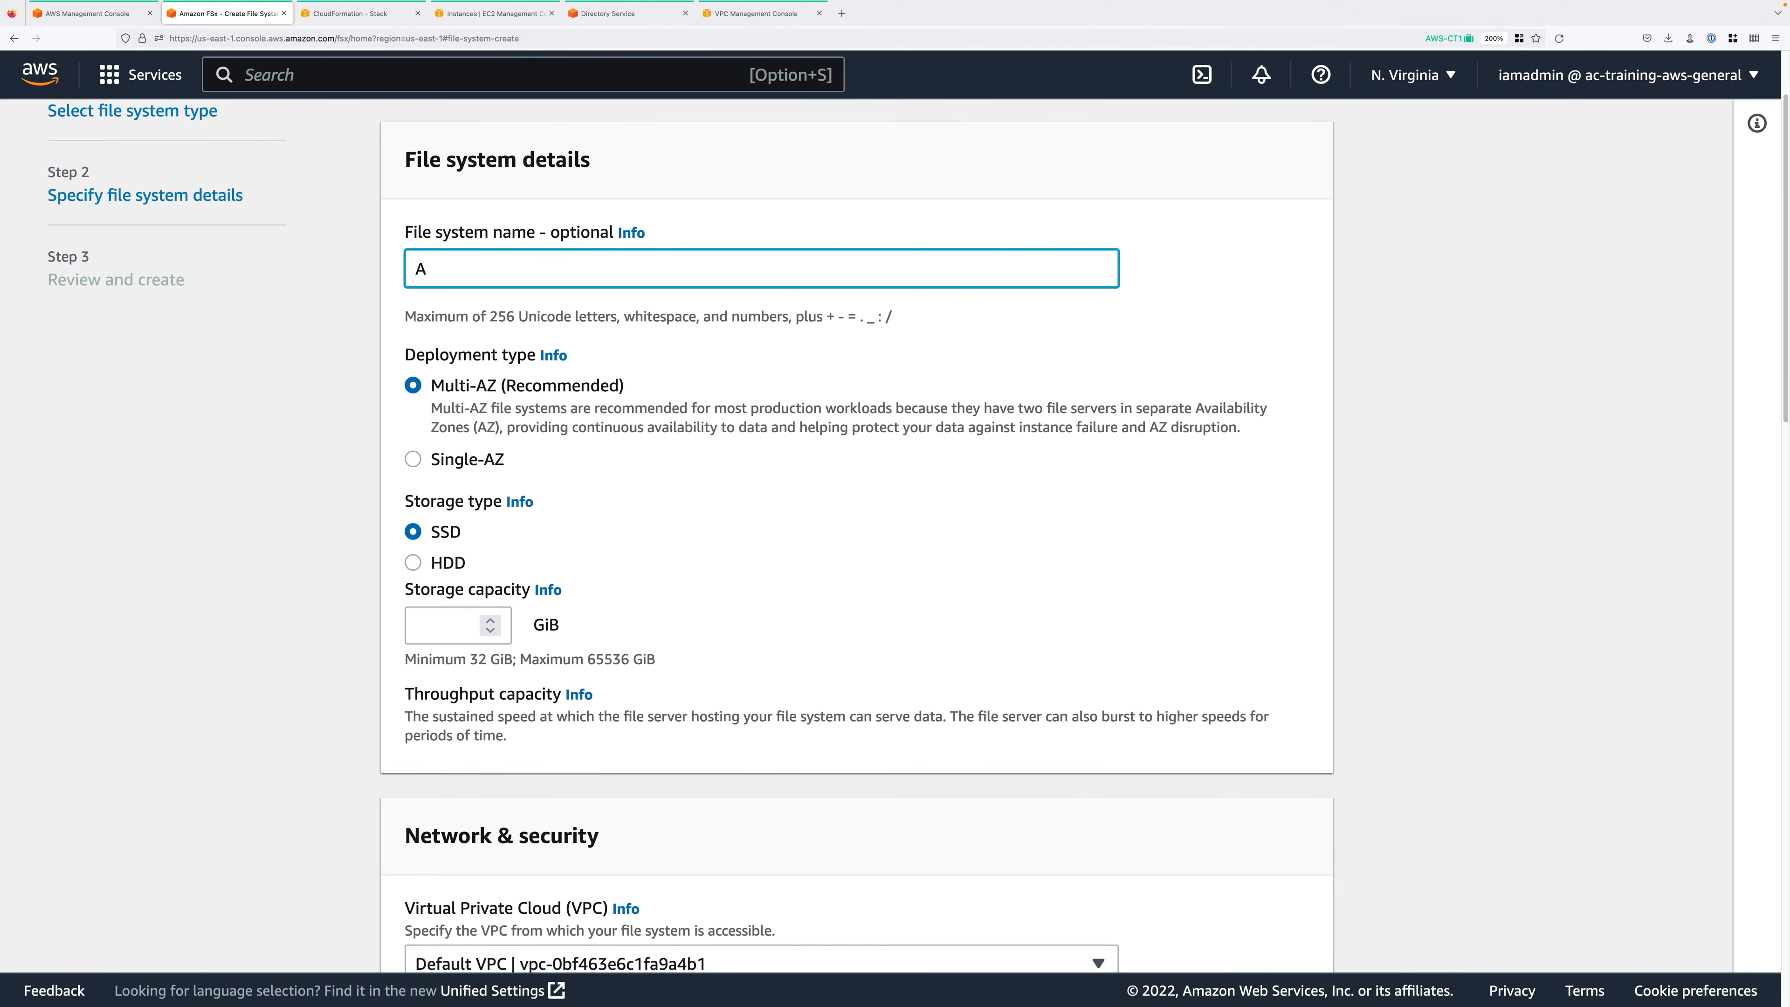
{"action": "type", "text": "4LFiles"}
{"action": "scroll", "coordinate": [620, 509], "scroll_direction": "down", "scroll_amount": 3}
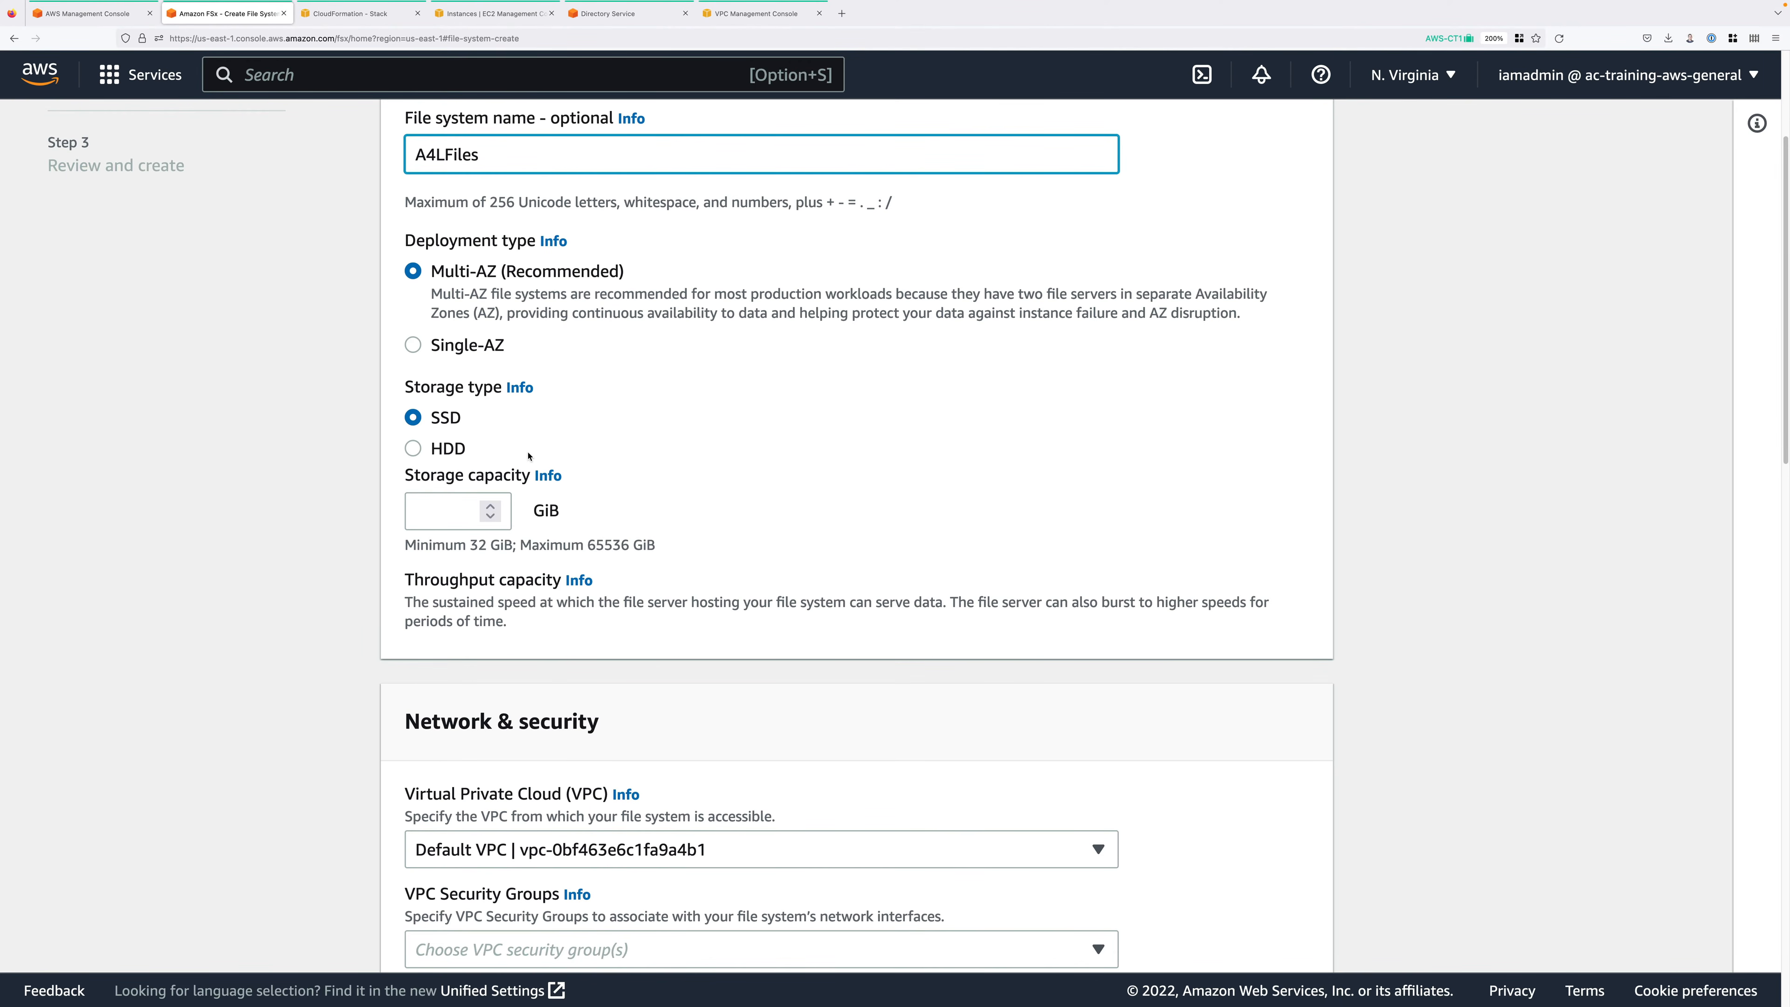
{"action": "left_click", "coordinate": [451, 511]}
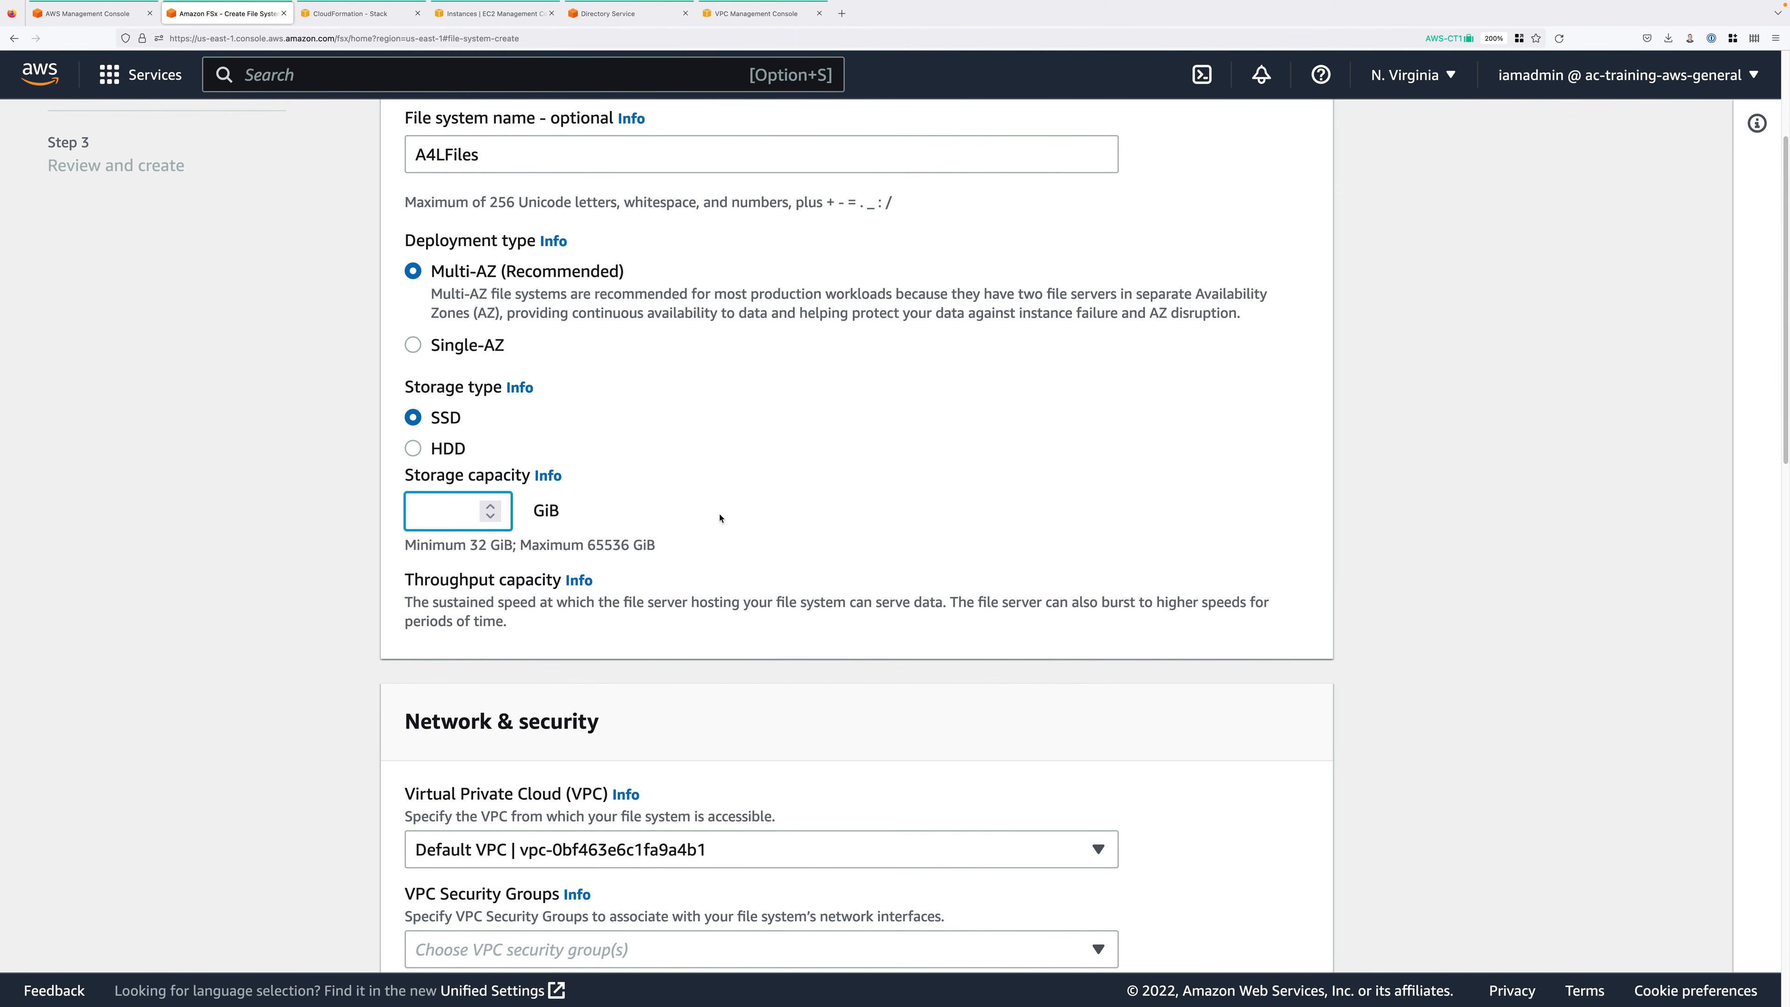
{"action": "type", "text": "32"}
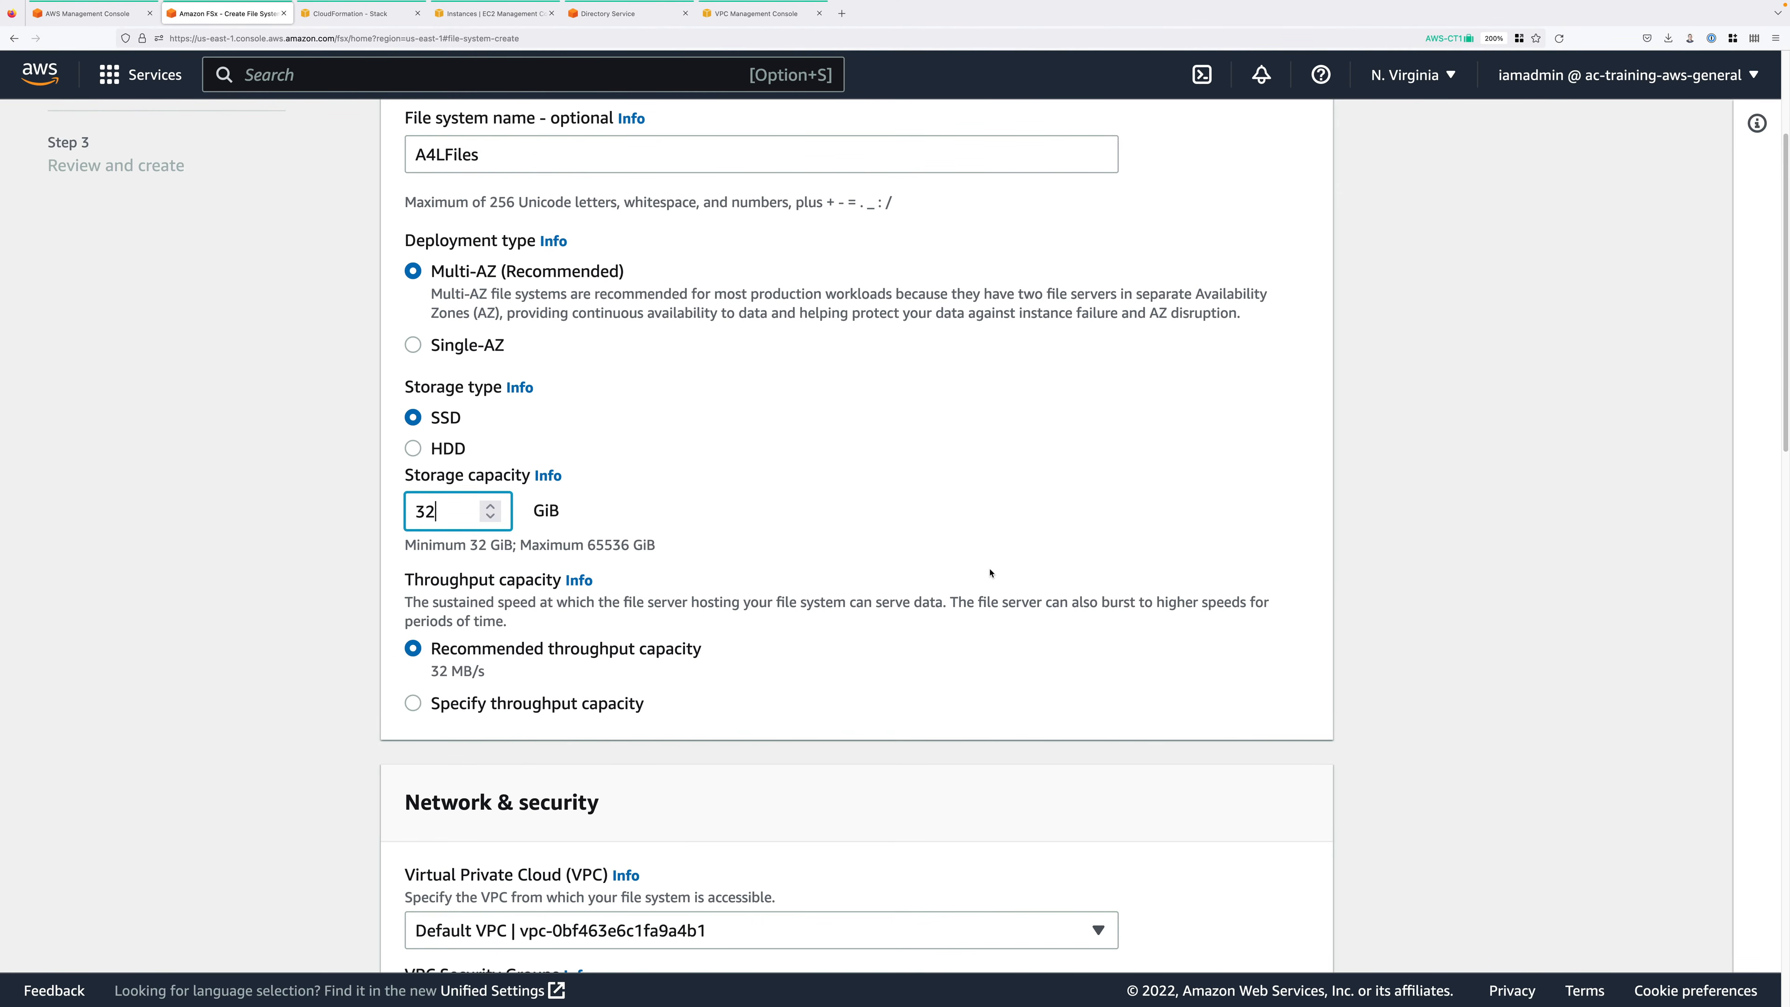
Step: Set the file system's VPC to AWS-VPC and add the HYBRIDDIR-AWSVPC InstanceSG security group alongside the default one
{"action": "scroll", "coordinate": [1008, 594], "scroll_direction": "down", "scroll_amount": 6}
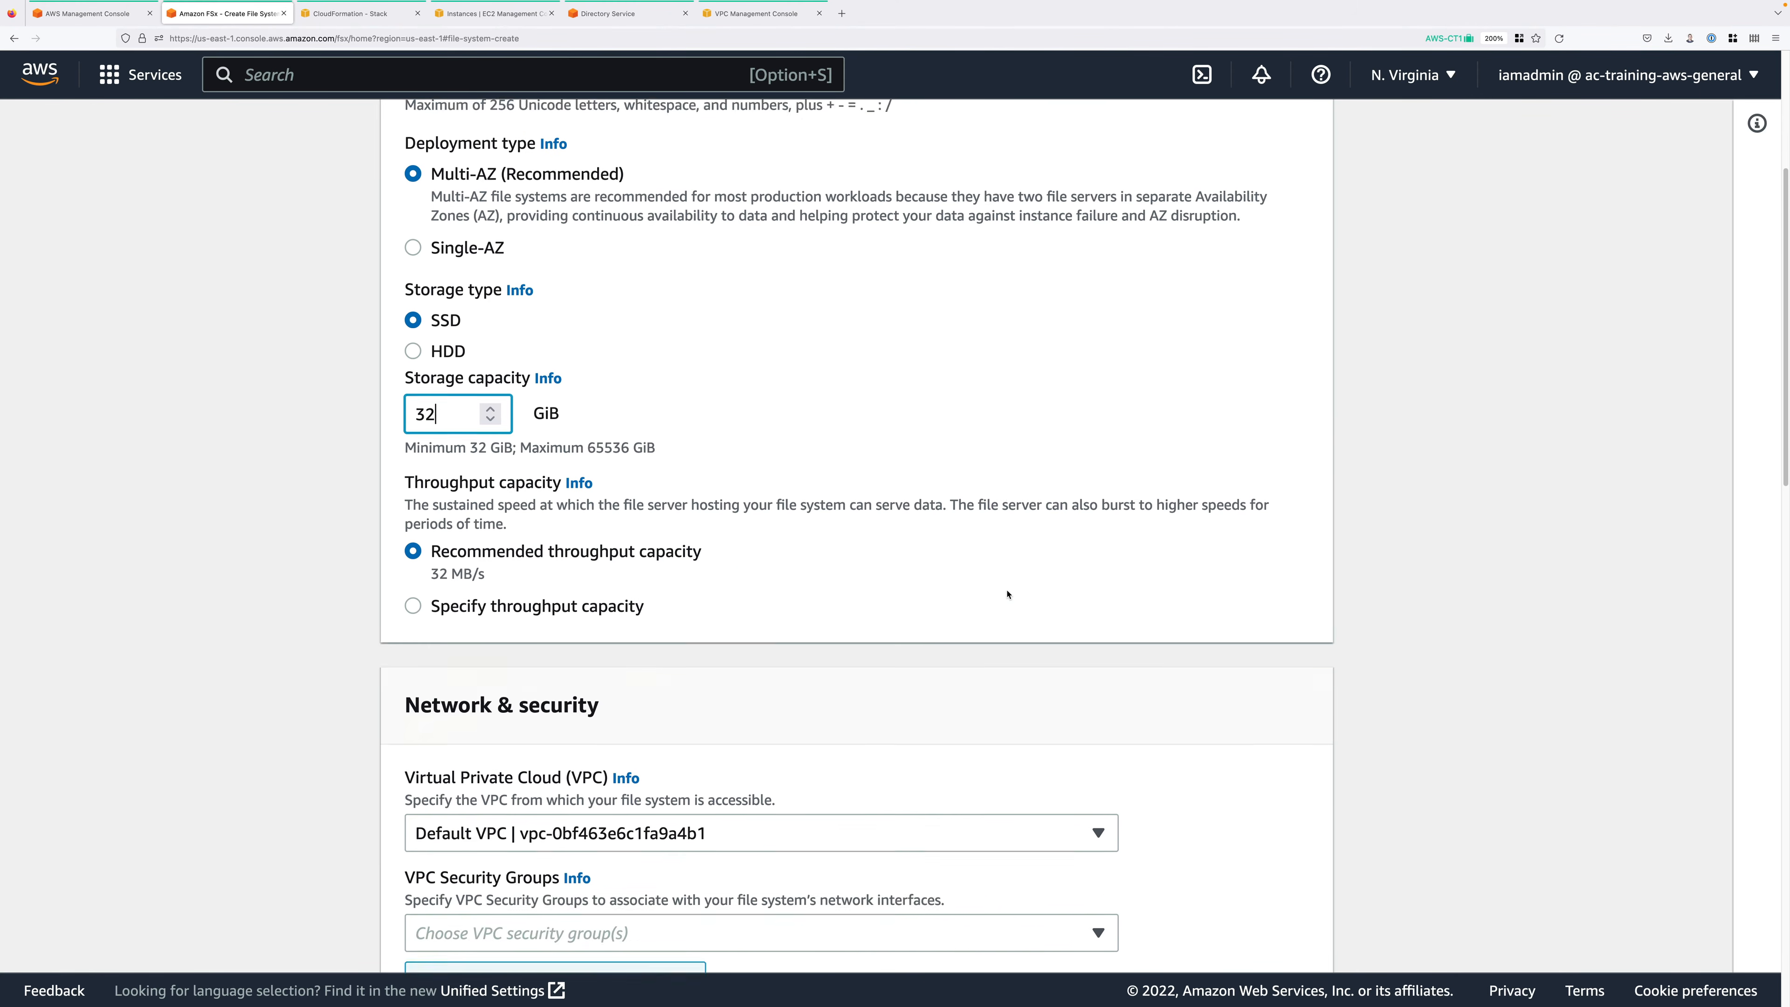
{"action": "scroll", "coordinate": [1008, 595], "scroll_direction": "down", "scroll_amount": 1}
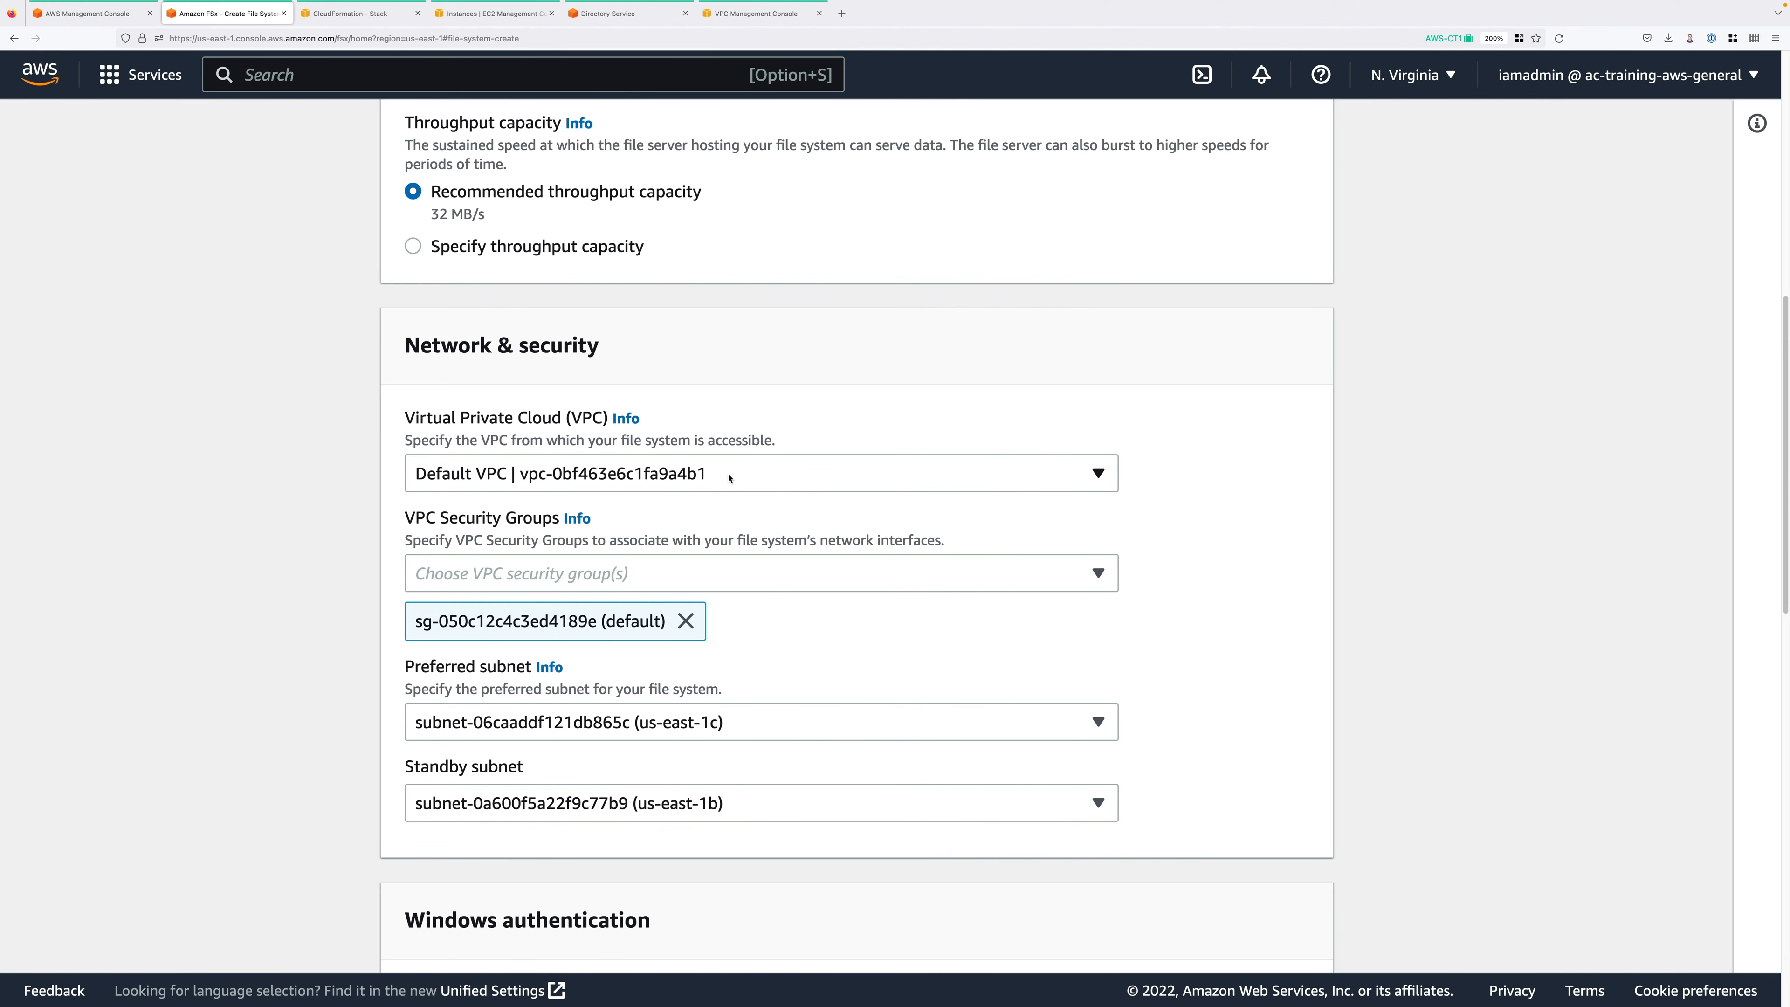
{"action": "left_click", "coordinate": [729, 477]}
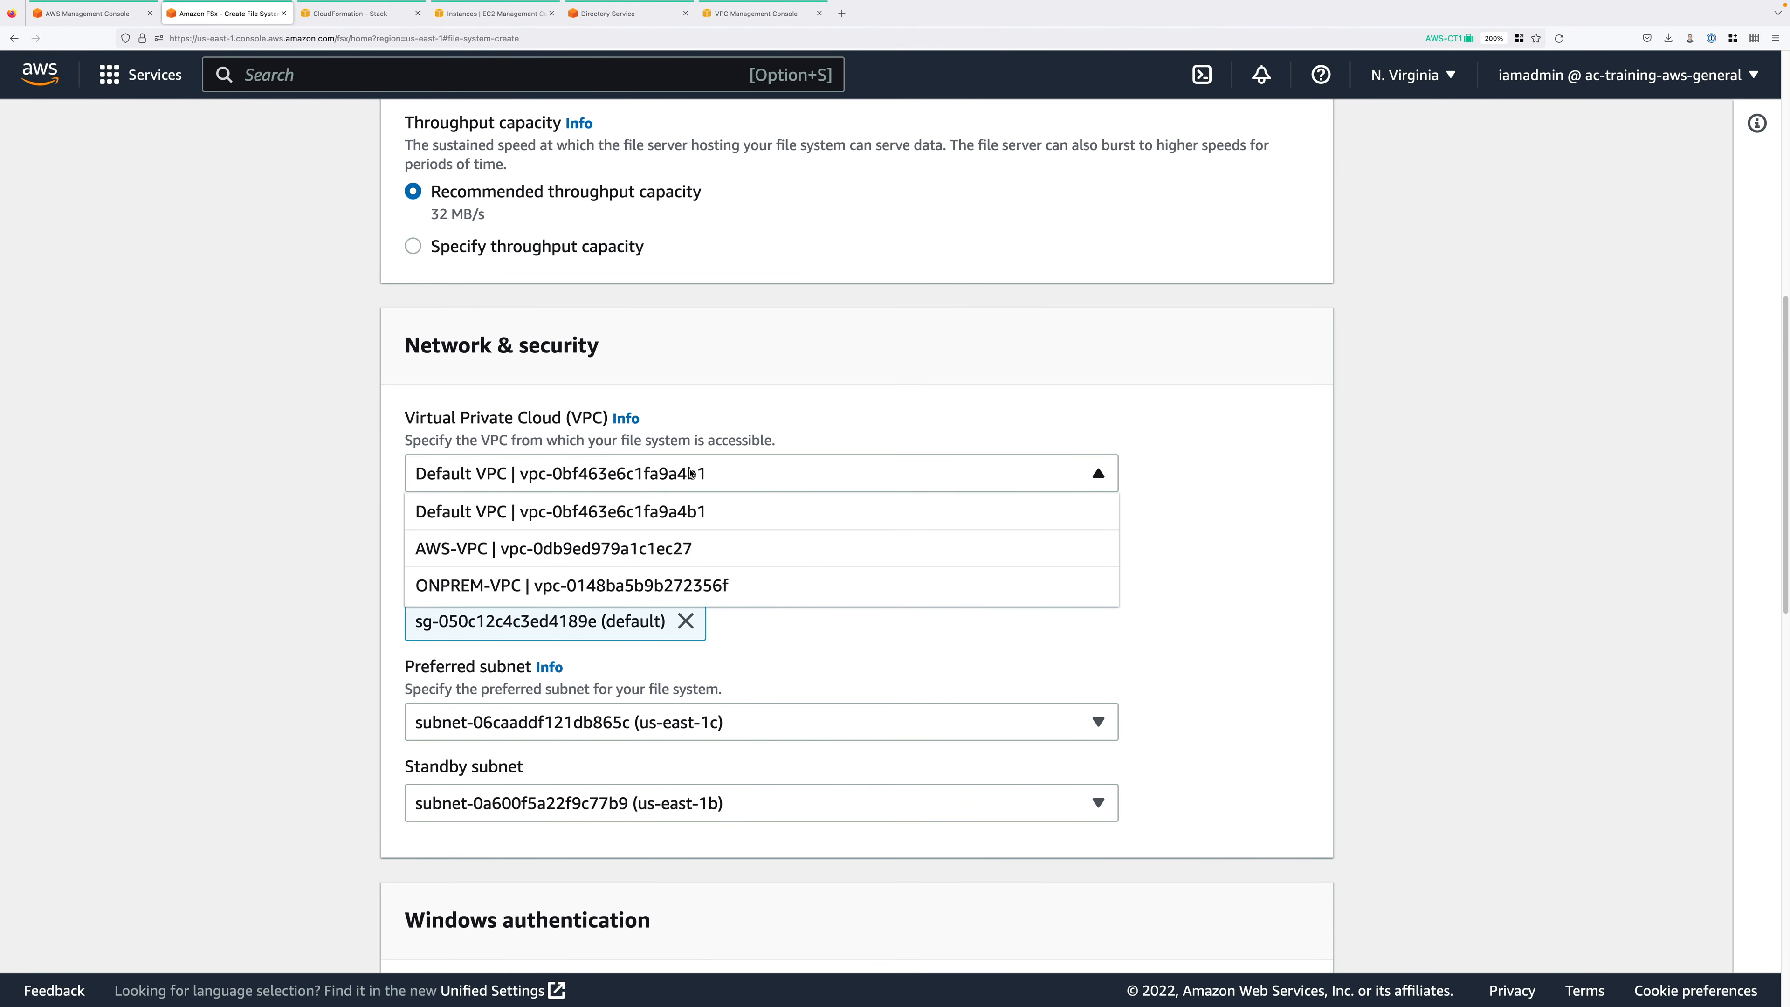
{"action": "left_click", "coordinate": [662, 558]}
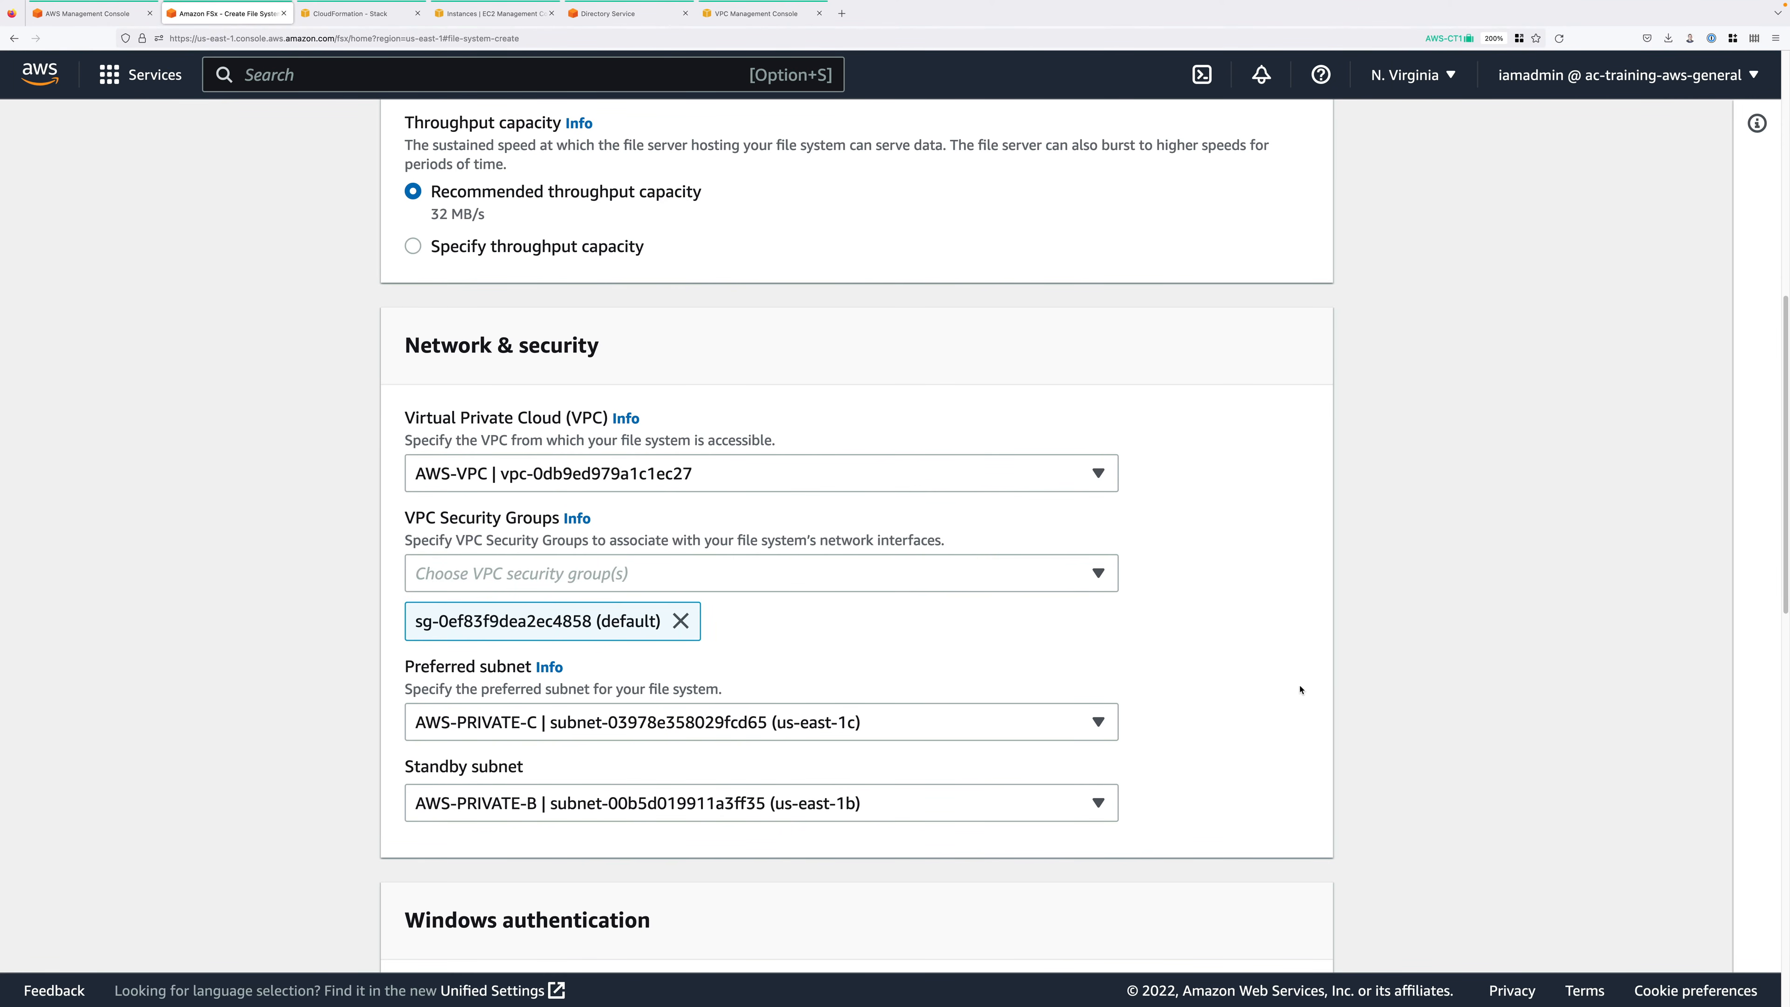
{"action": "left_click", "coordinate": [1098, 574]}
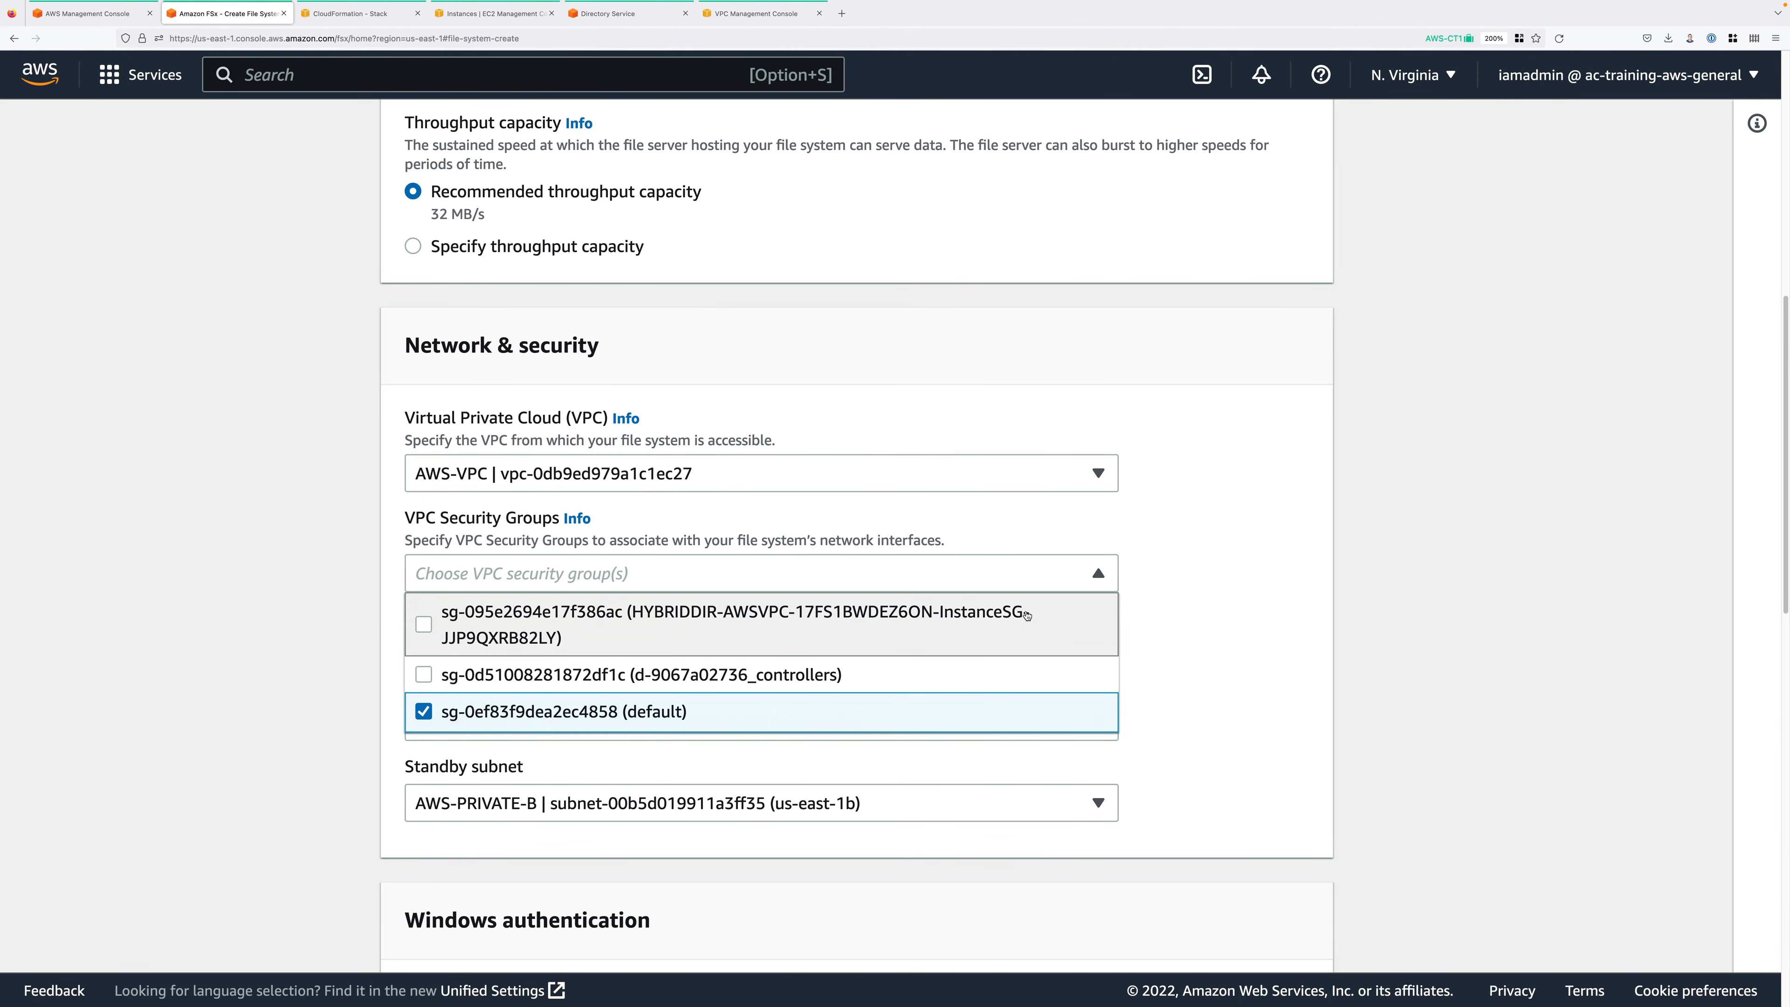
{"action": "left_click", "coordinate": [426, 624]}
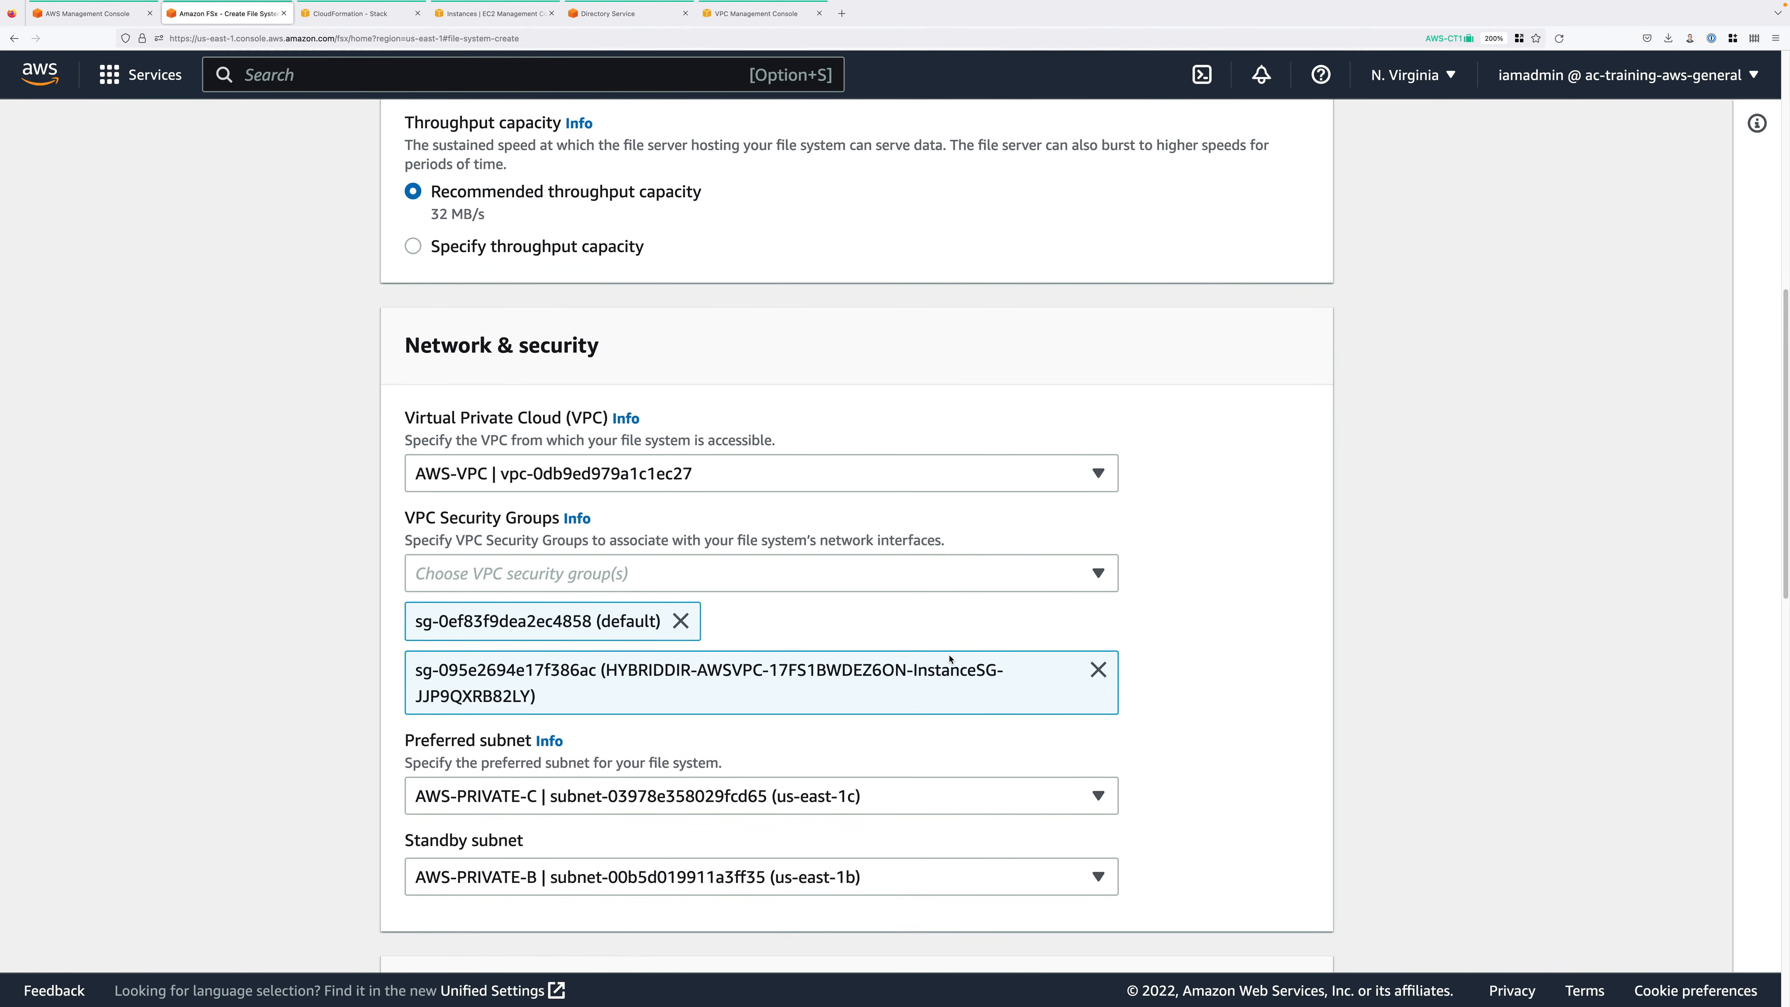
Step: Set the preferred subnet to AWS-PRIVATE-A (us-east-1a) and the standby subnet to AWS-PRIVATE-B (us-east-1b)
{"action": "scroll", "coordinate": [944, 658], "scroll_direction": "down", "scroll_amount": 3}
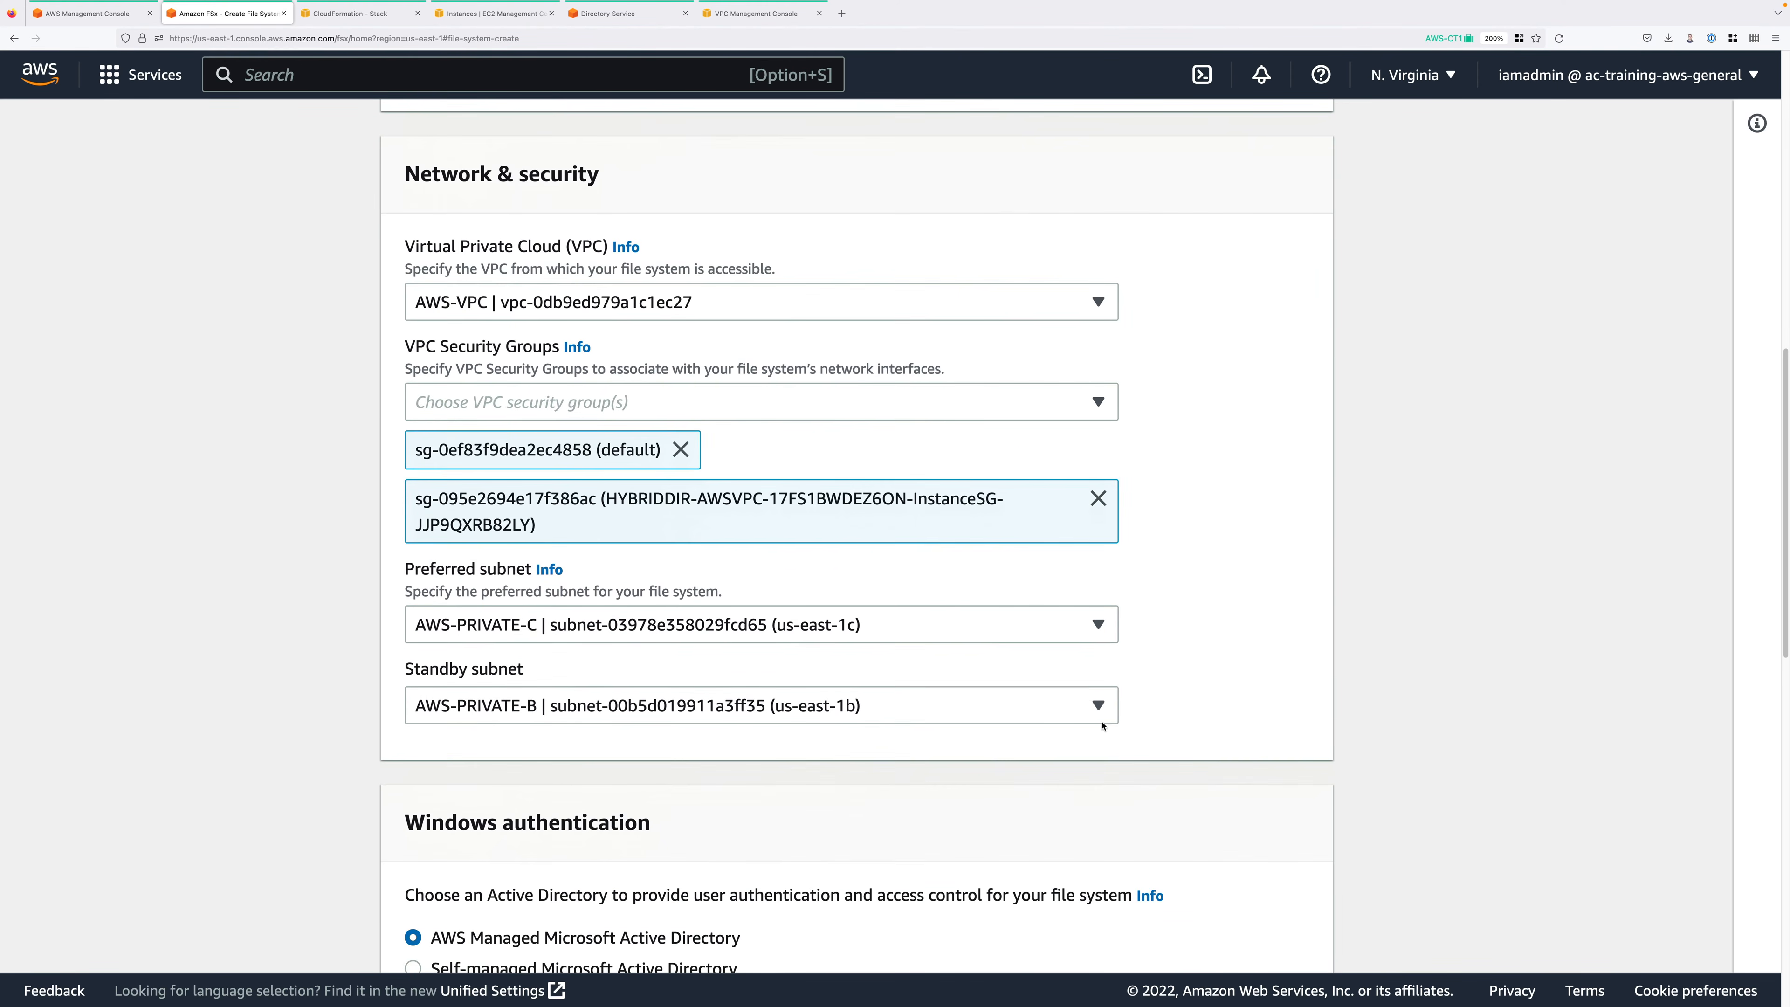
{"action": "left_click", "coordinate": [766, 622]}
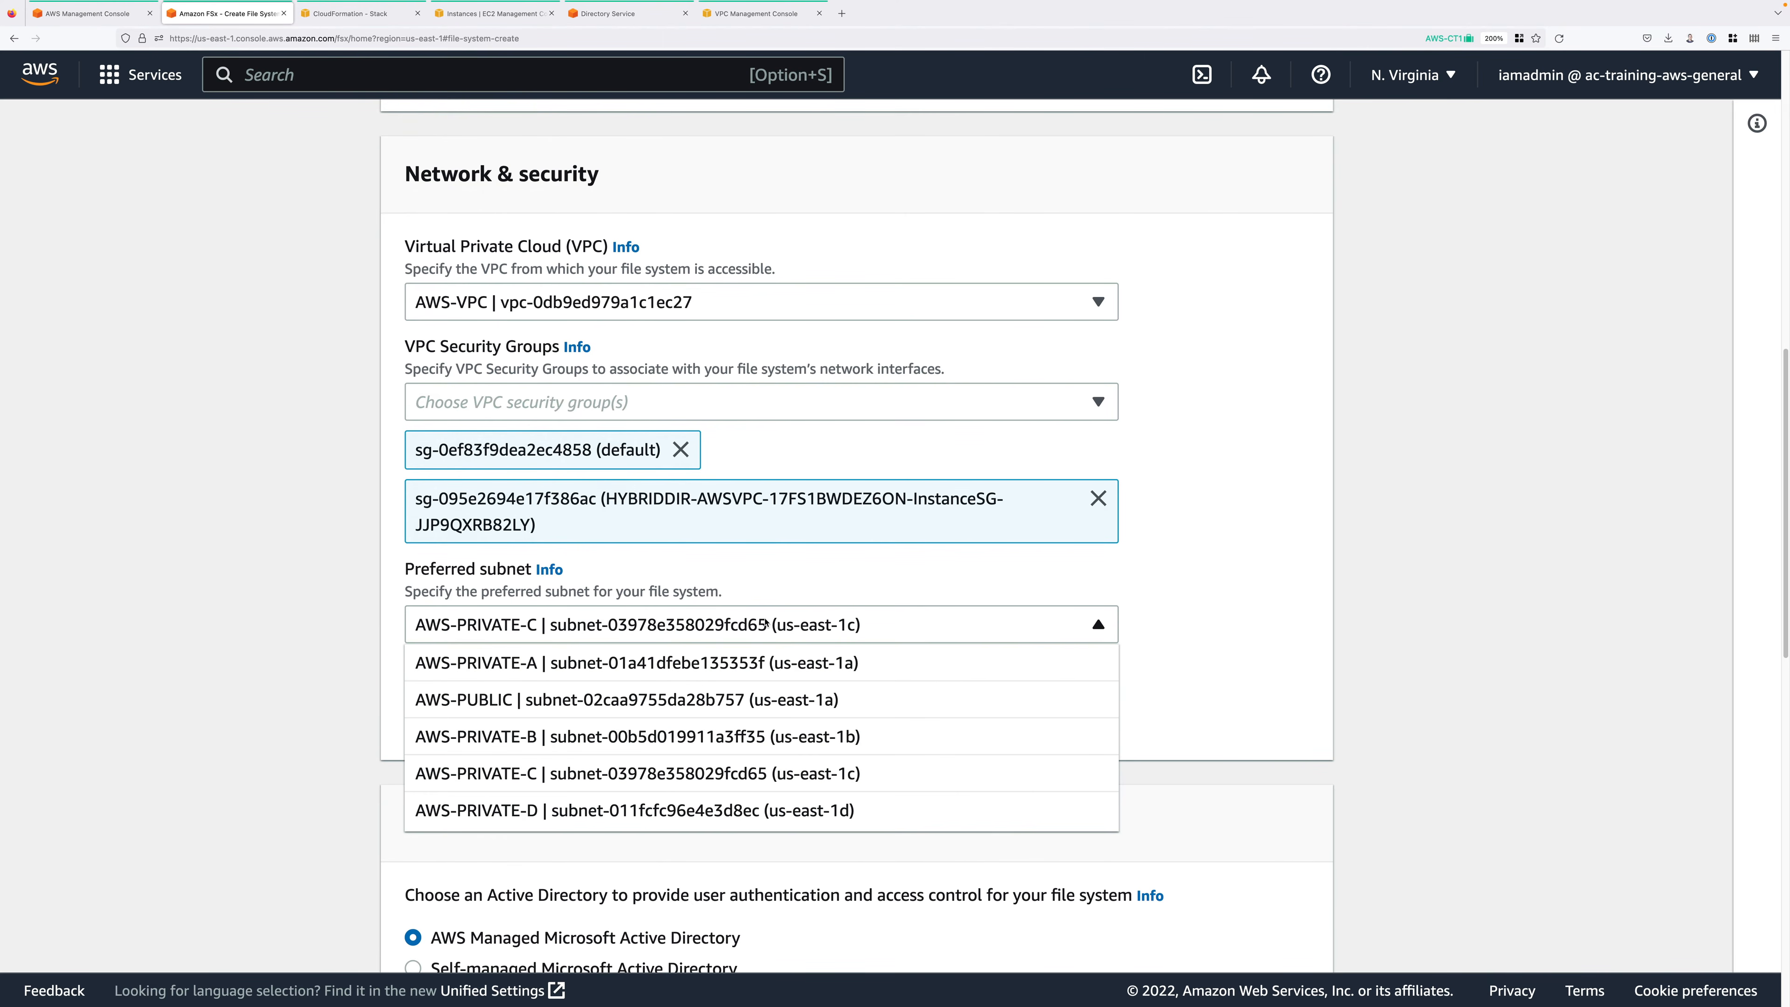
{"action": "left_click", "coordinate": [760, 660]}
{"action": "scroll", "coordinate": [1033, 739], "scroll_direction": "down", "scroll_amount": 3}
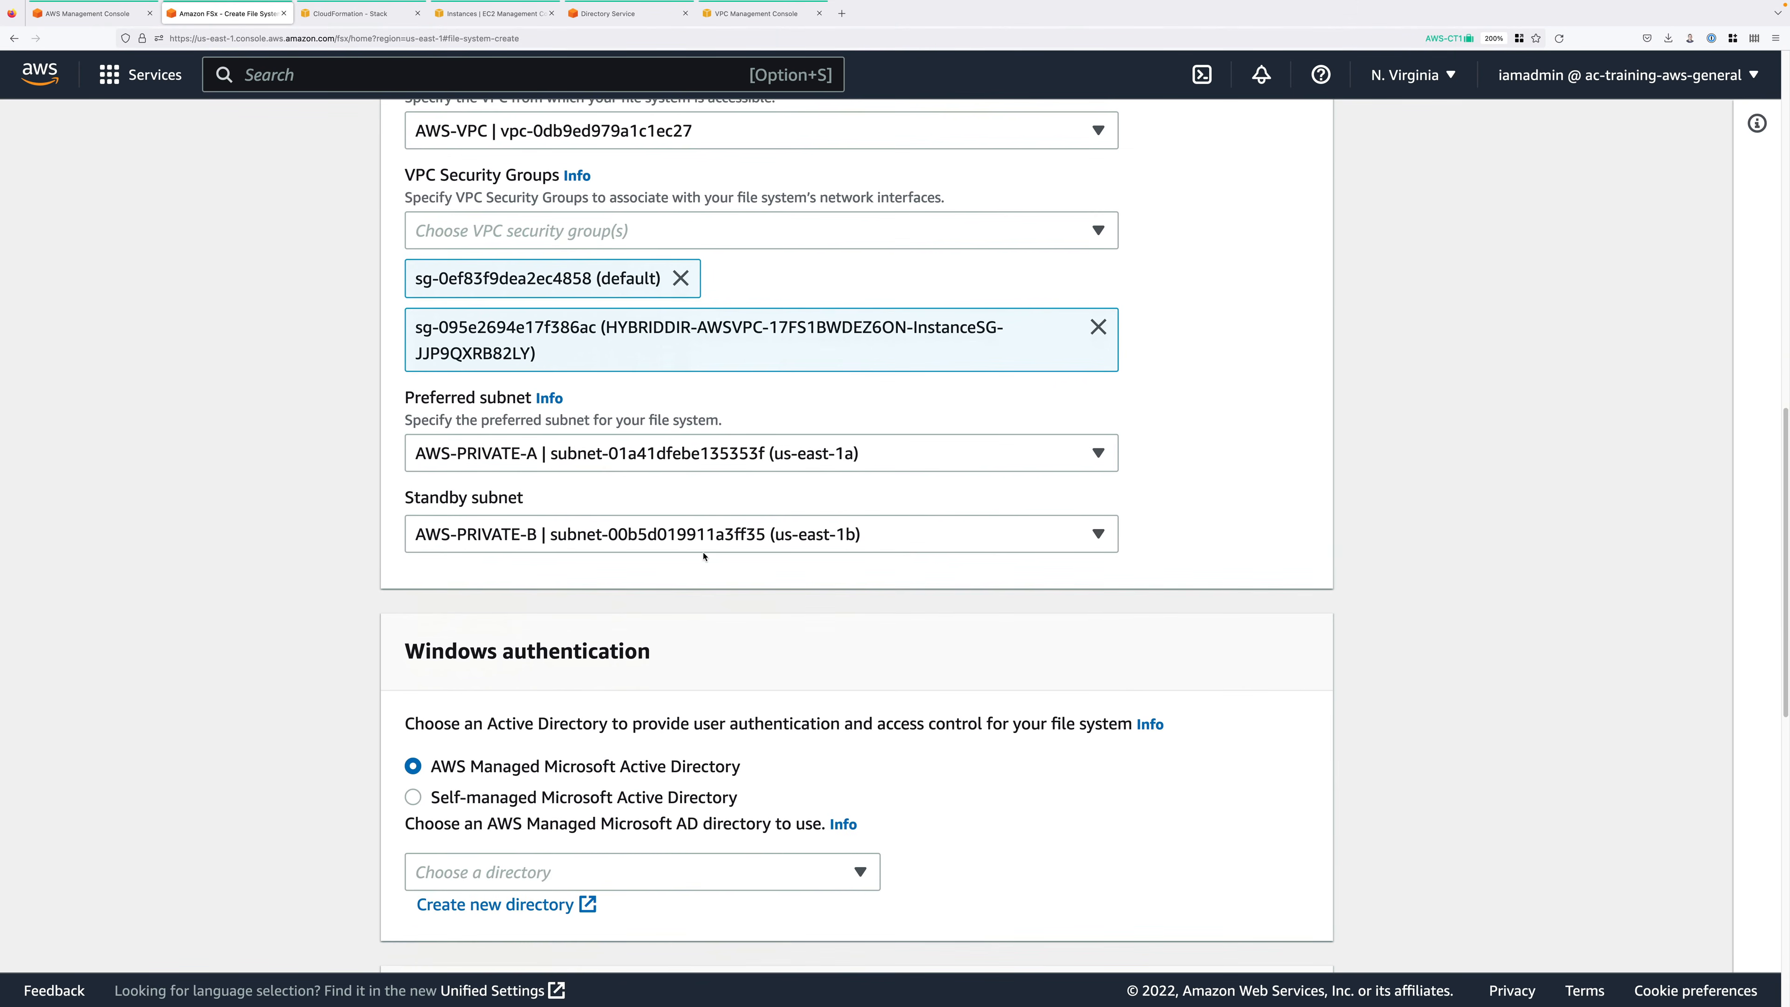
{"action": "left_click", "coordinate": [711, 541]}
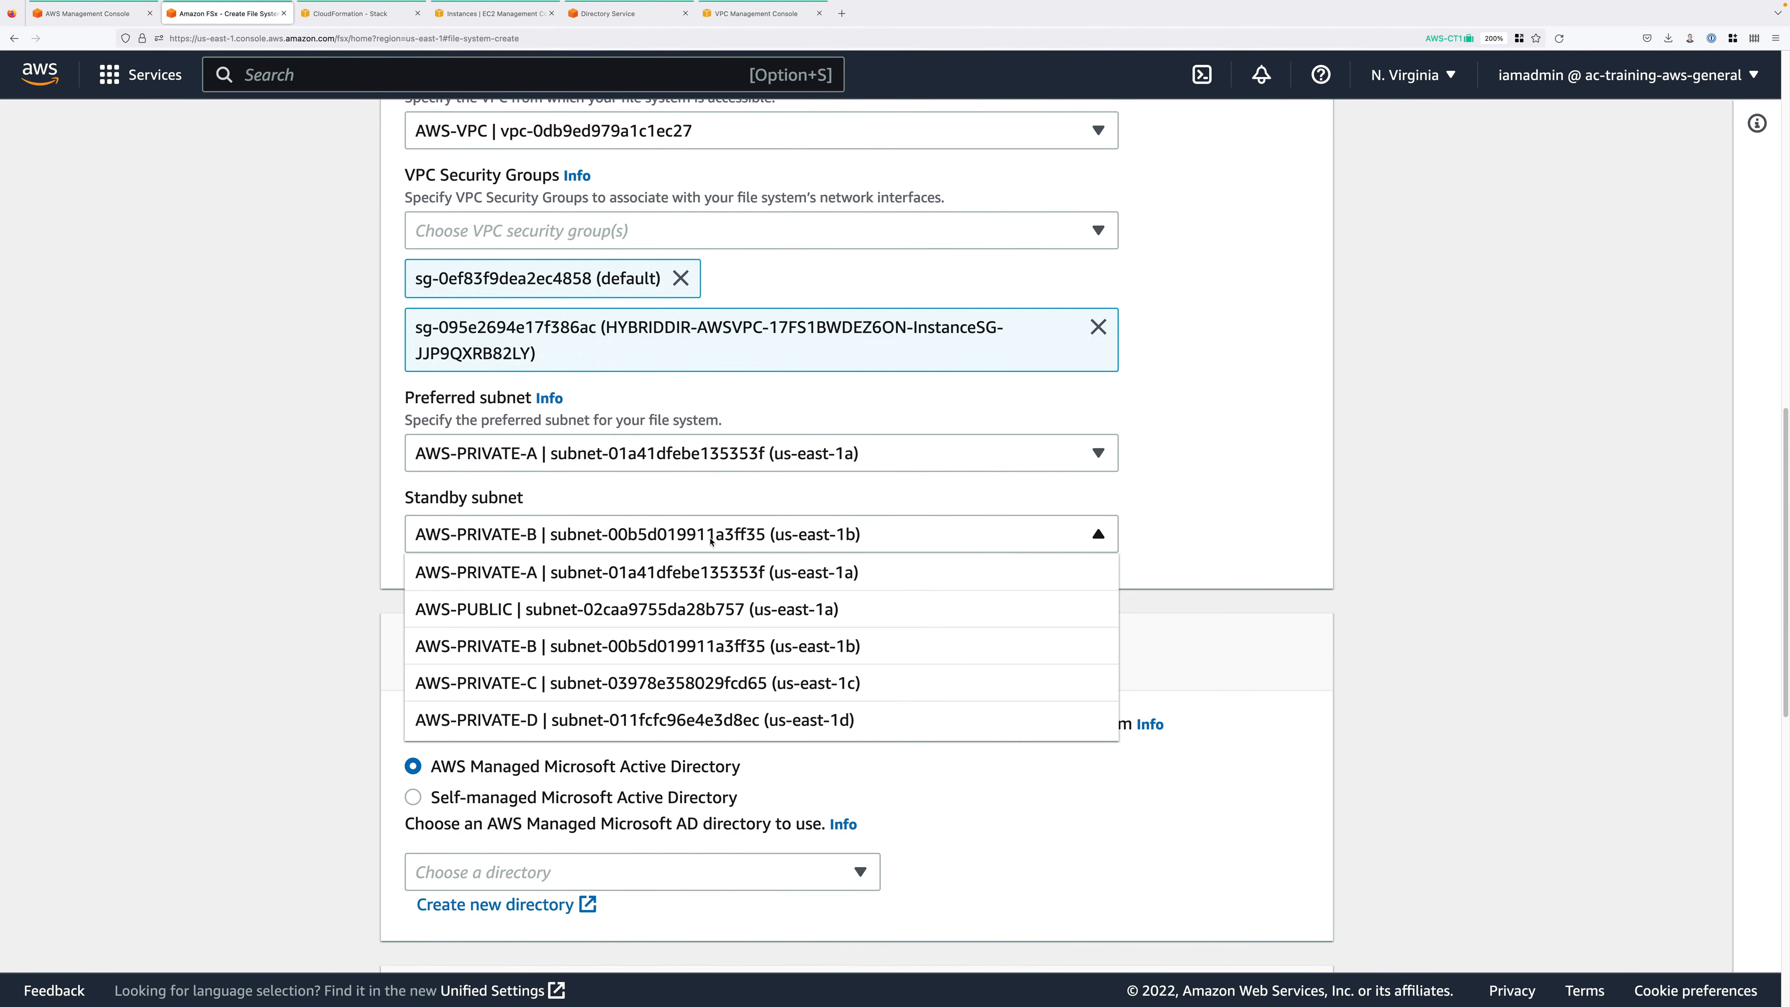
{"action": "left_click", "coordinate": [705, 647]}
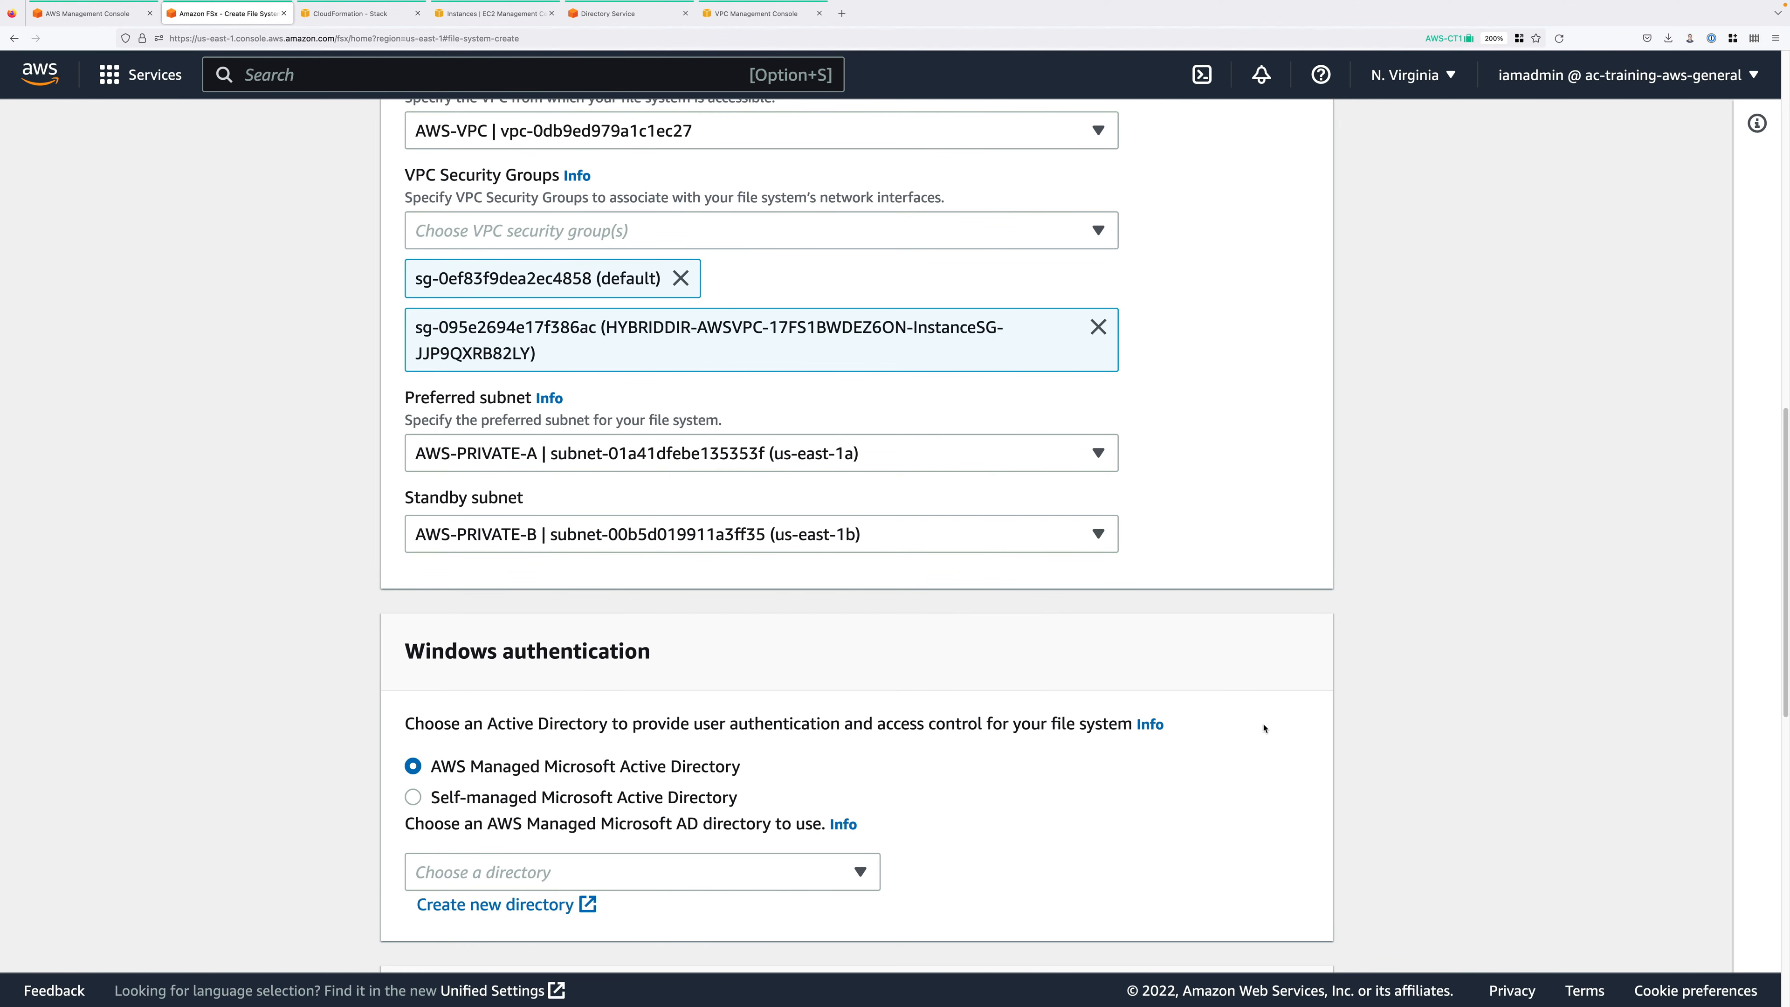
Step: Select the aws.animals4life.org directory for AWS Managed Microsoft Active Directory authentication
{"action": "scroll", "coordinate": [1263, 727], "scroll_direction": "down", "scroll_amount": 6}
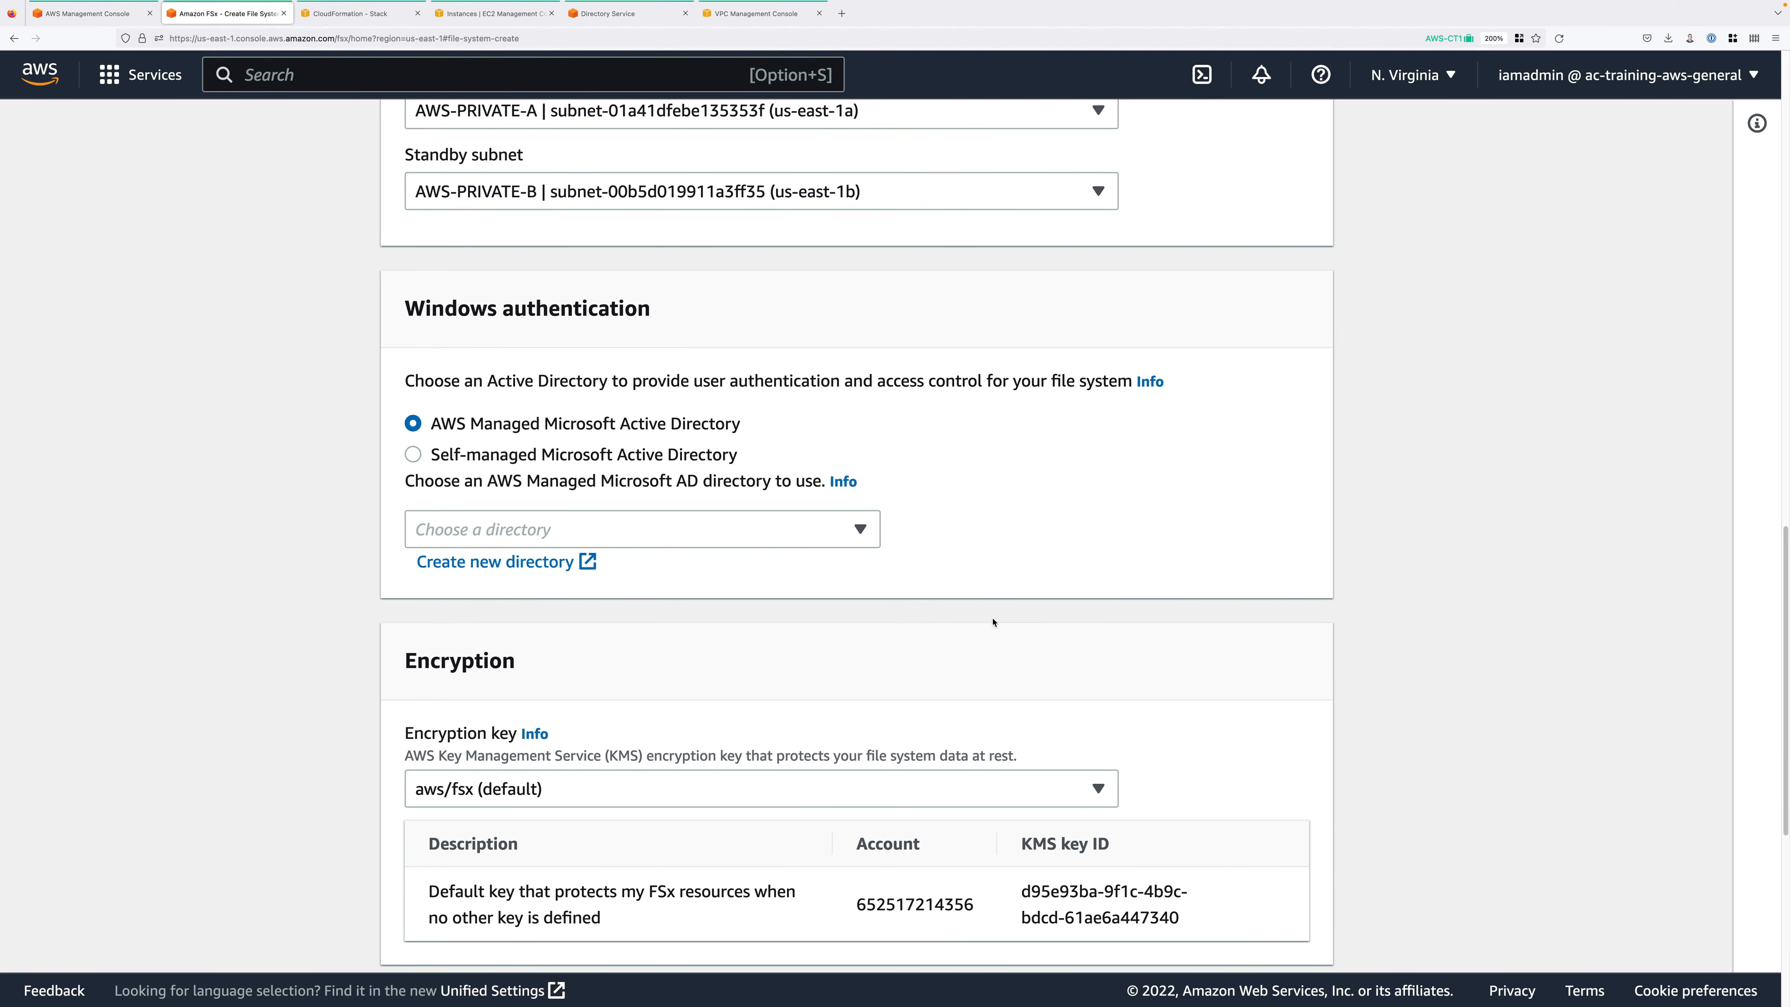
{"action": "left_click_drag", "start_coordinate": [753, 457], "coordinate": [433, 465]}
{"action": "left_click", "coordinate": [787, 448]}
{"action": "mouse_move", "coordinate": [740, 433]}
{"action": "left_mouse_down"}
{"action": "mouse_move", "coordinate": [433, 435]}
{"action": "mouse_move", "coordinate": [747, 430]}
{"action": "left_mouse_up"}
{"action": "left_click", "coordinate": [855, 535]}
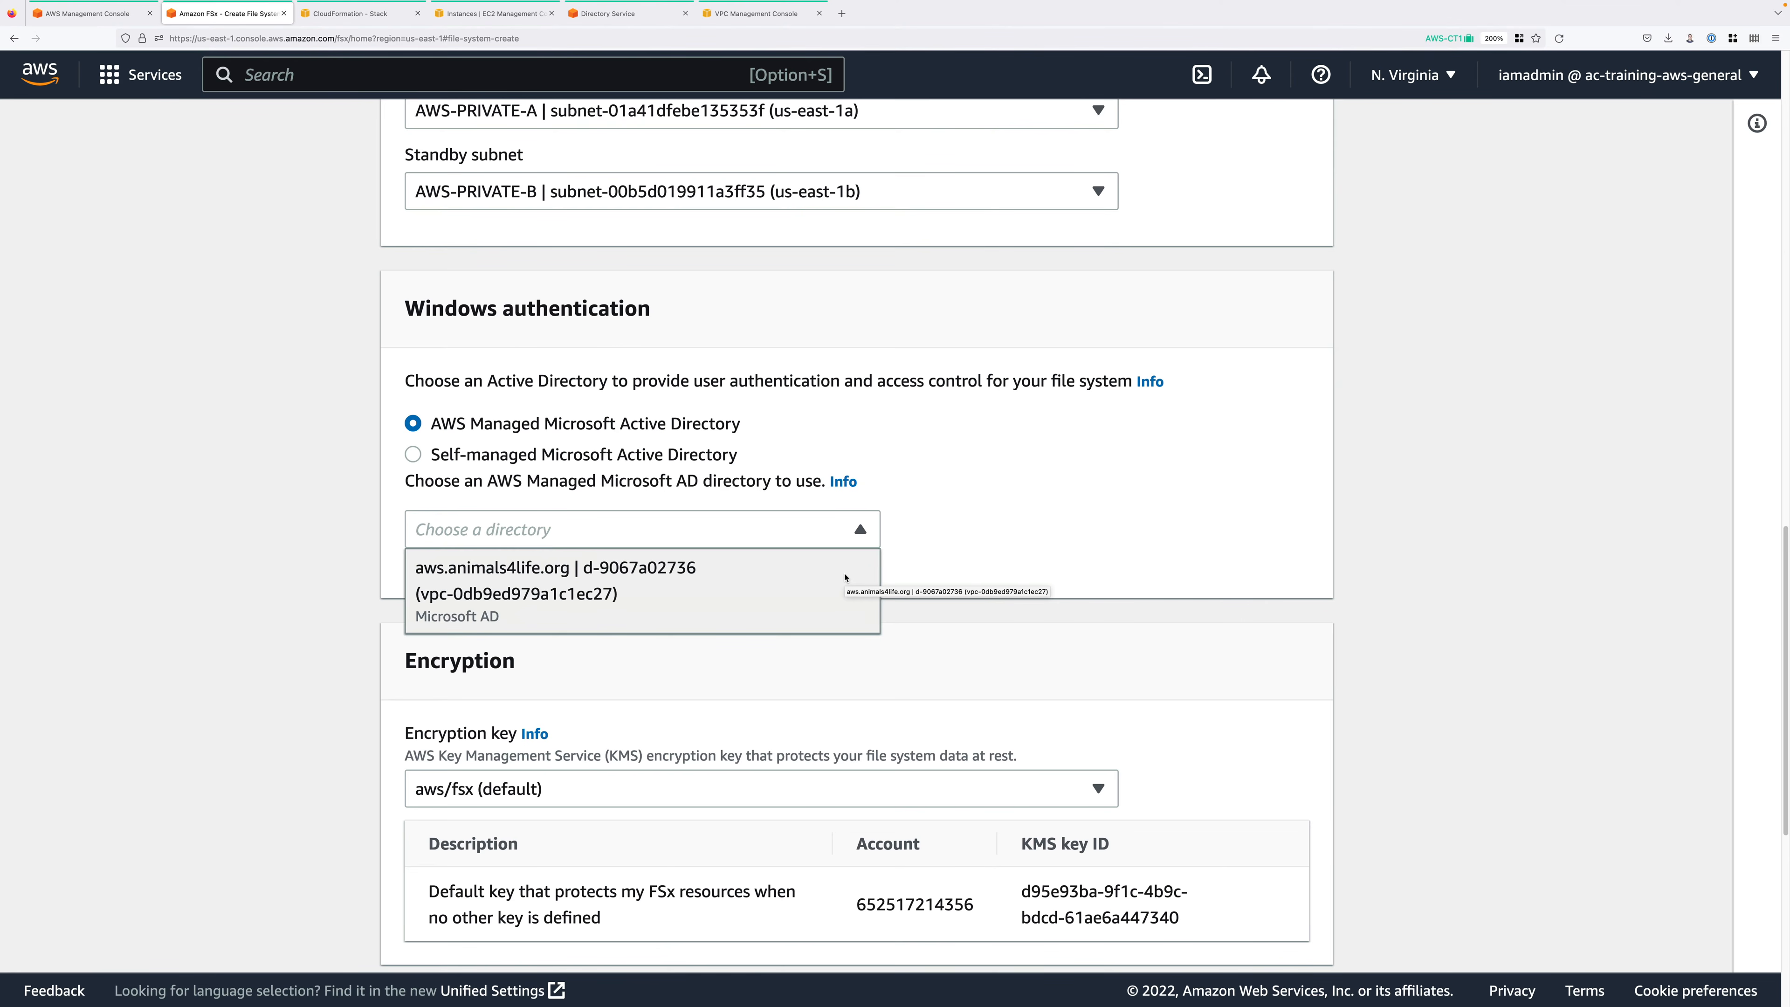
{"action": "left_click", "coordinate": [845, 577]}
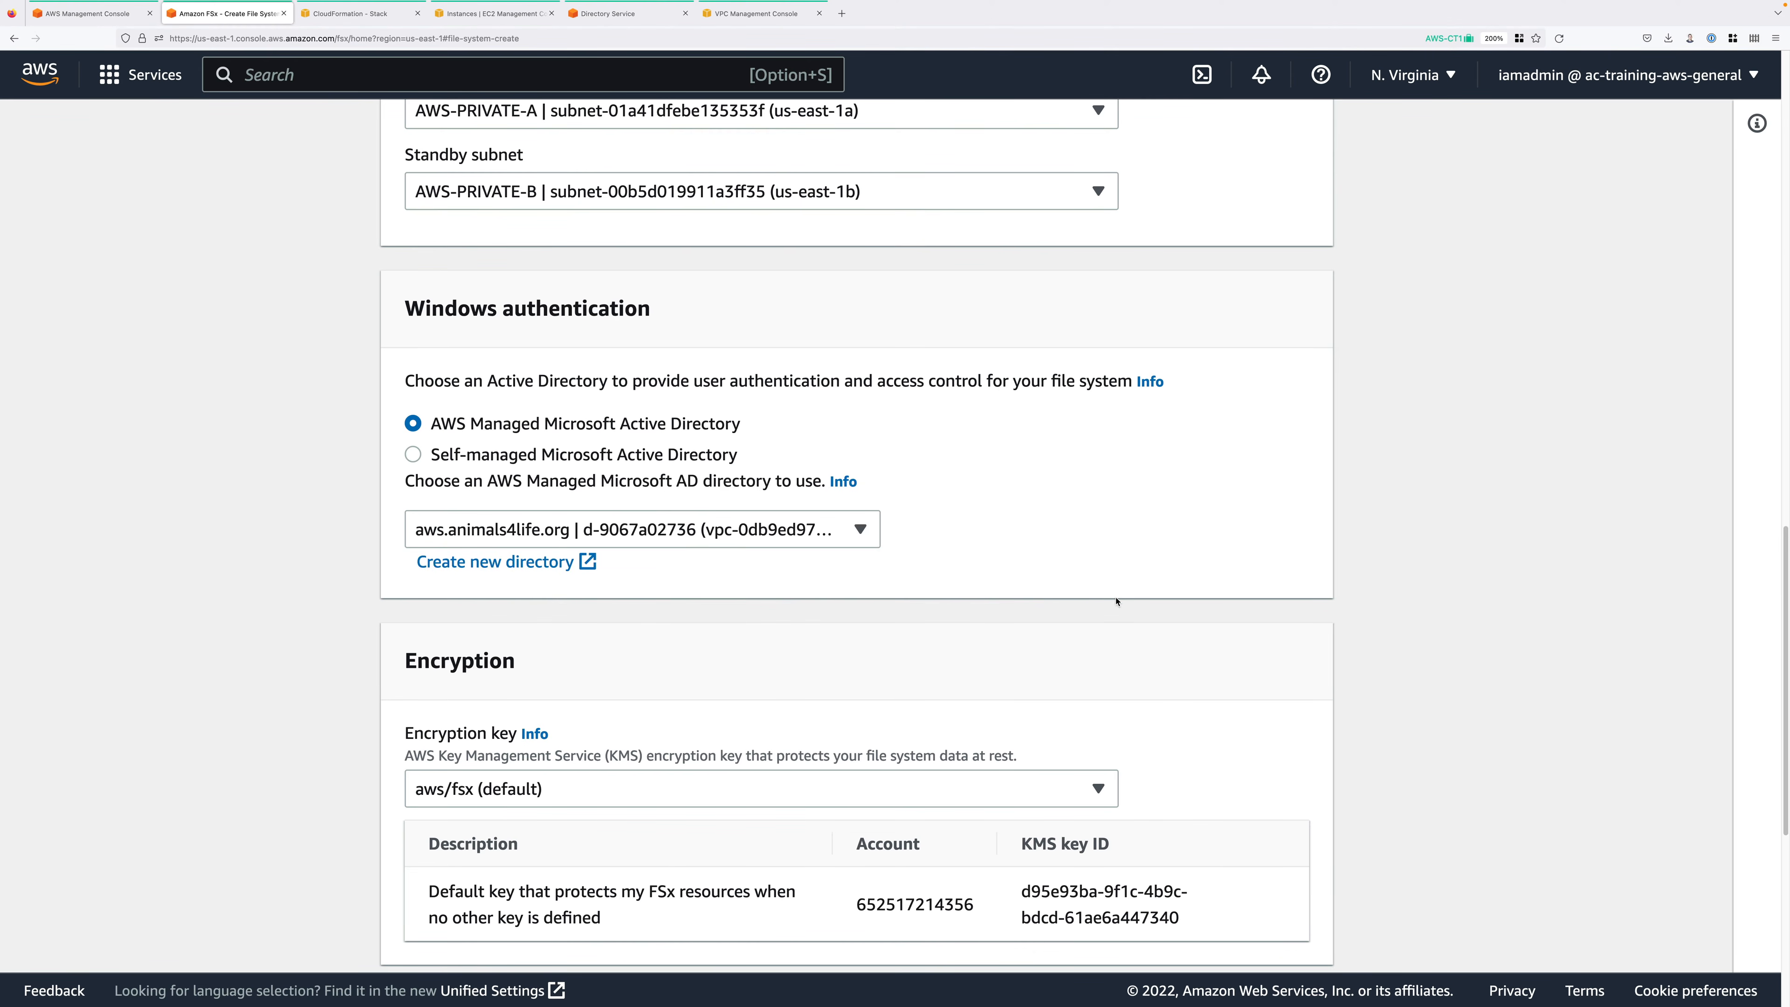
Step: Proceed to the review page with the default encryption and optional settings, and create the file system
{"action": "scroll", "coordinate": [1135, 654], "scroll_direction": "down", "scroll_amount": 7}
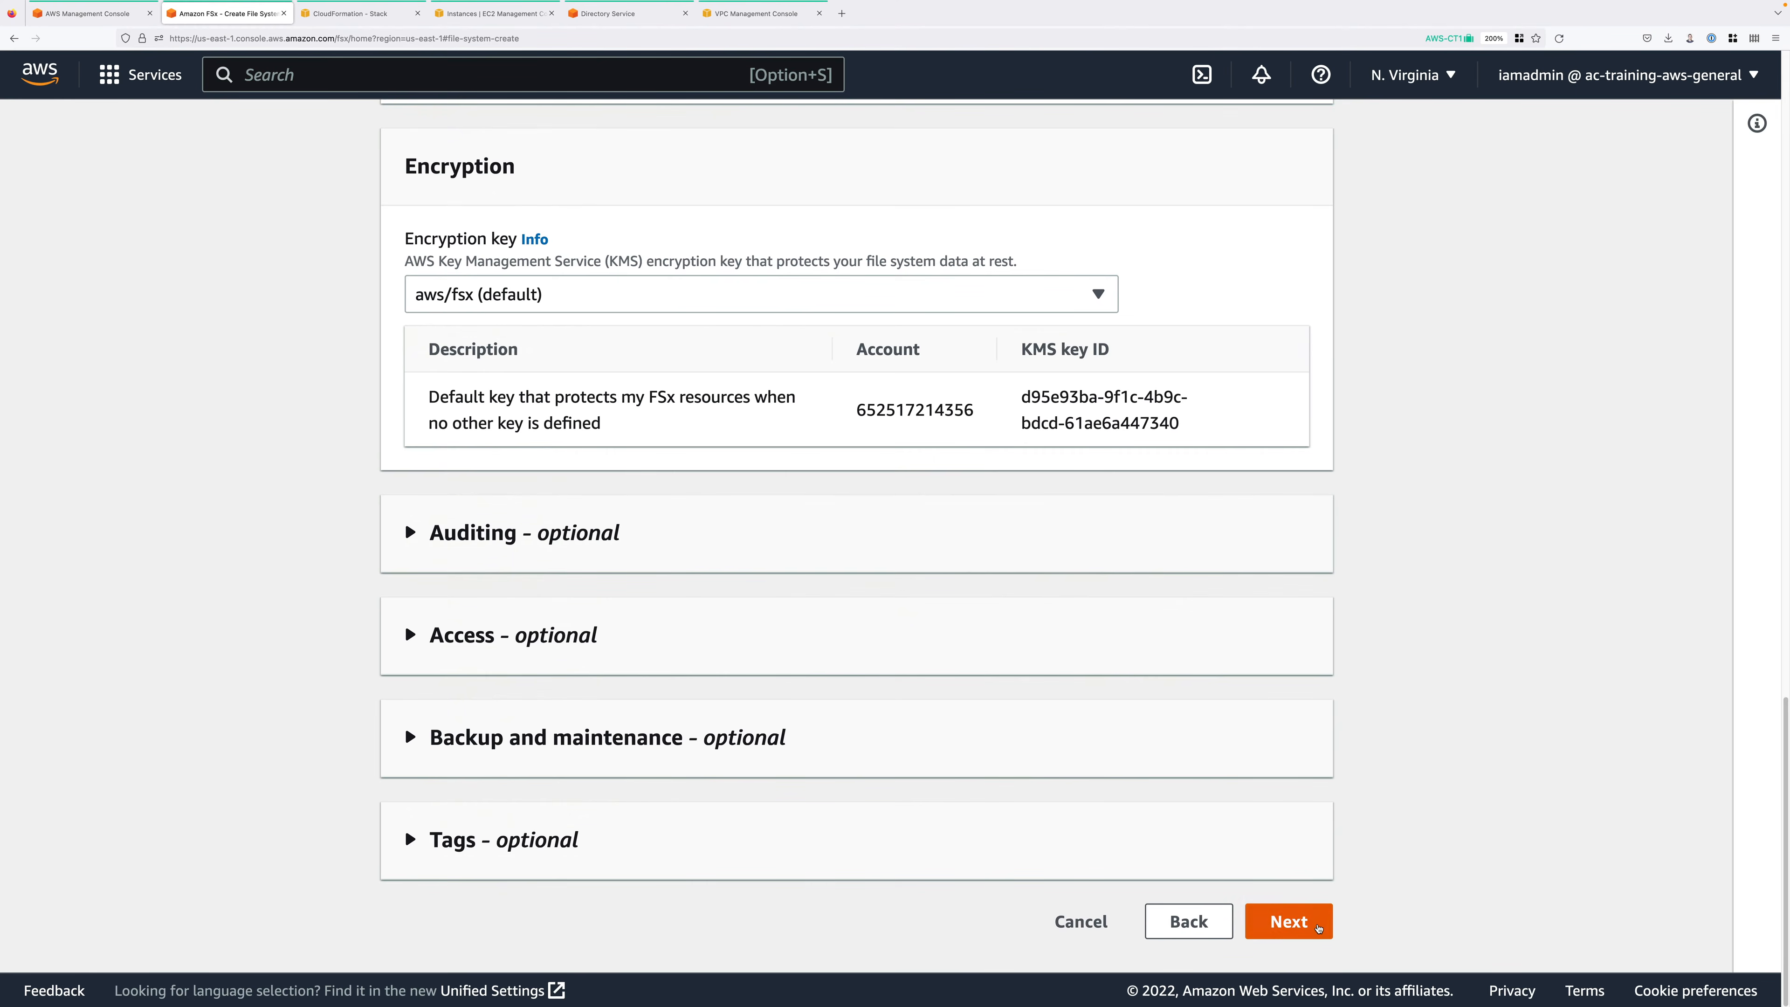
{"action": "left_click", "coordinate": [1289, 921]}
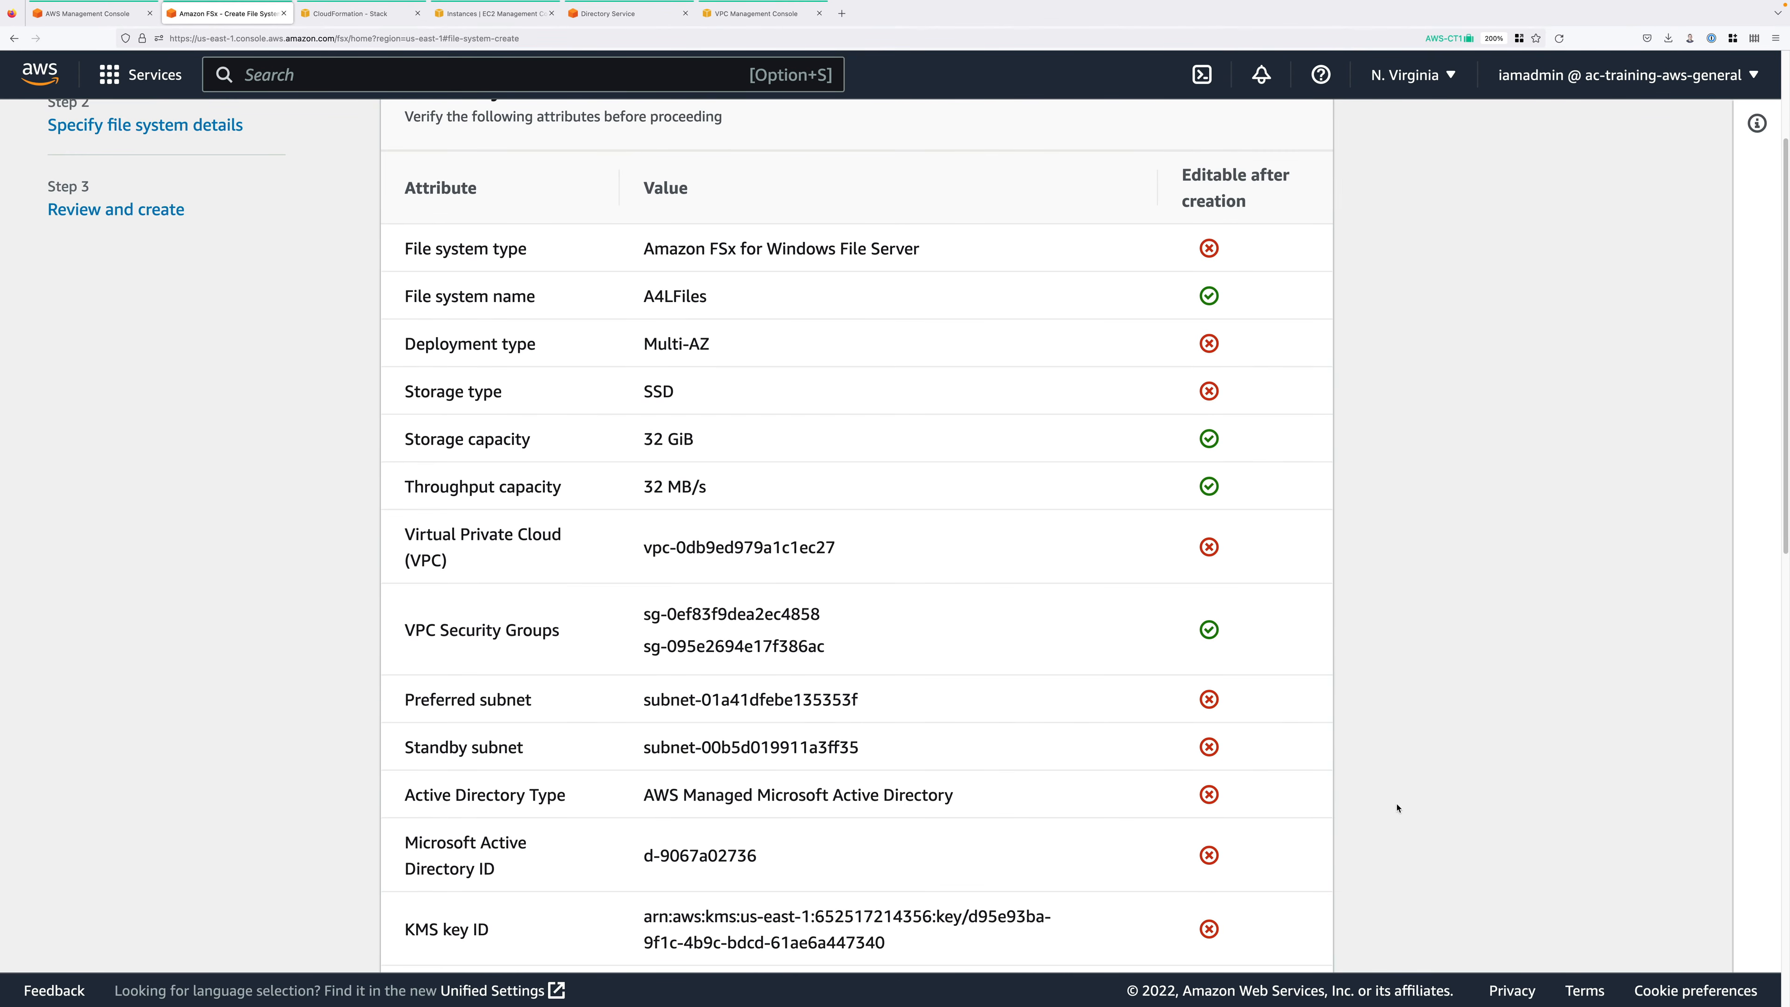
{"action": "scroll", "coordinate": [1392, 815], "scroll_direction": "down", "scroll_amount": 12}
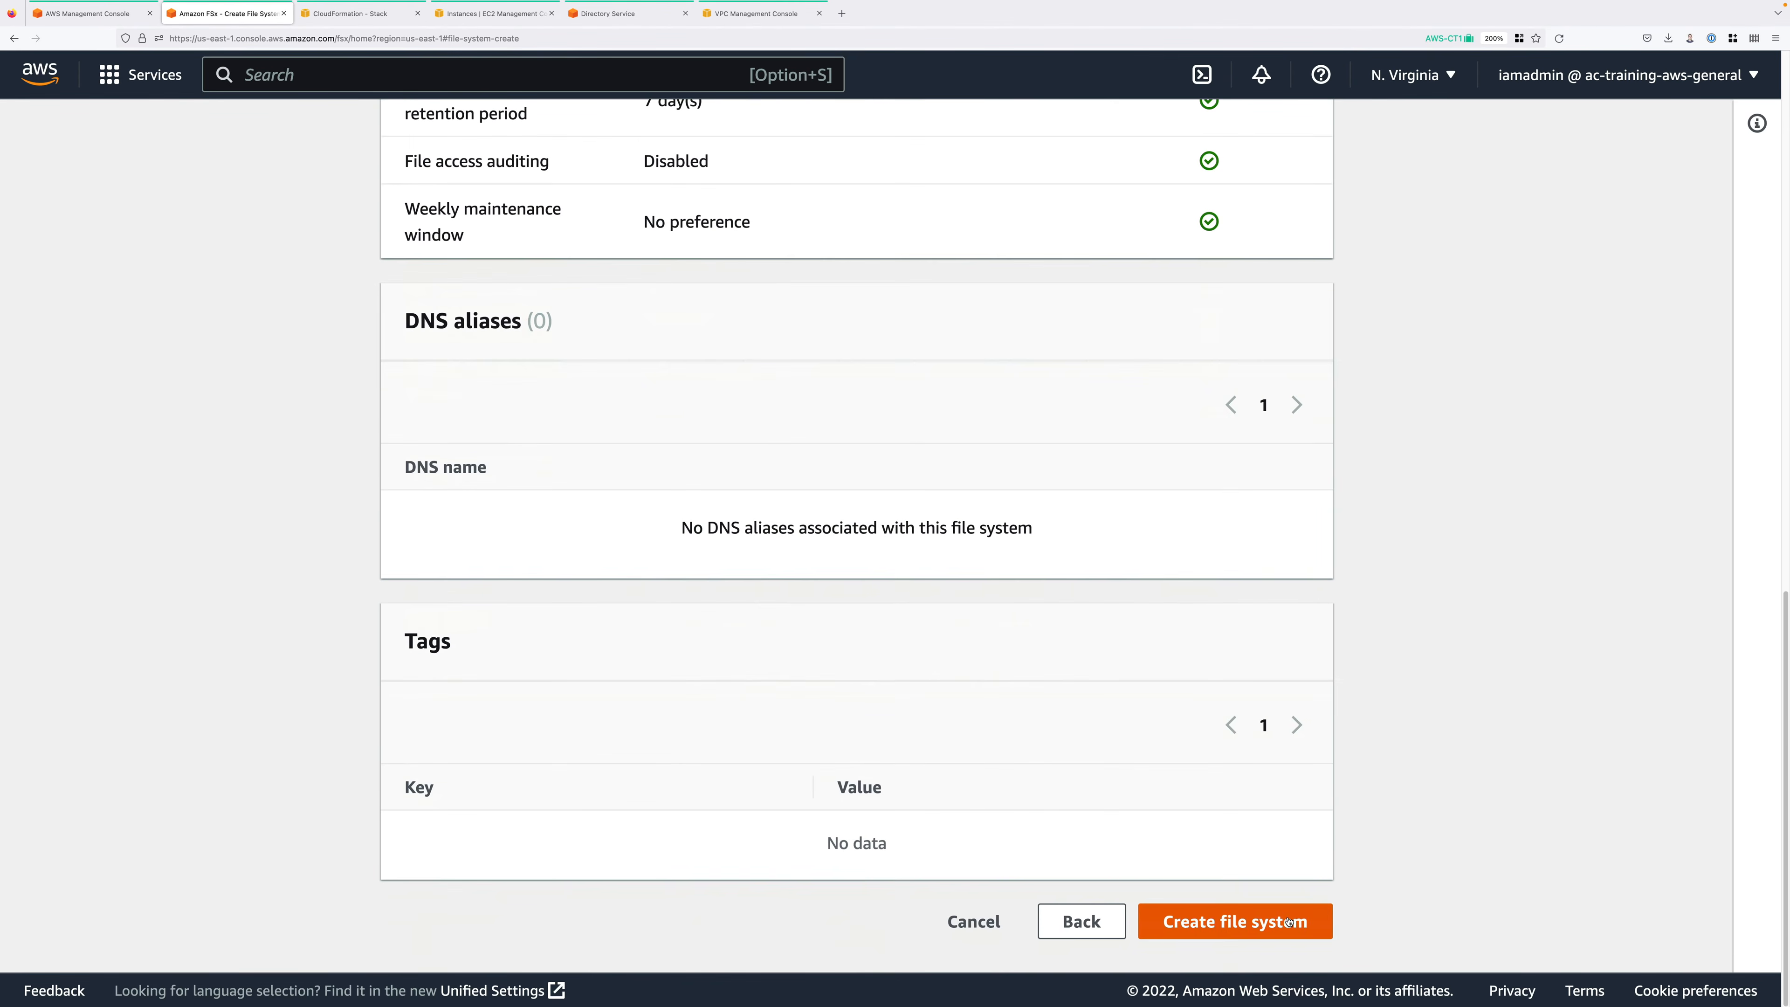
{"action": "left_click", "coordinate": [1288, 921]}
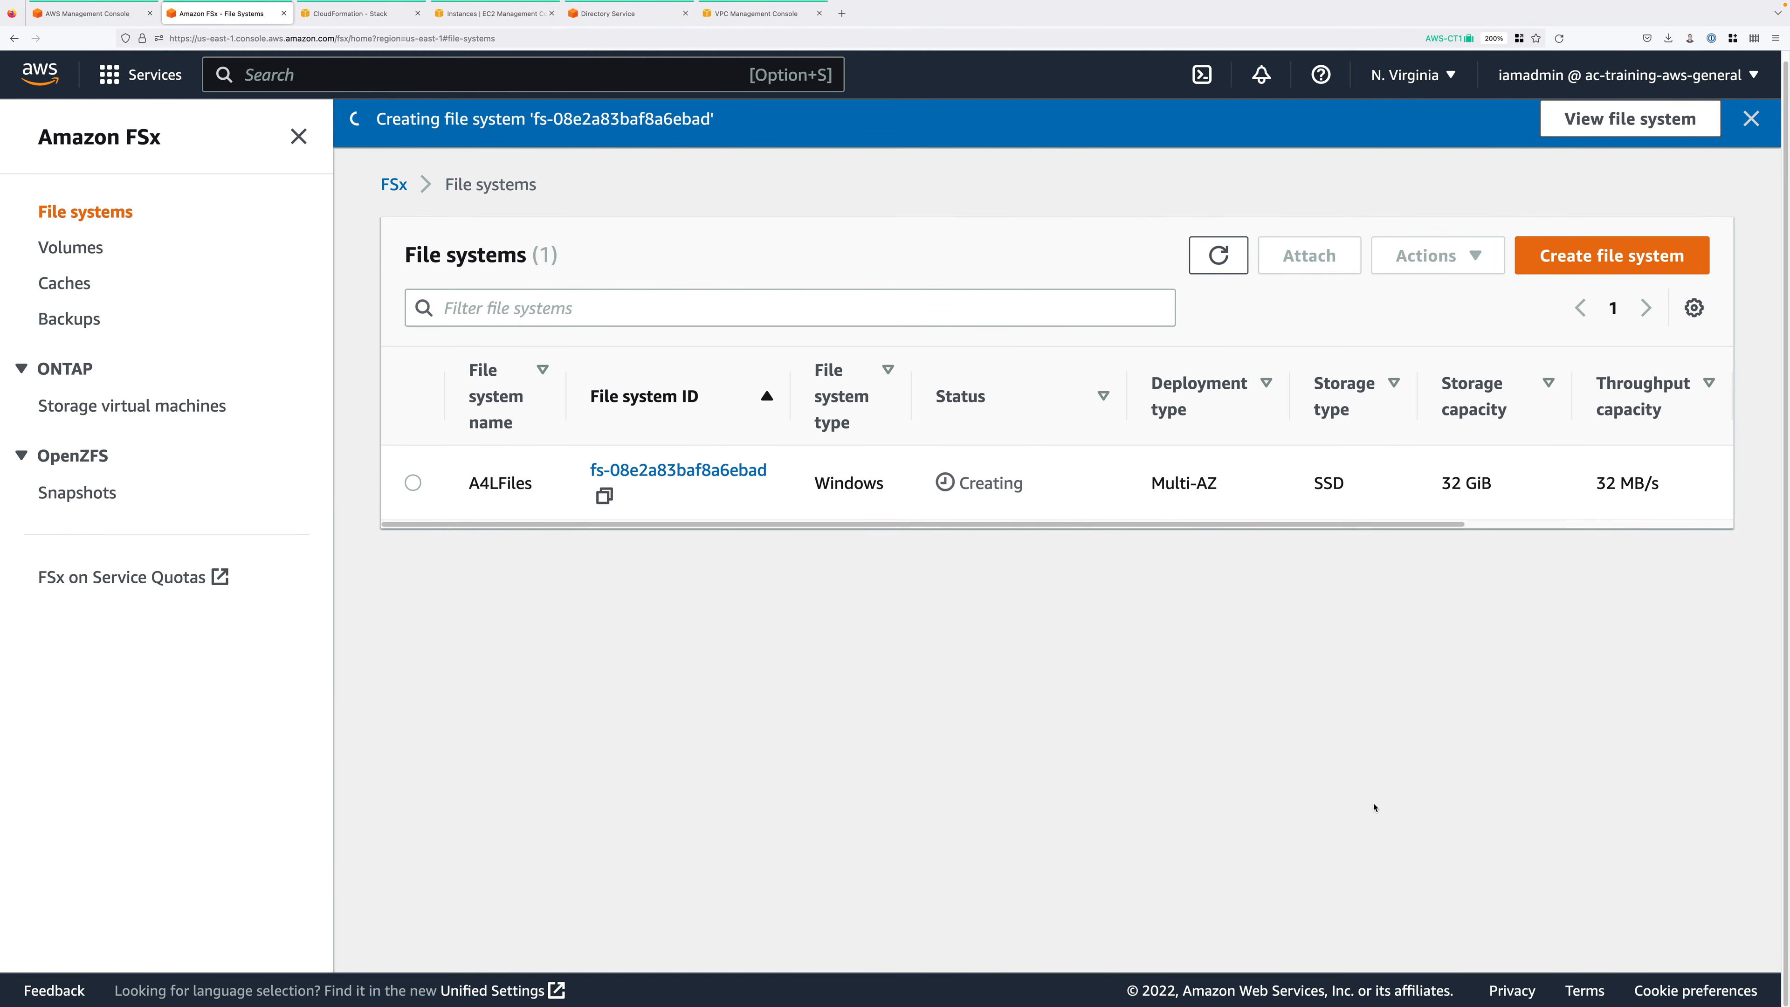
{"action": "double_click", "coordinate": [989, 484]}
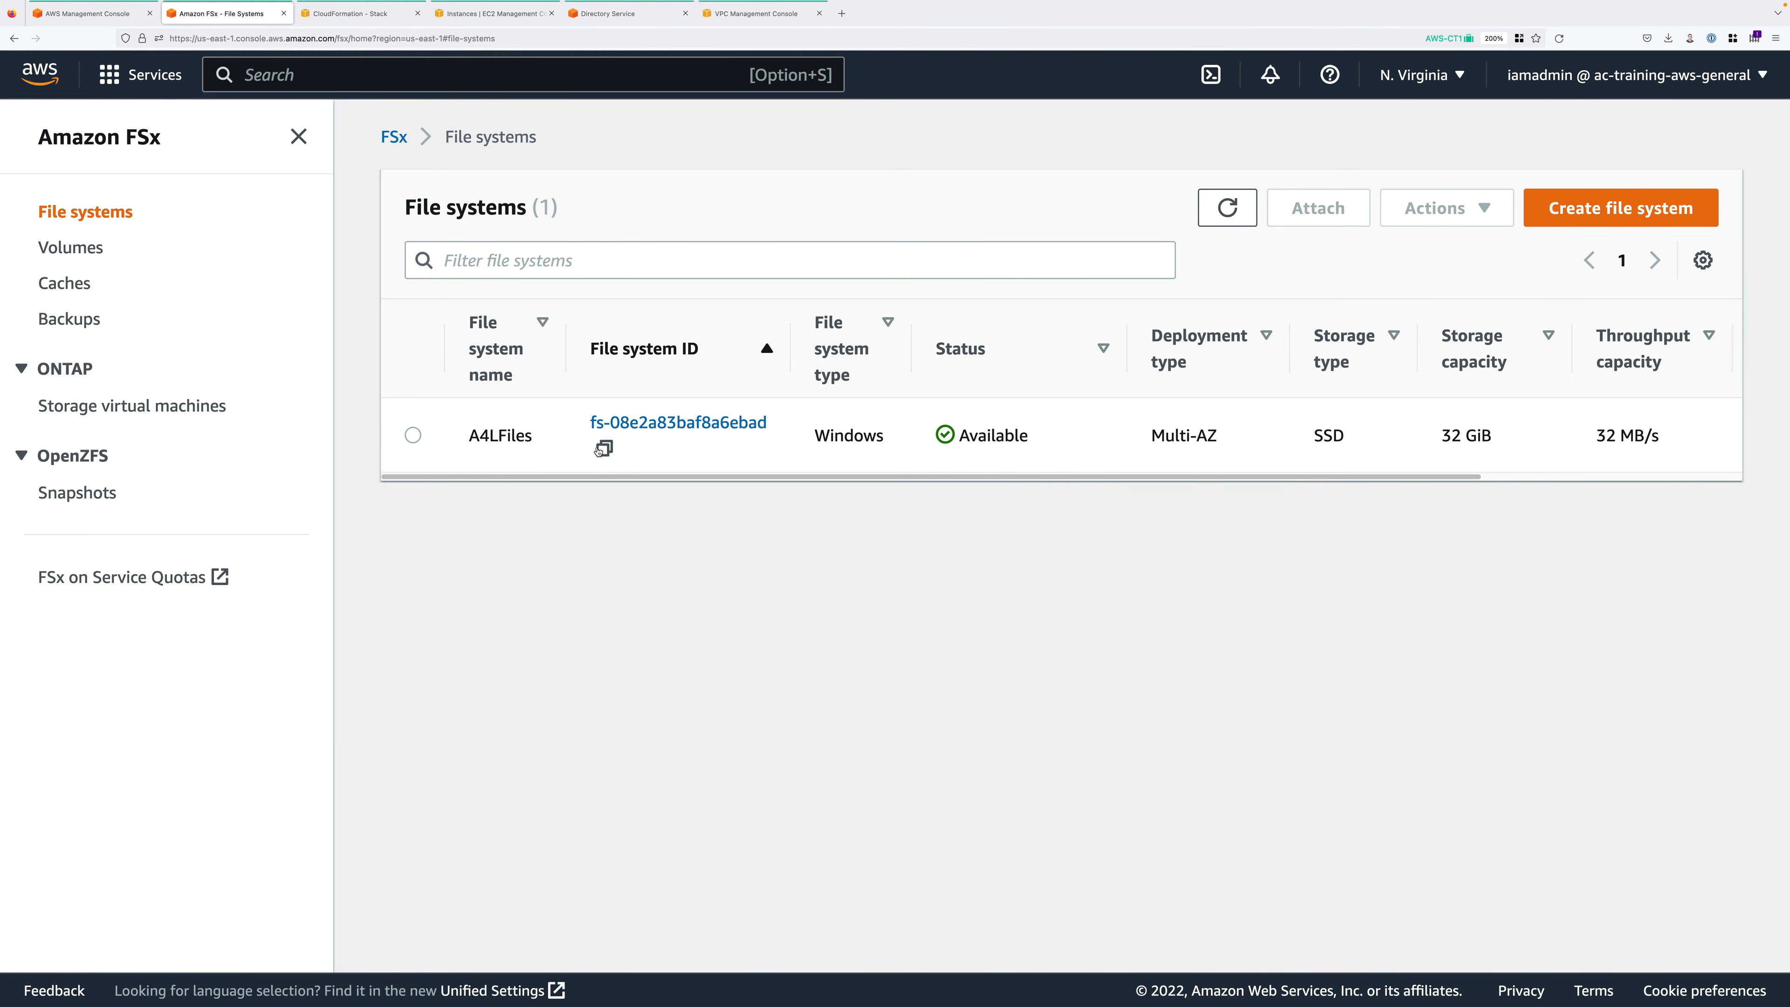
Step: Open the details of the A4LFiles file system and examine its summary and network and security information
{"action": "left_click", "coordinate": [638, 425]}
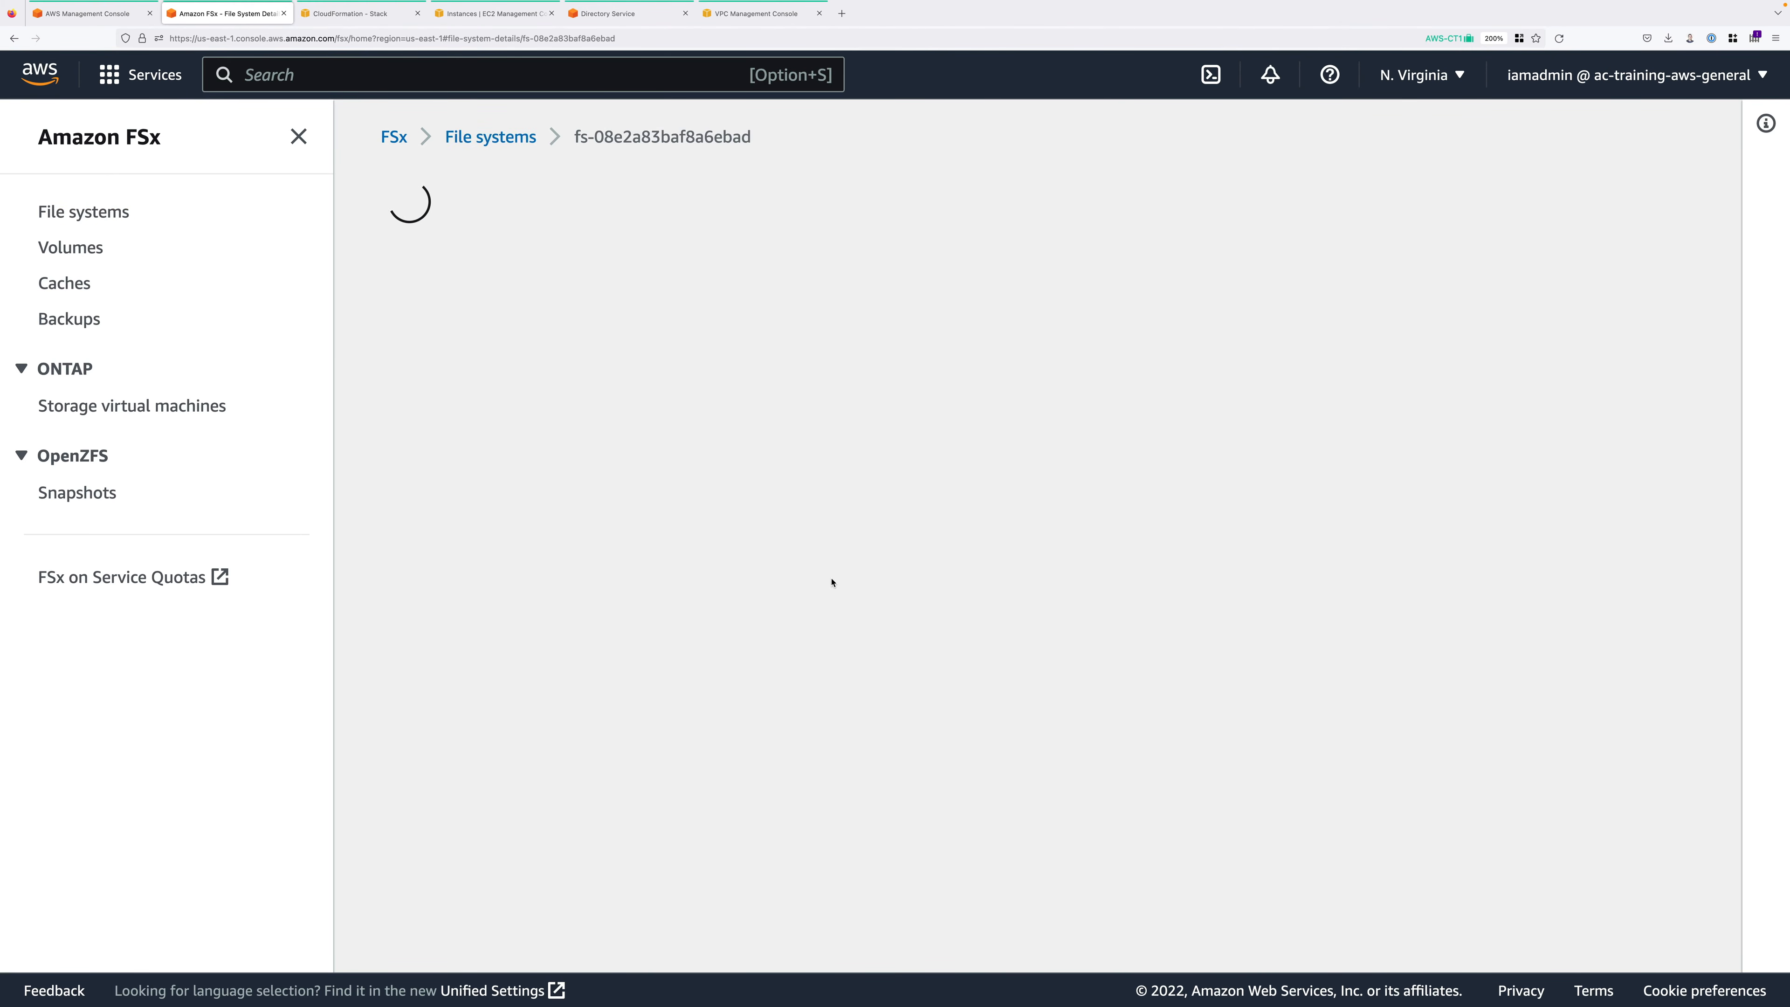
{"action": "scroll", "coordinate": [1209, 643], "scroll_direction": "down", "scroll_amount": 1}
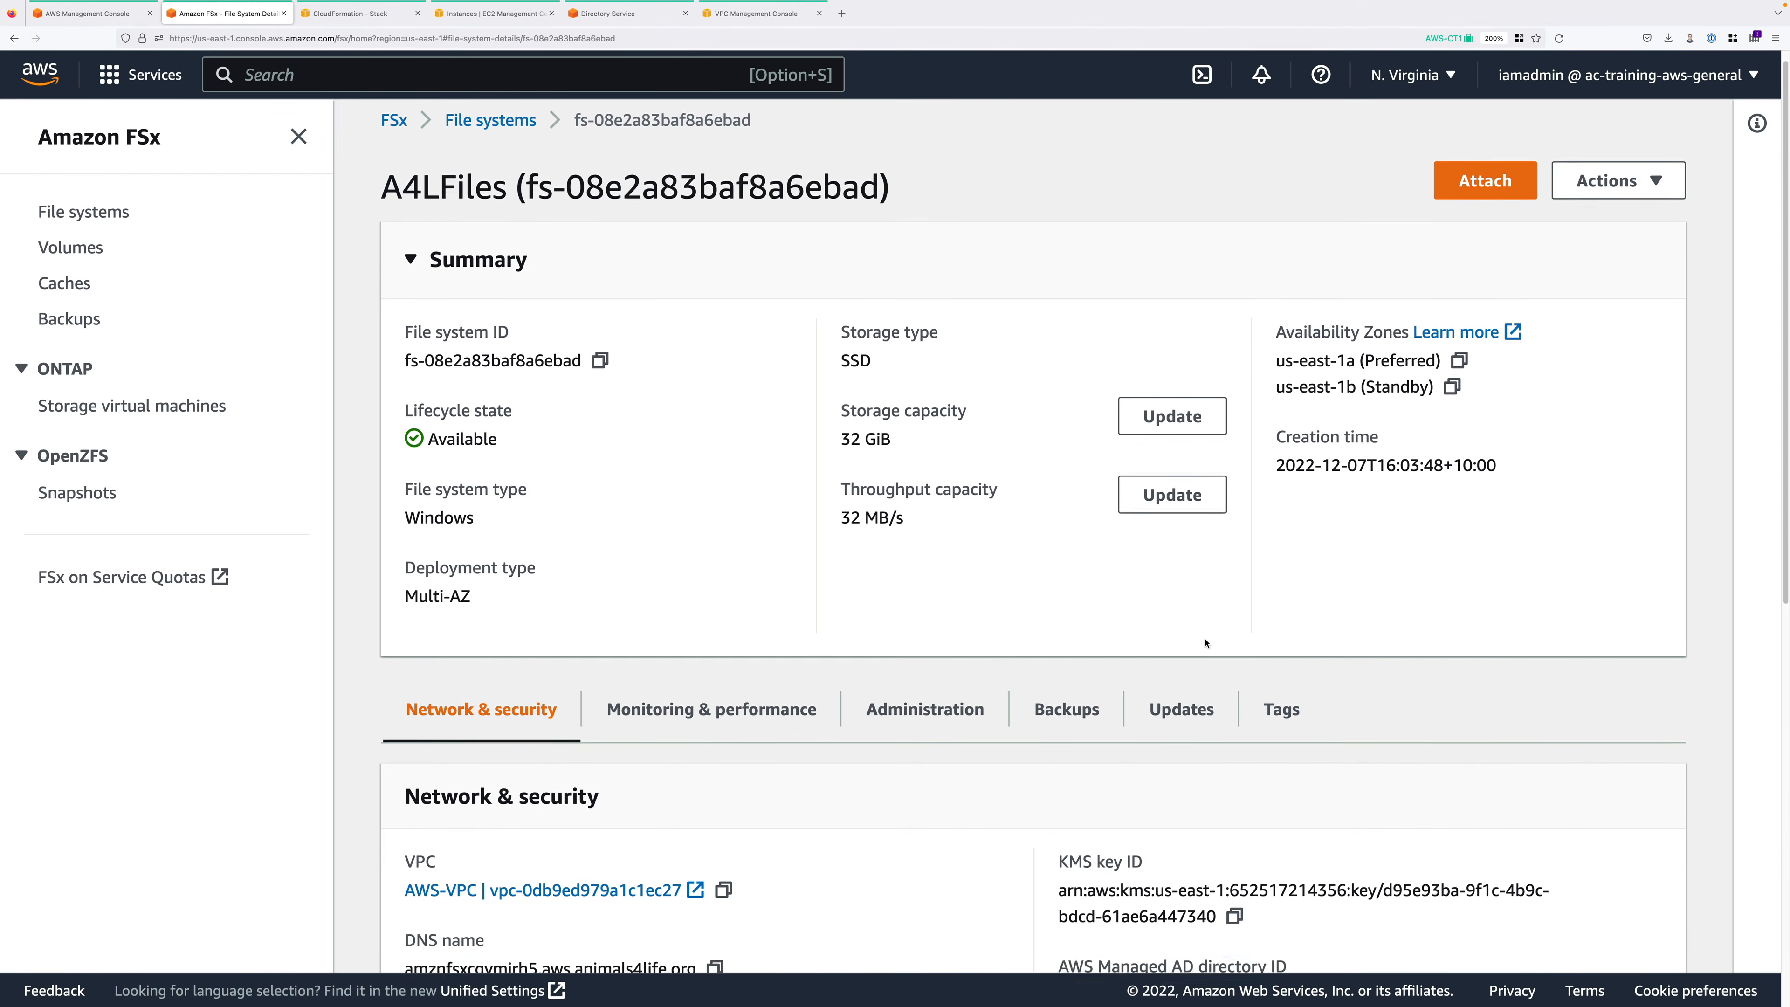
{"action": "scroll", "coordinate": [1205, 643], "scroll_direction": "down", "scroll_amount": 5}
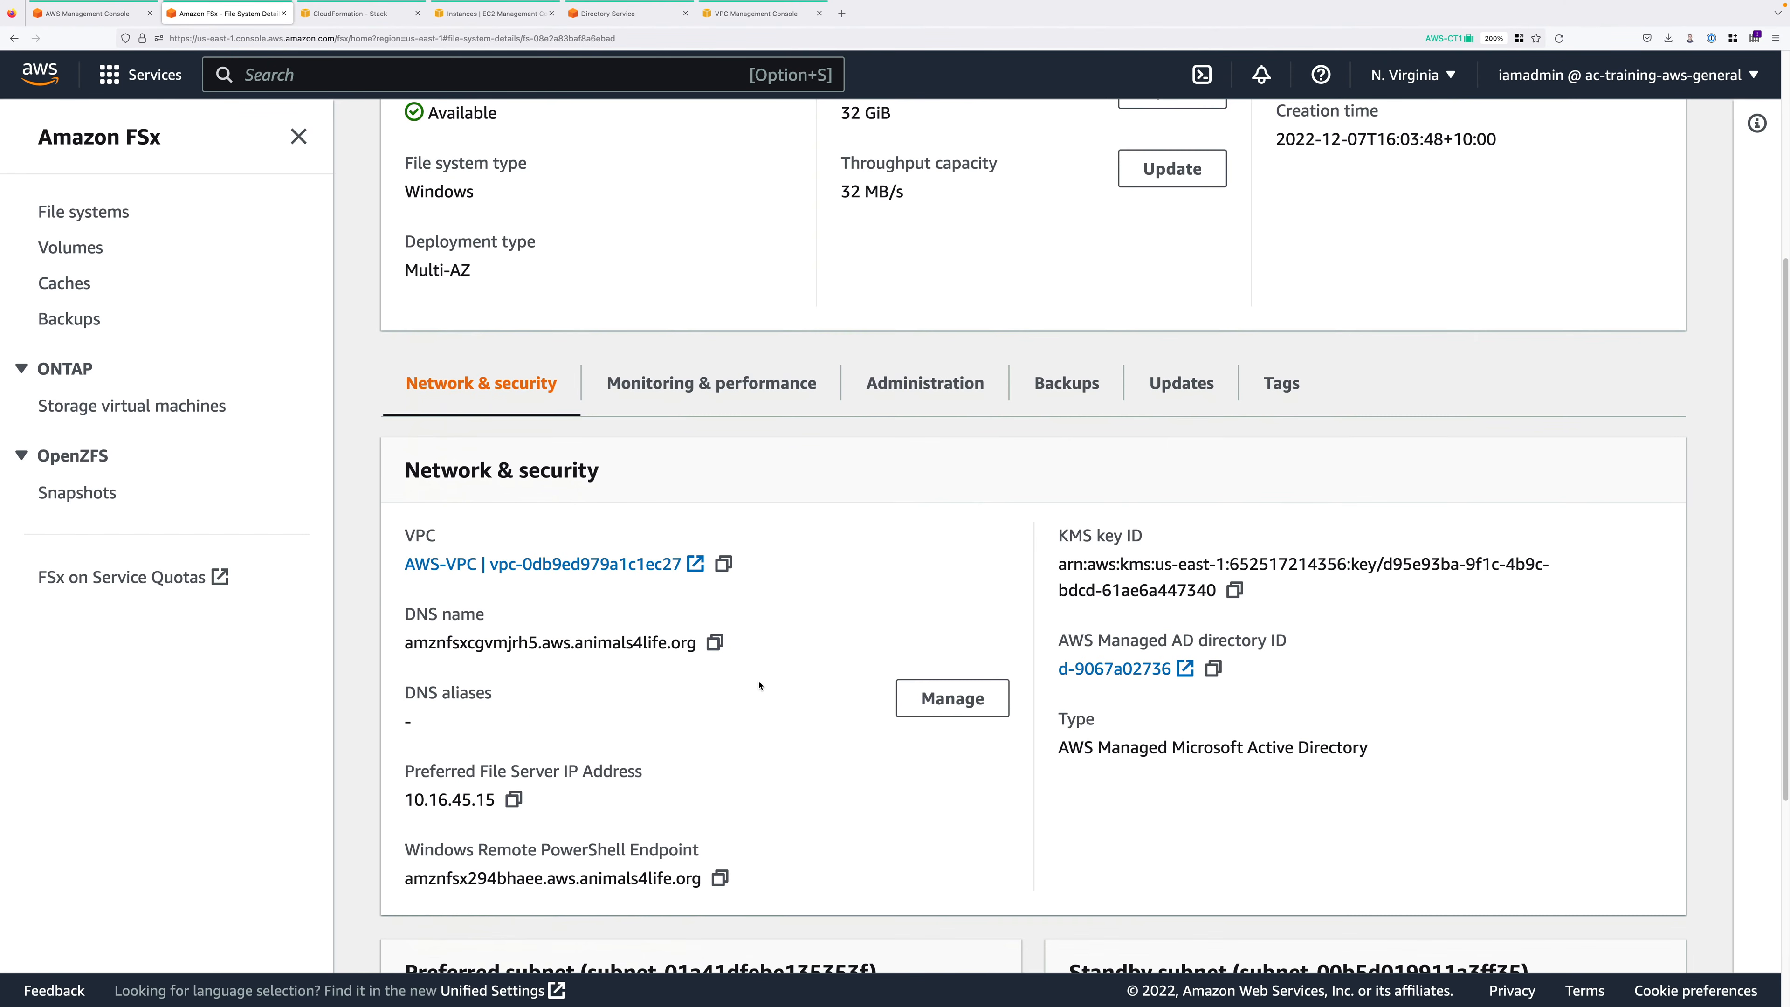
Step: Copy the A4LFiles file system's DNS name, switch to the Client remote desktop, and browse to that server's network path in File Explorer
{"action": "left_click", "coordinate": [715, 644]}
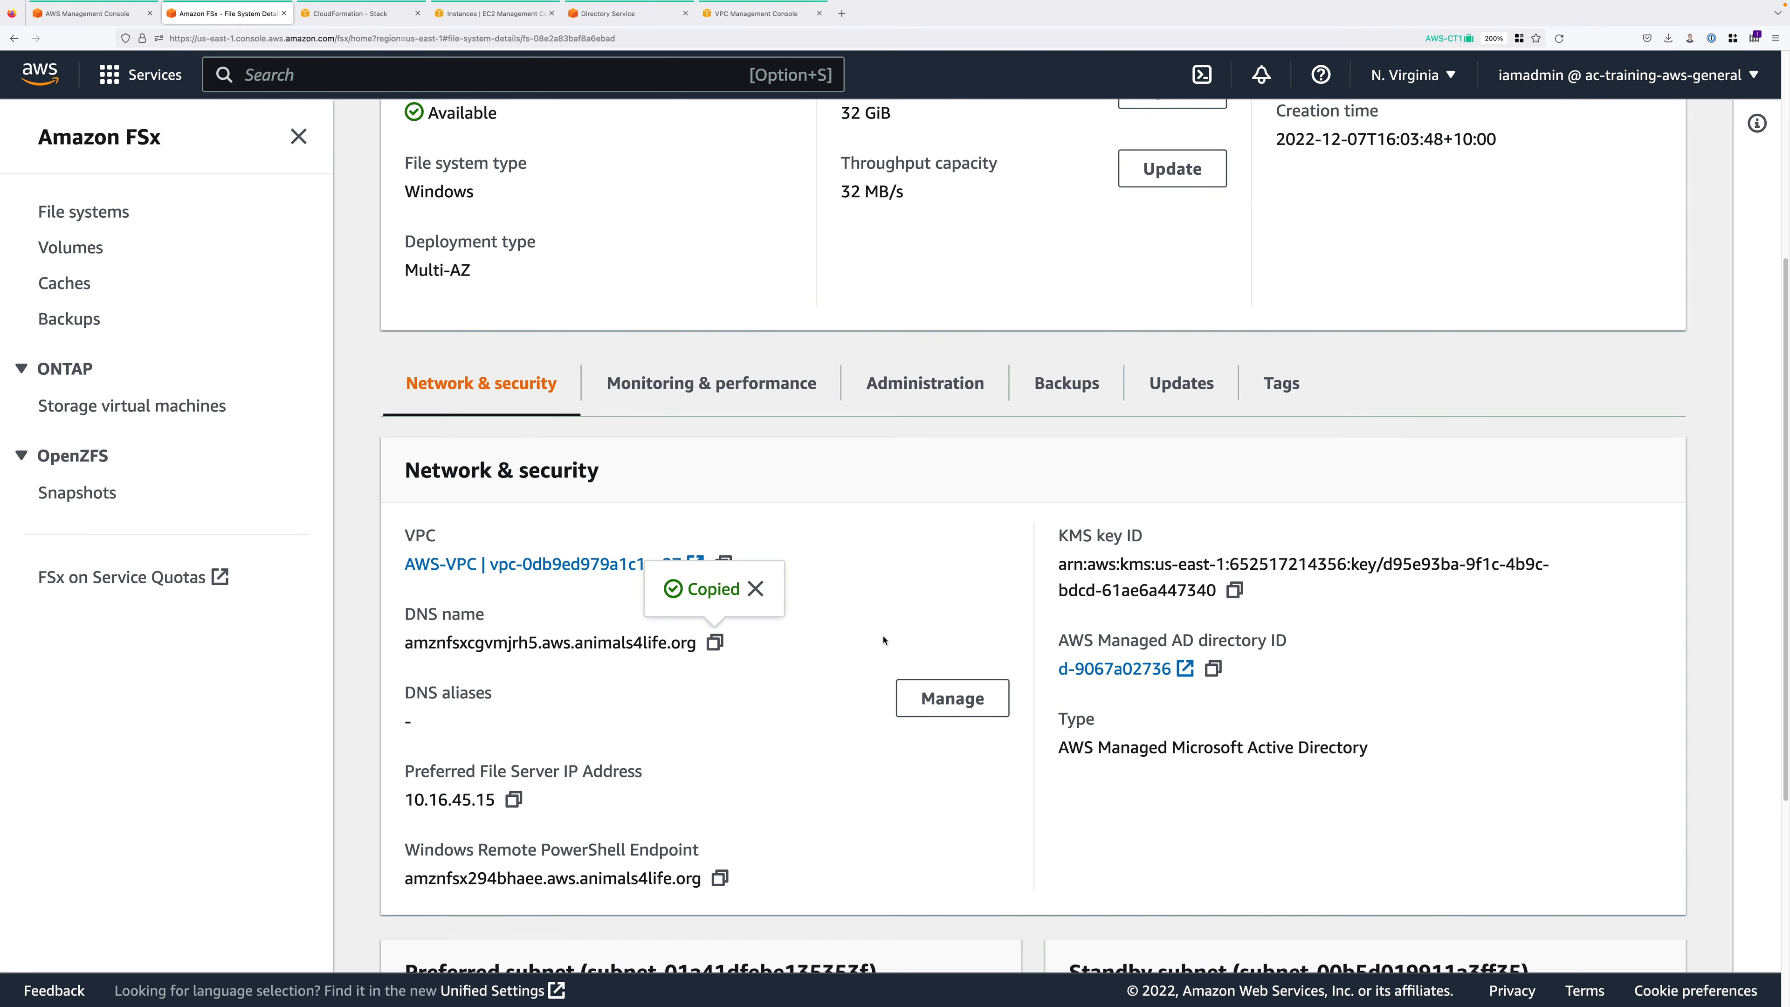
{"action": "key", "text": "super+Tab"}
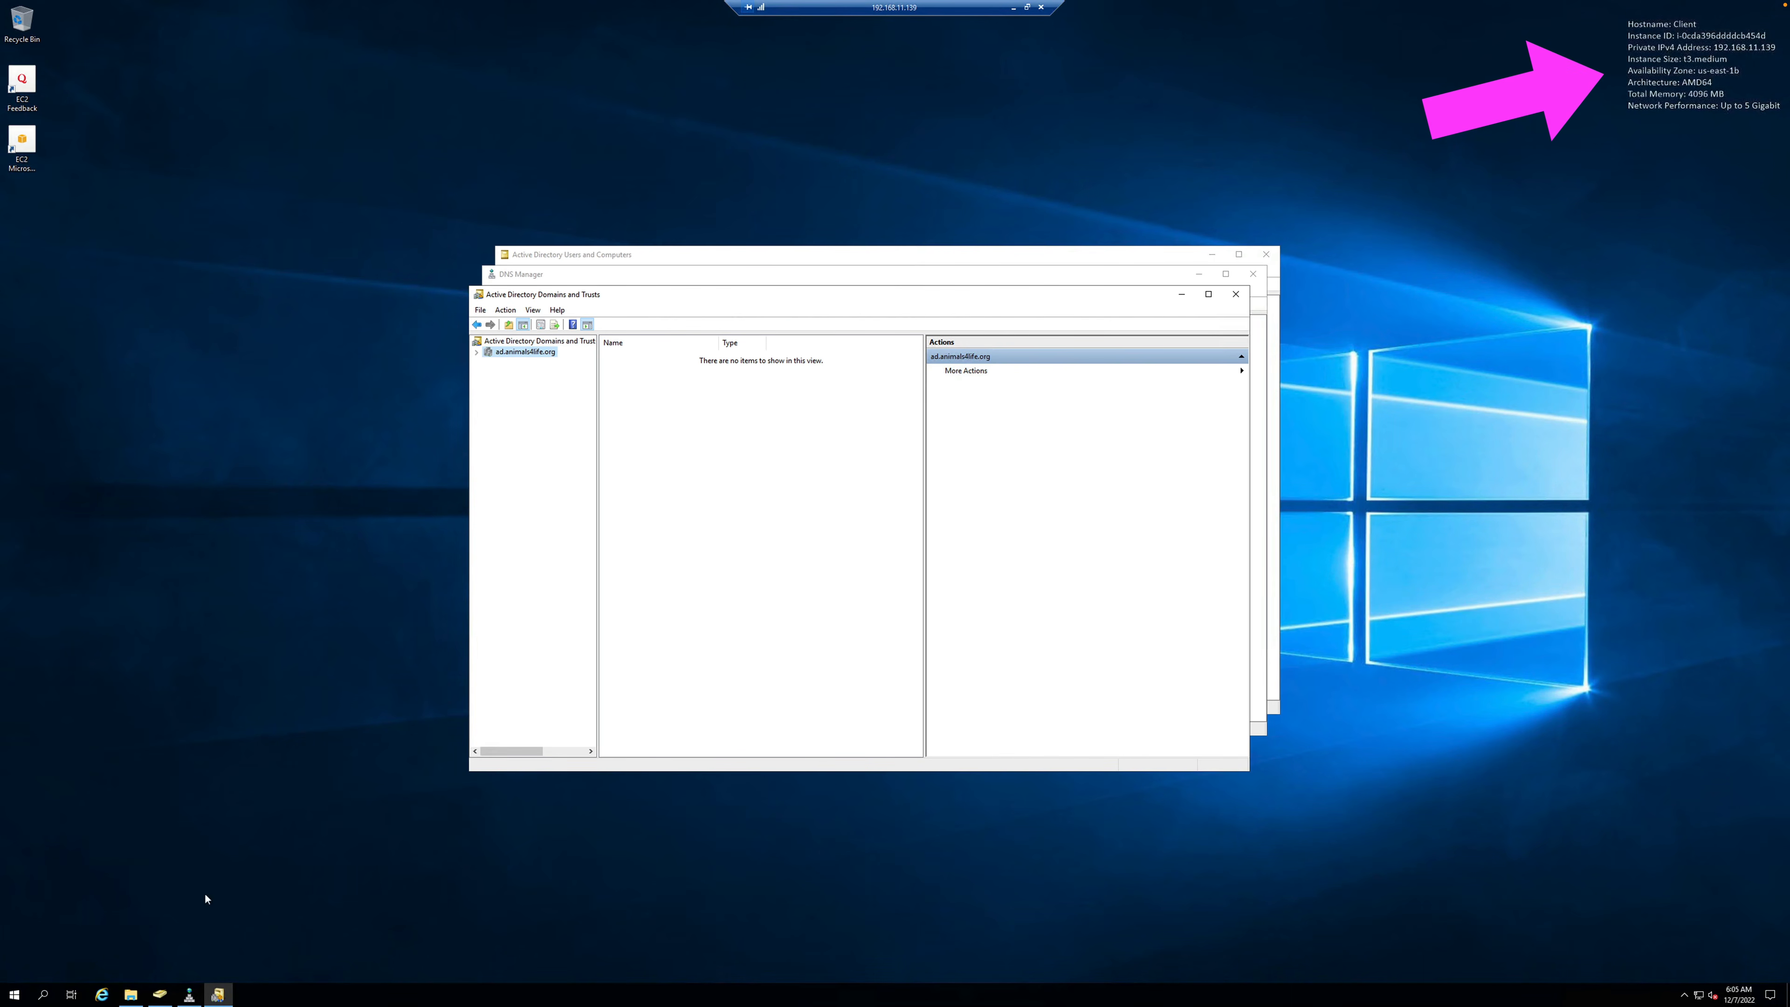
{"action": "left_click", "coordinate": [131, 995]}
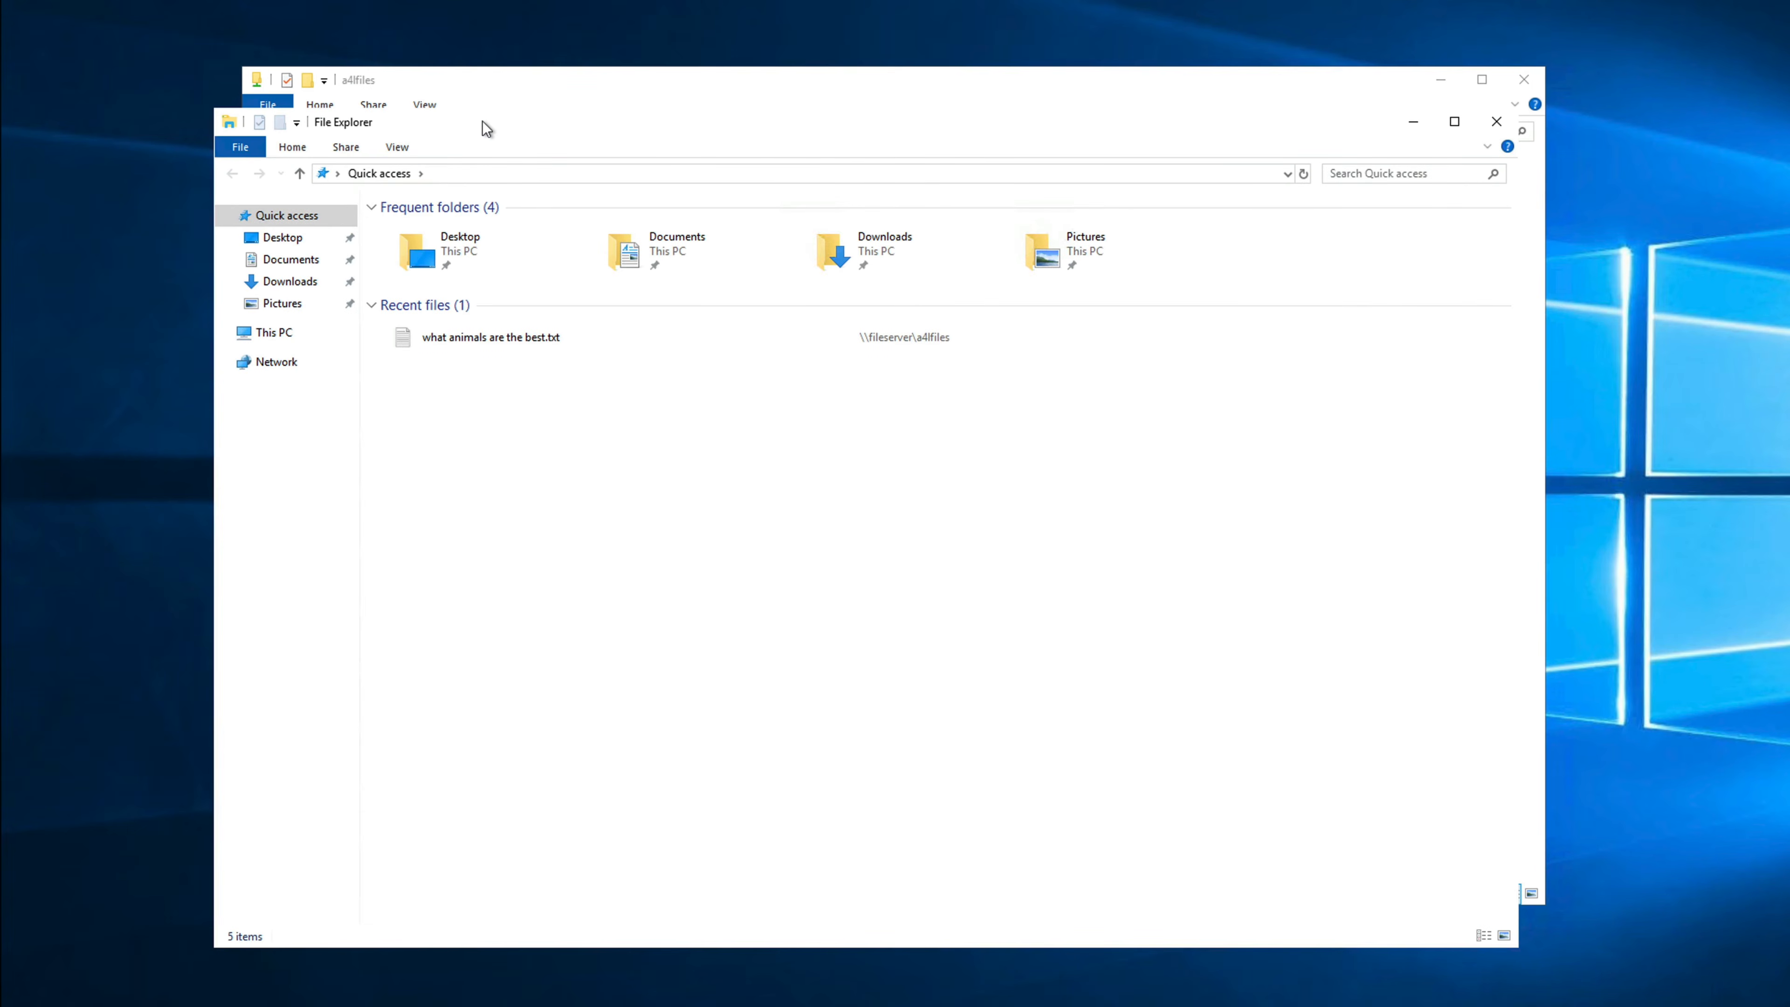
{"action": "left_click", "coordinate": [484, 174]}
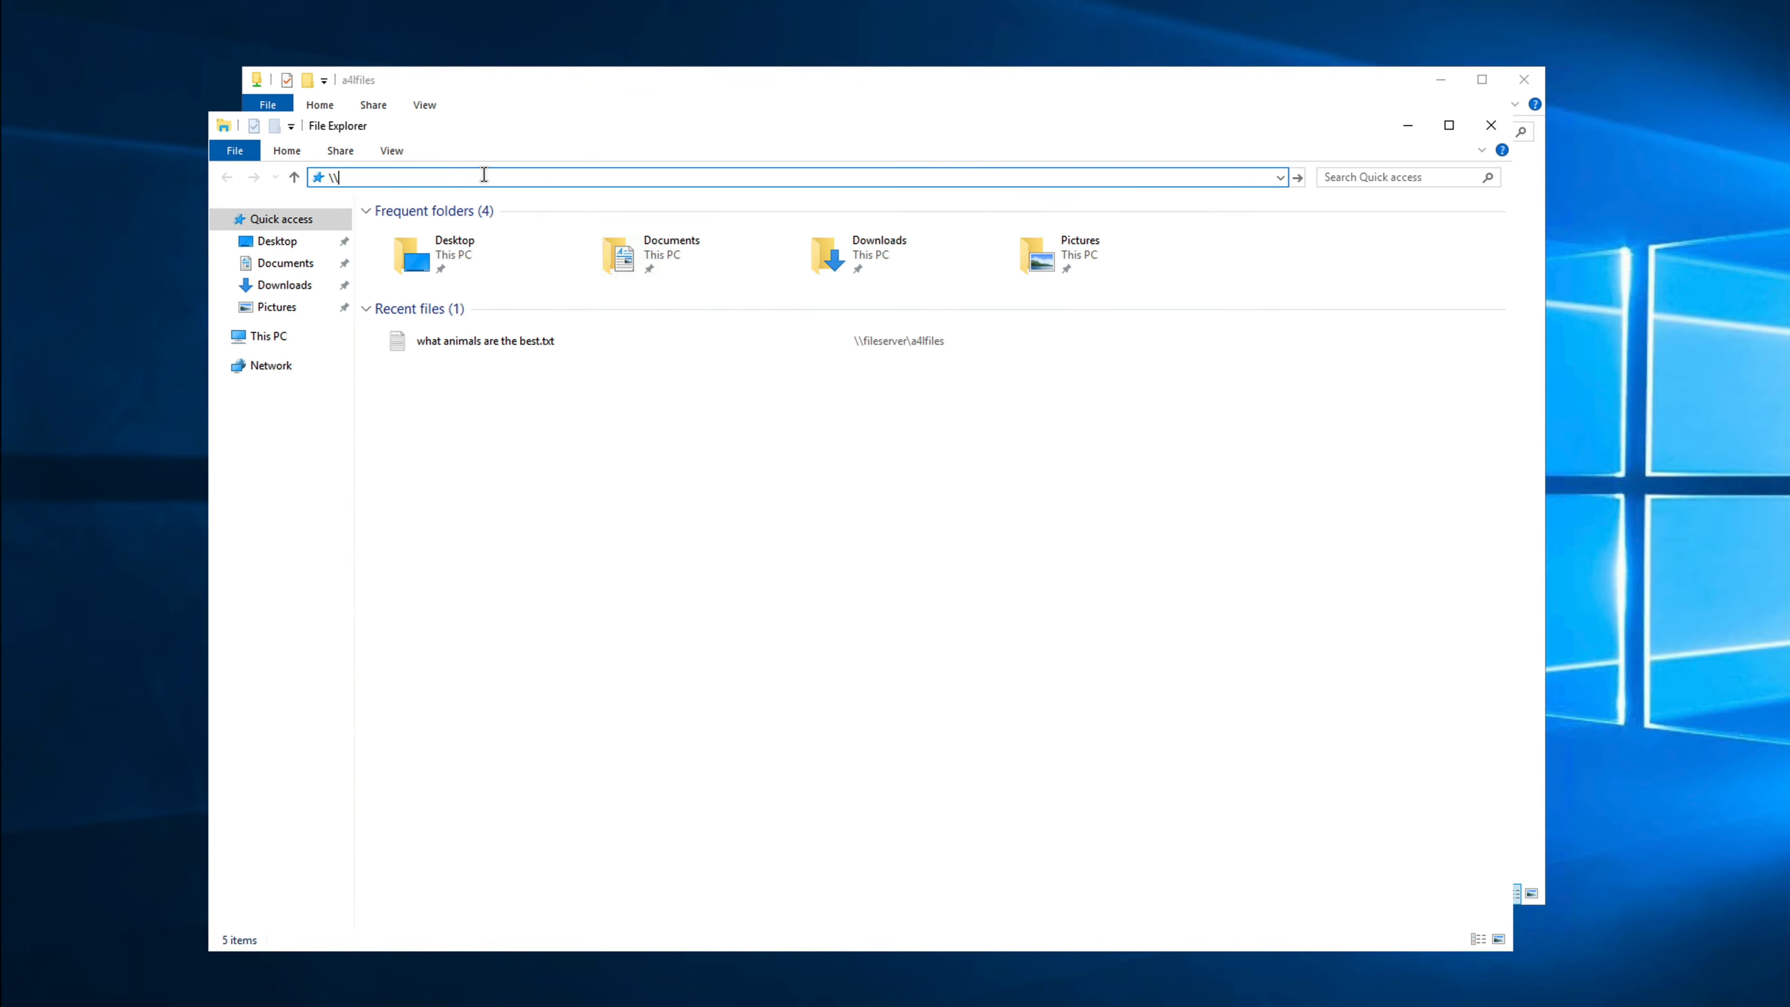
{"action": "key", "text": "ctrl+v"}
{"action": "key", "text": "ctrl+a"}
{"action": "key", "text": "Return"}
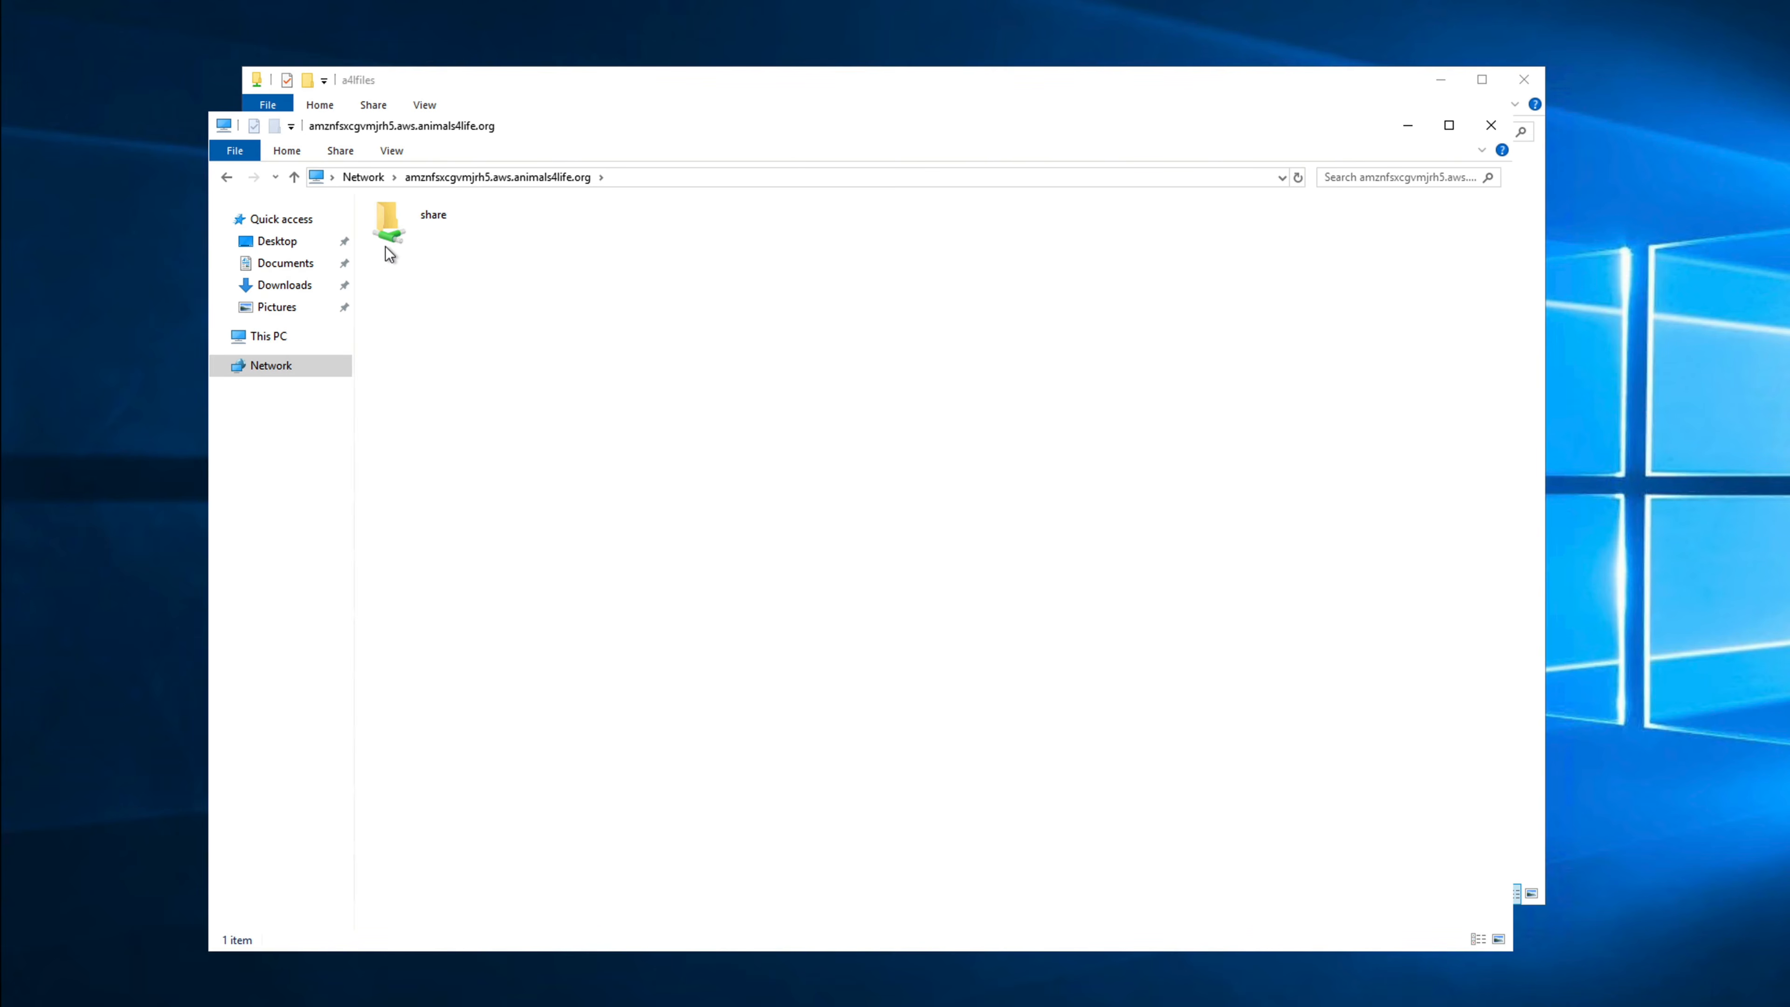
Step: Open the server's share folder and reposition its window to compare it with the fileserver a4lfiles window
{"action": "double_click", "coordinate": [395, 225]}
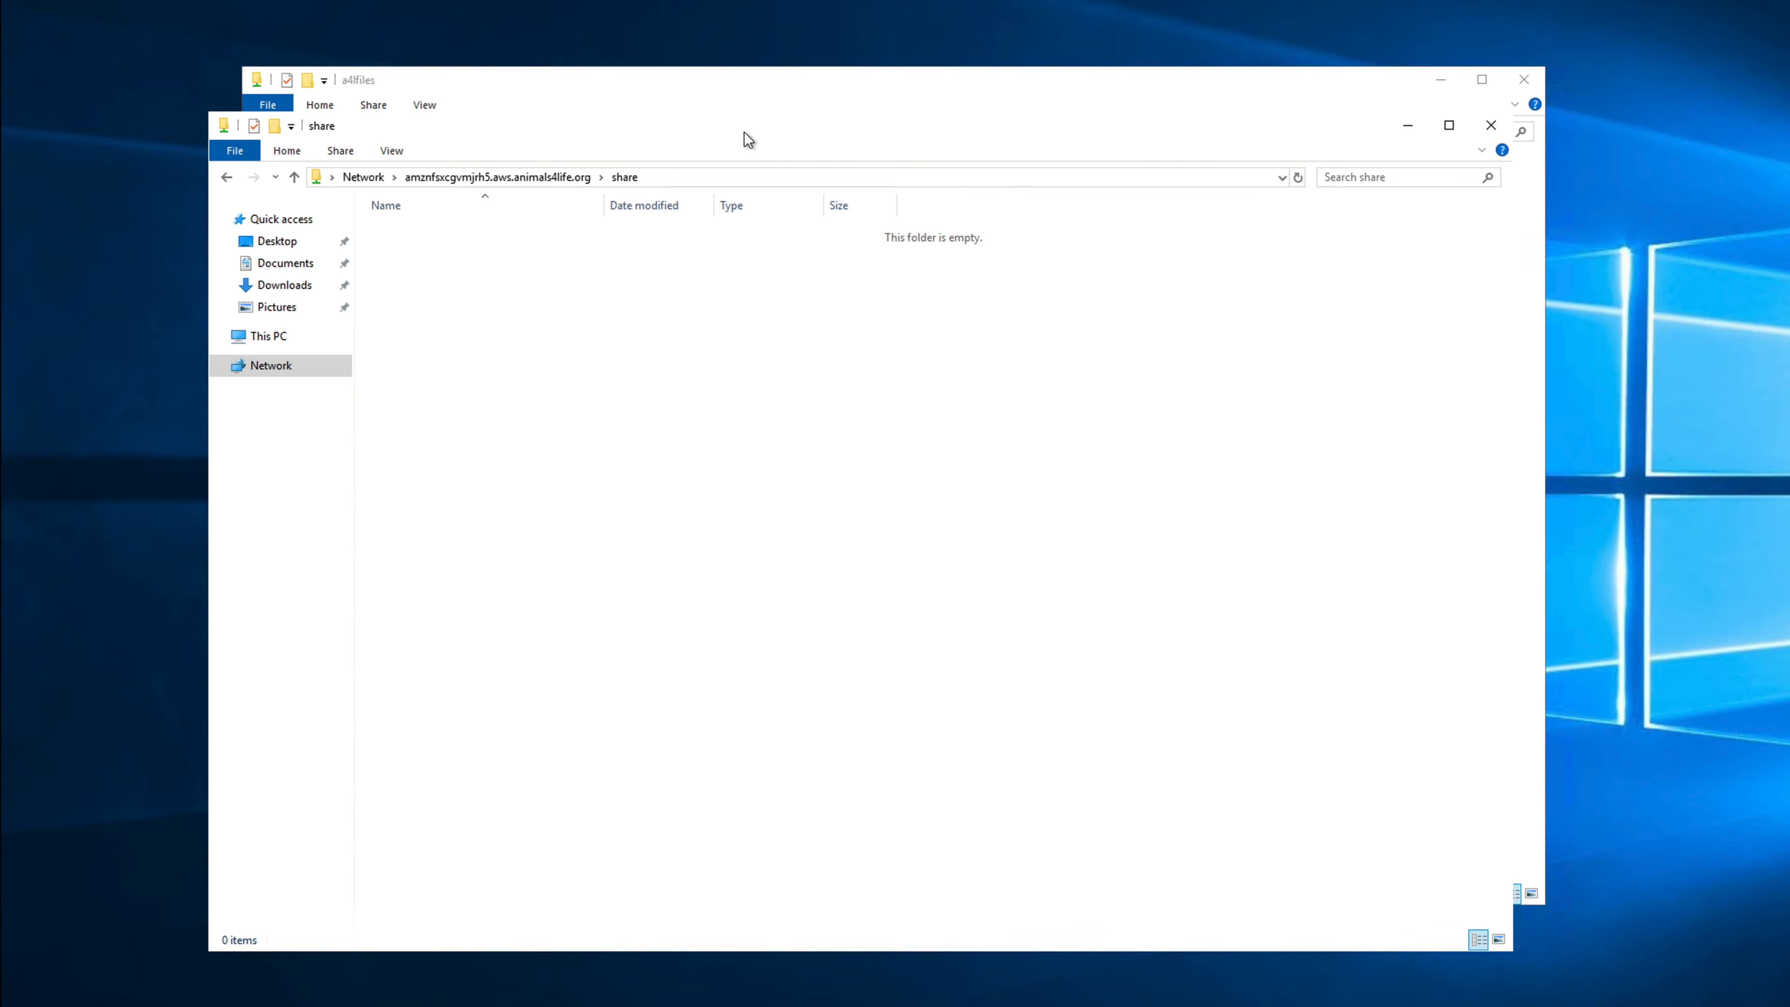
{"action": "left_click_drag", "start_coordinate": [739, 131], "coordinate": [714, 164]}
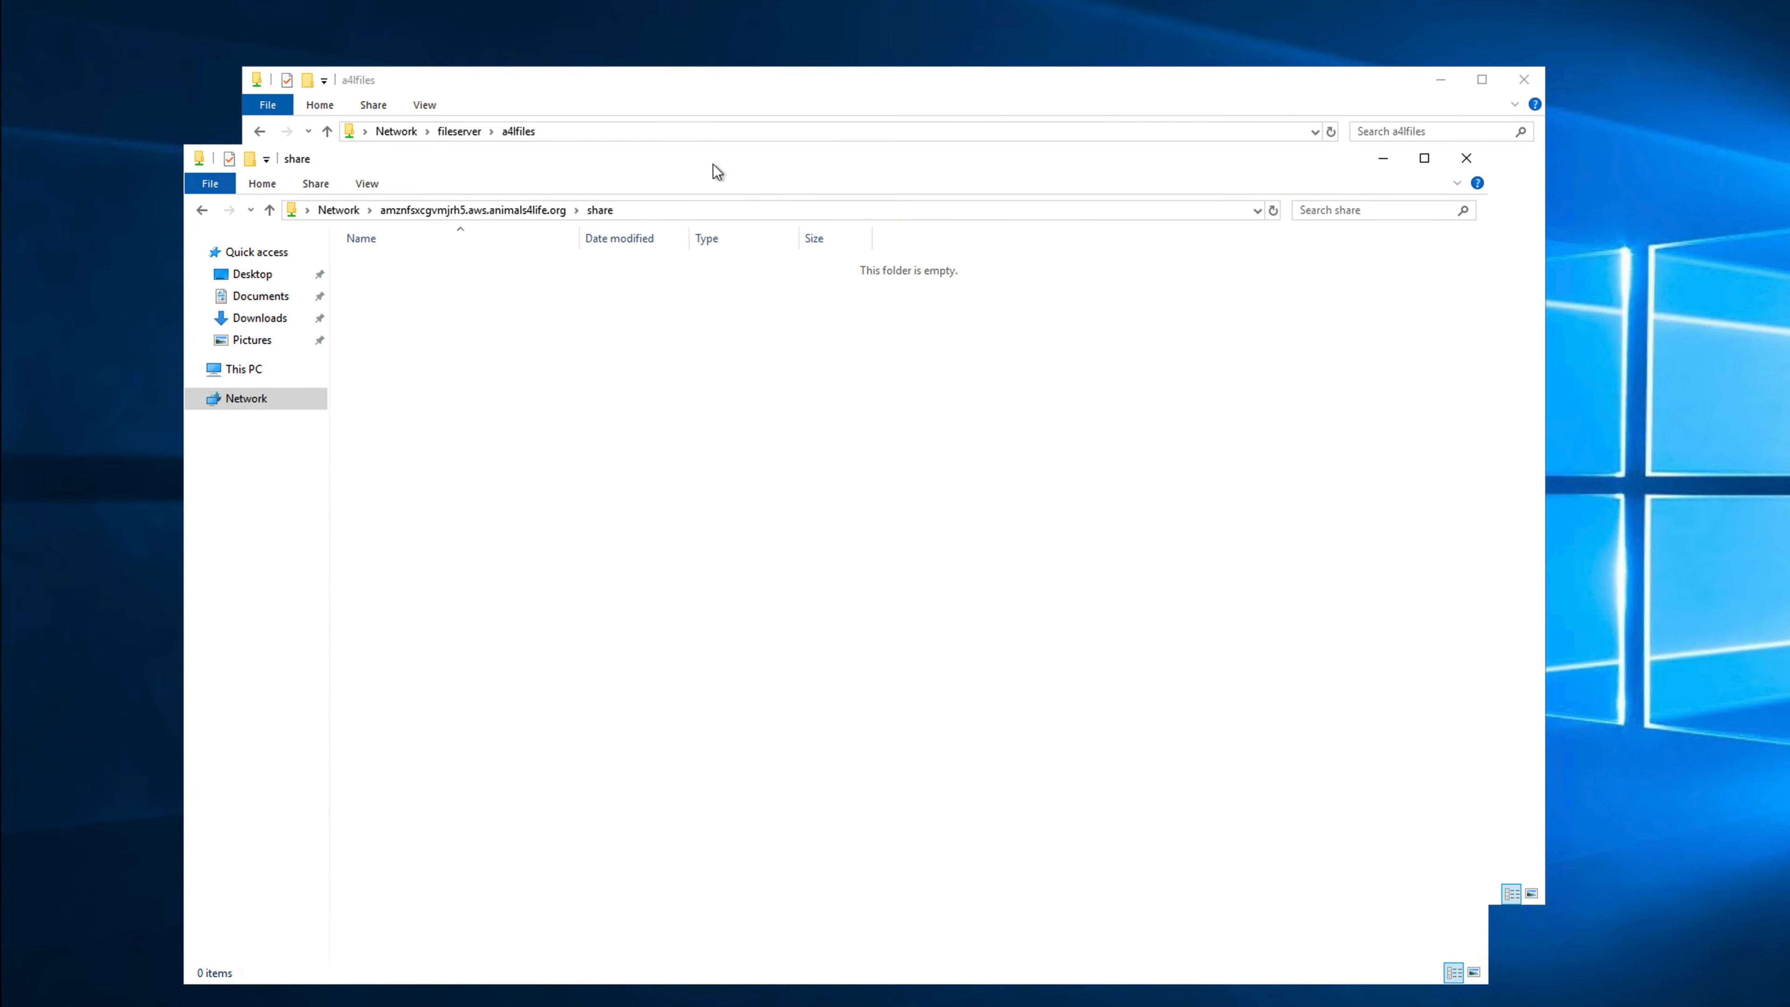
{"action": "left_click", "coordinate": [1746, 716]}
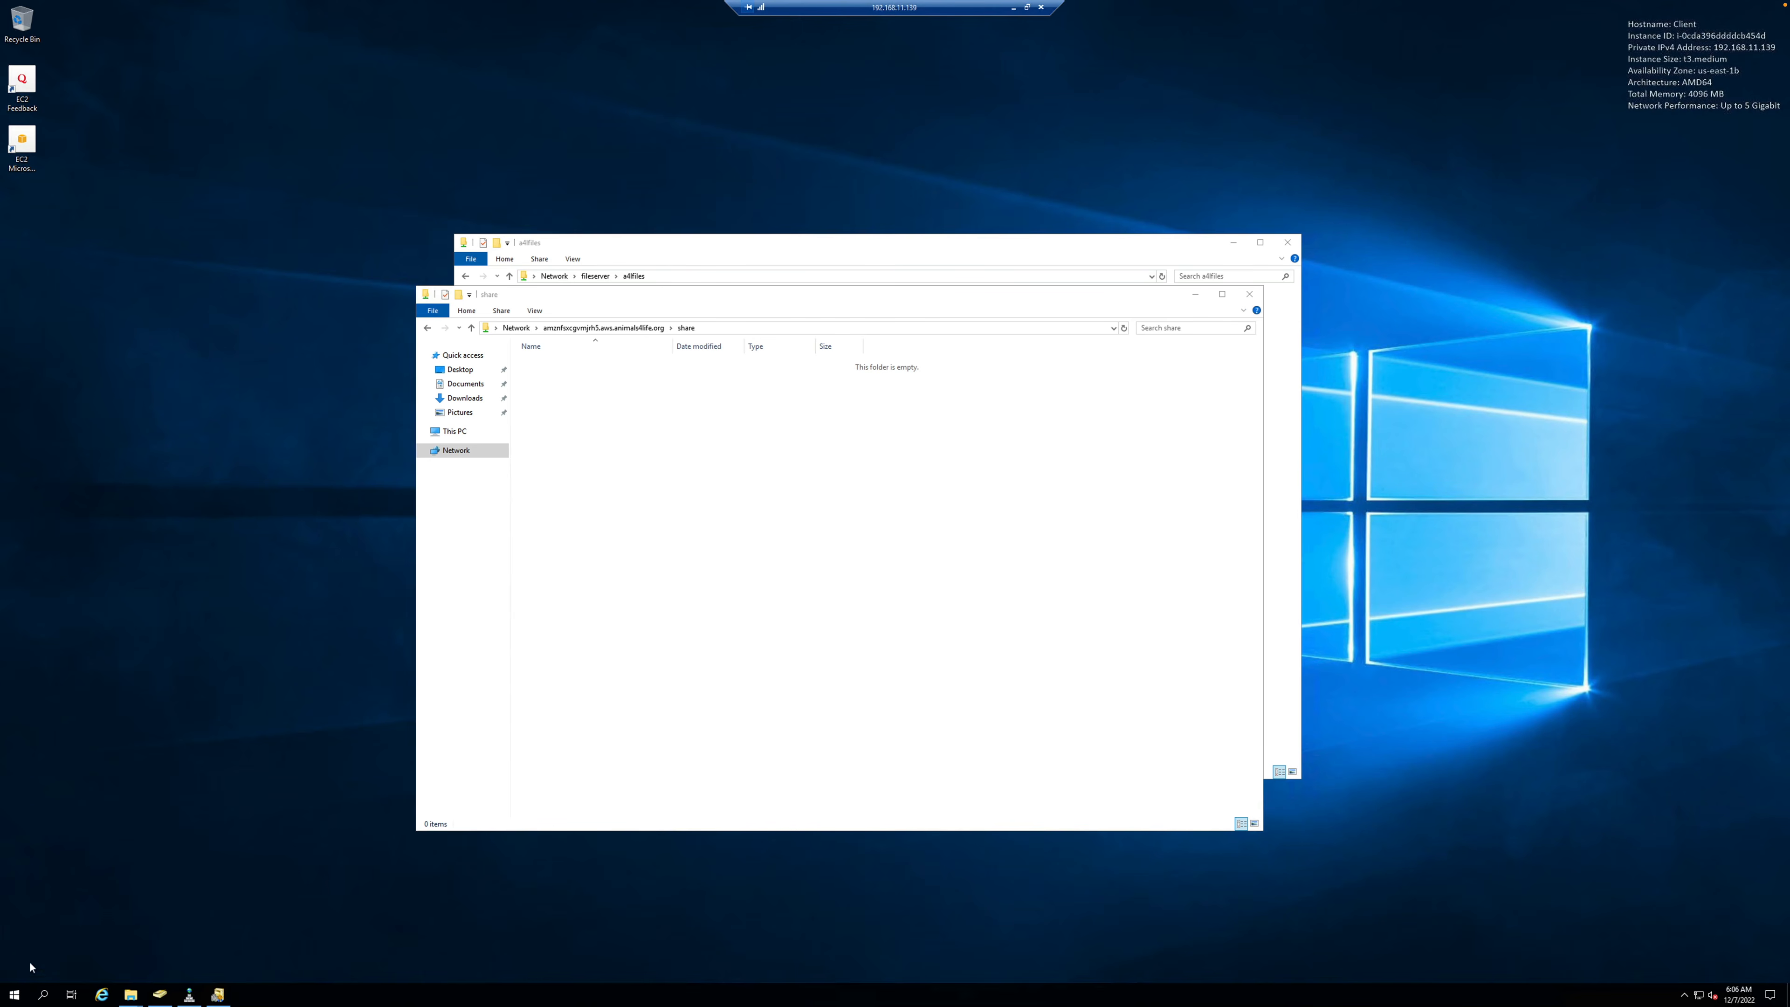
Step: Find and launch DFS Management, and display its Namespaces node
{"action": "left_click", "coordinate": [15, 995]}
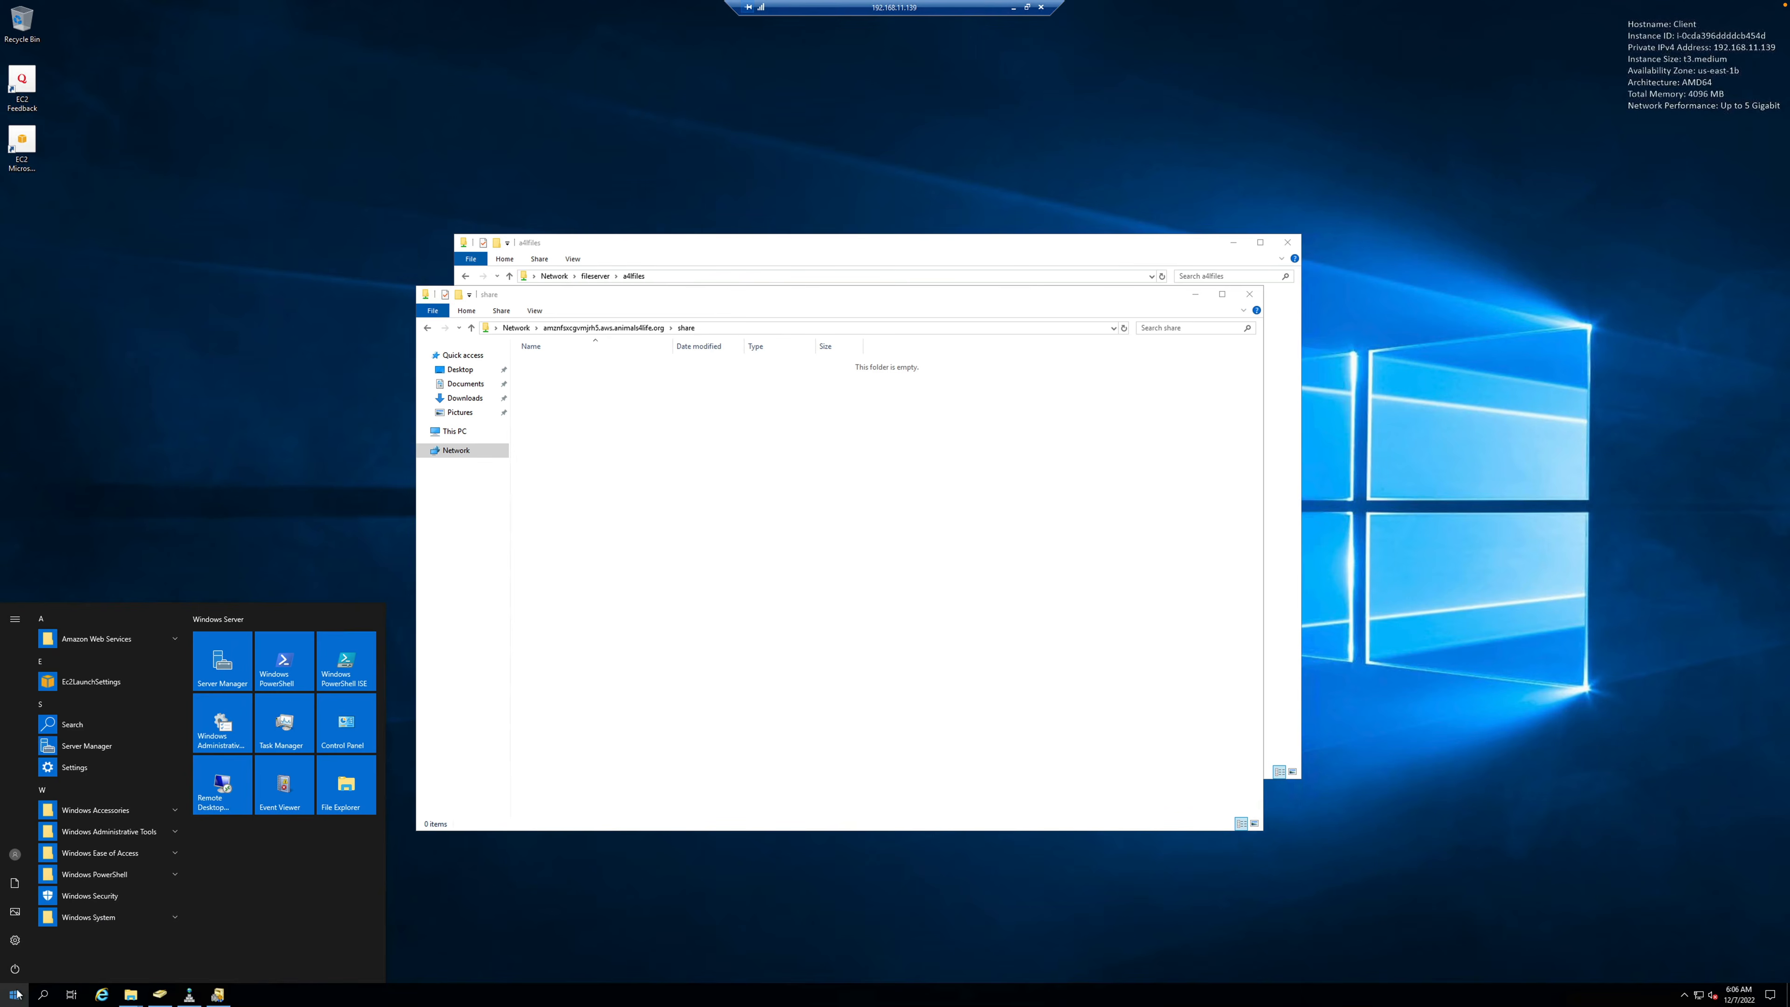
{"action": "type", "text": "dfs"}
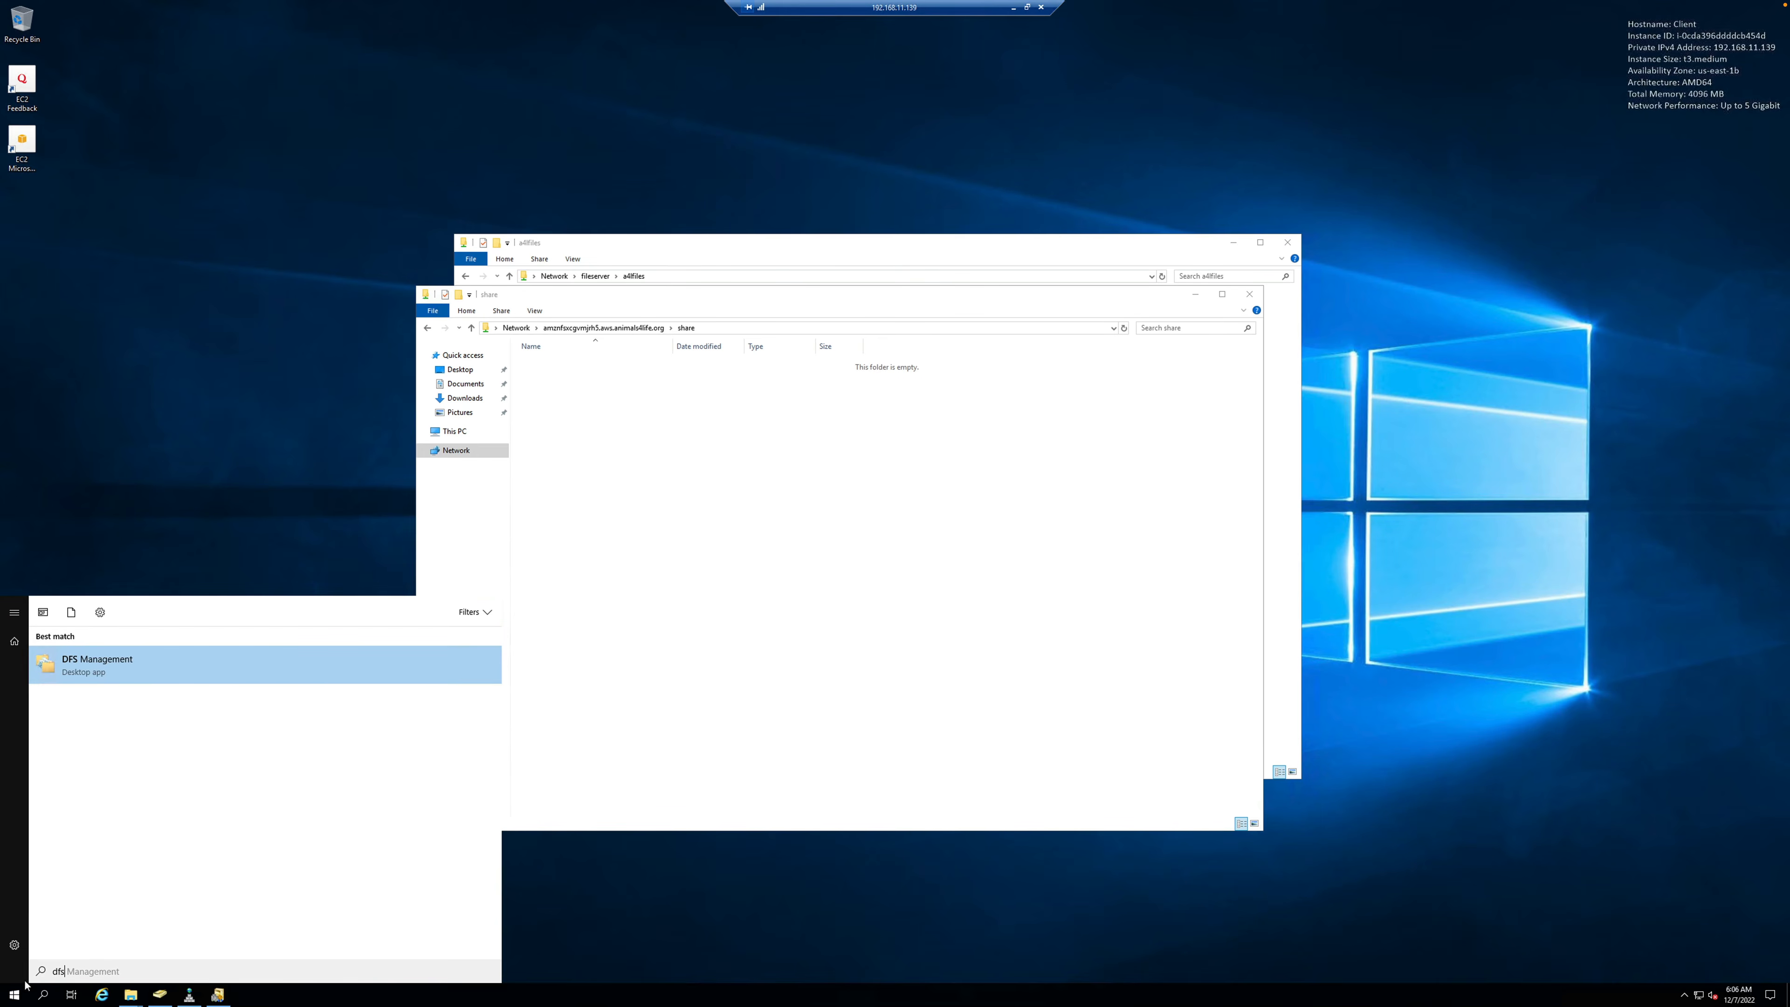
{"action": "left_click", "coordinate": [129, 675]}
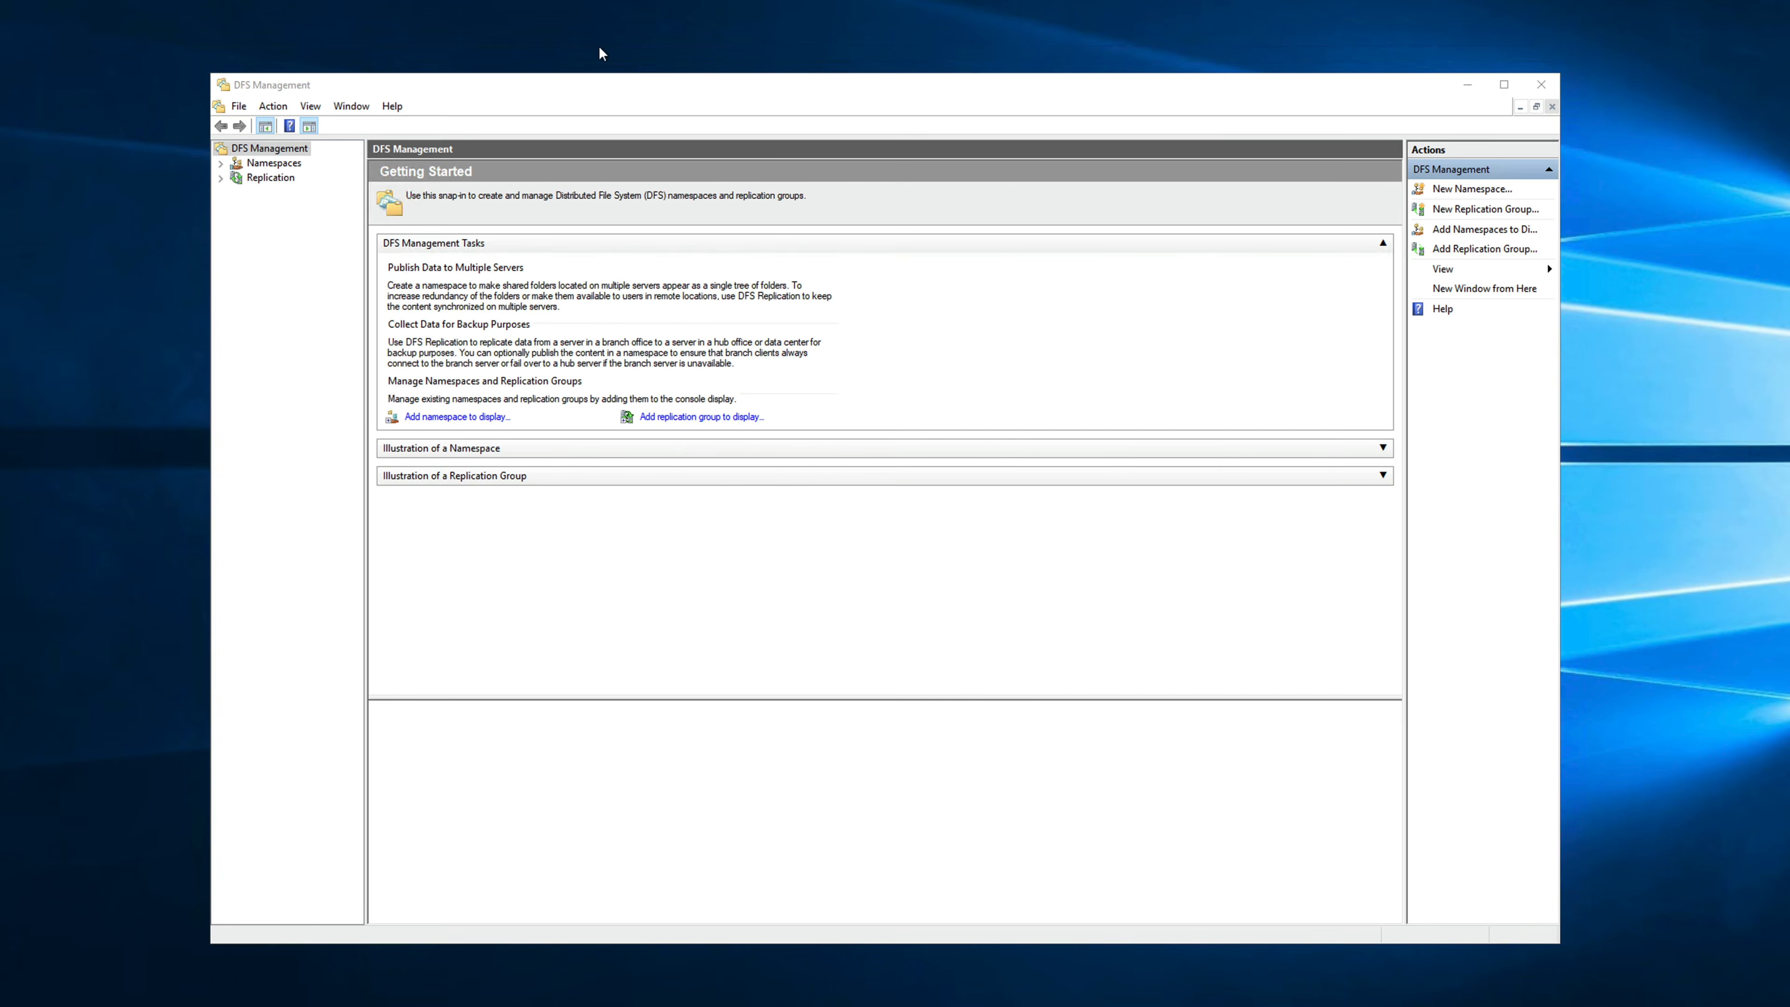
{"action": "left_click", "coordinate": [293, 164]}
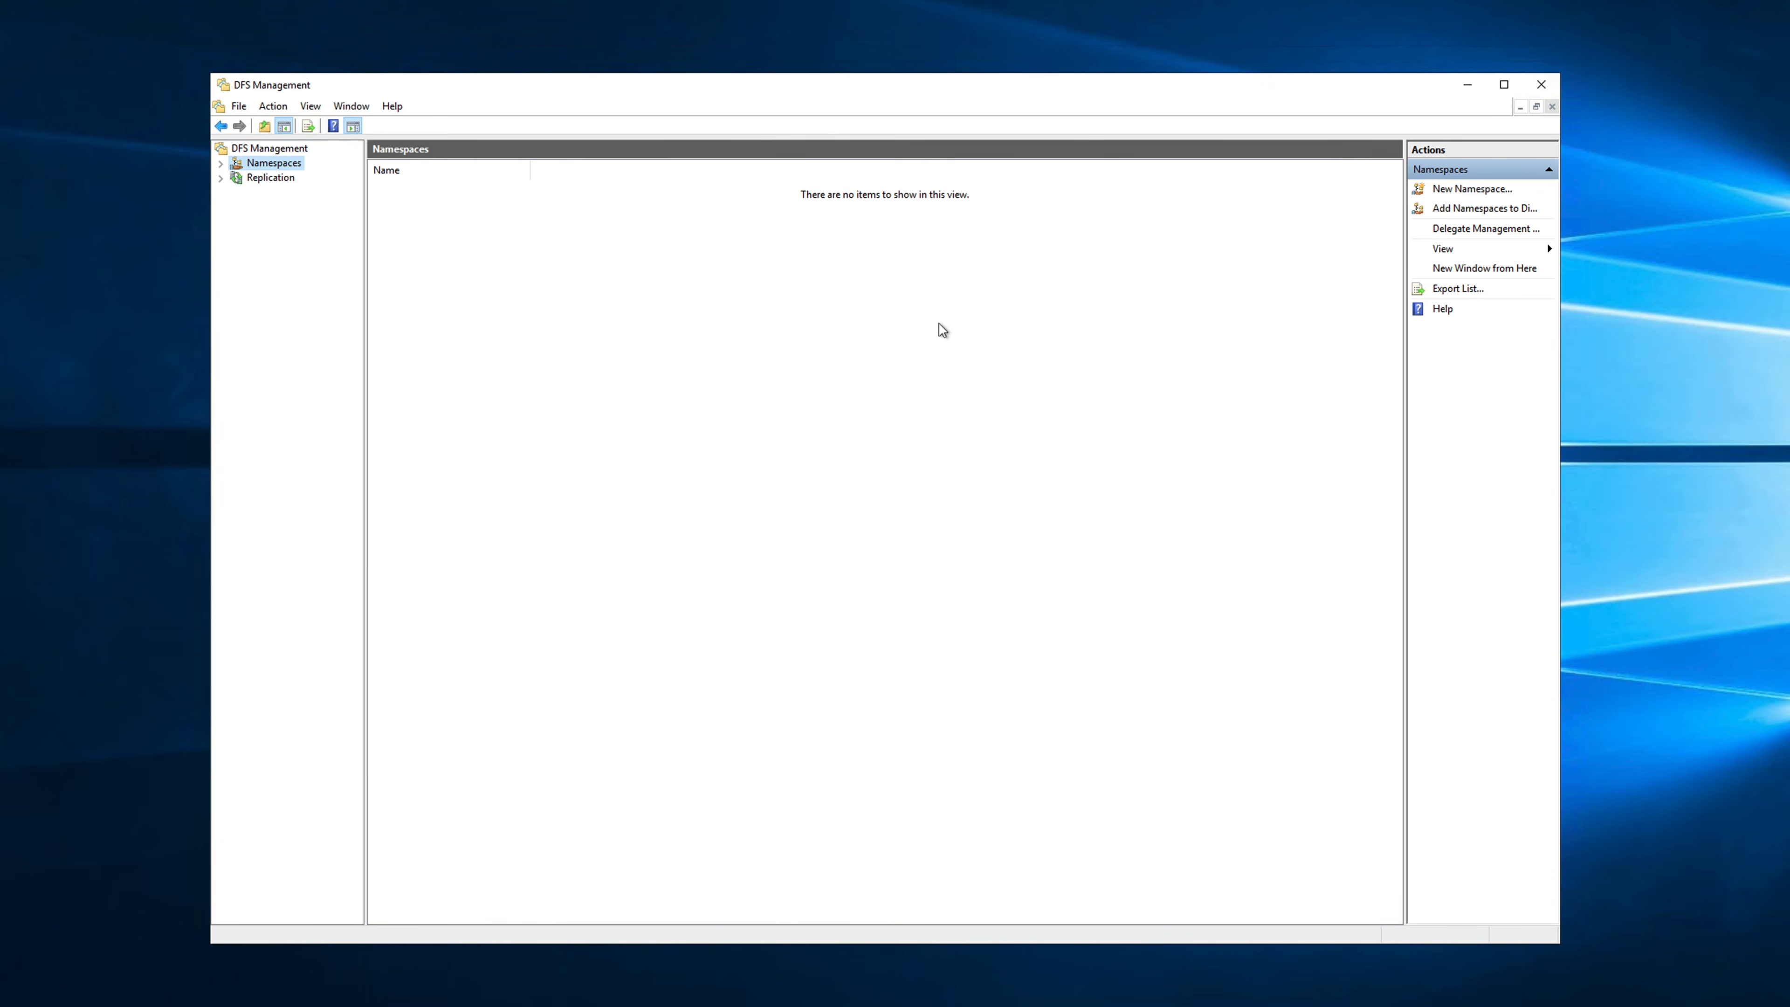
Step: Start a new DFS namespace and choose the computer DC1 as its namespace server
{"action": "right_click", "coordinate": [287, 165]}
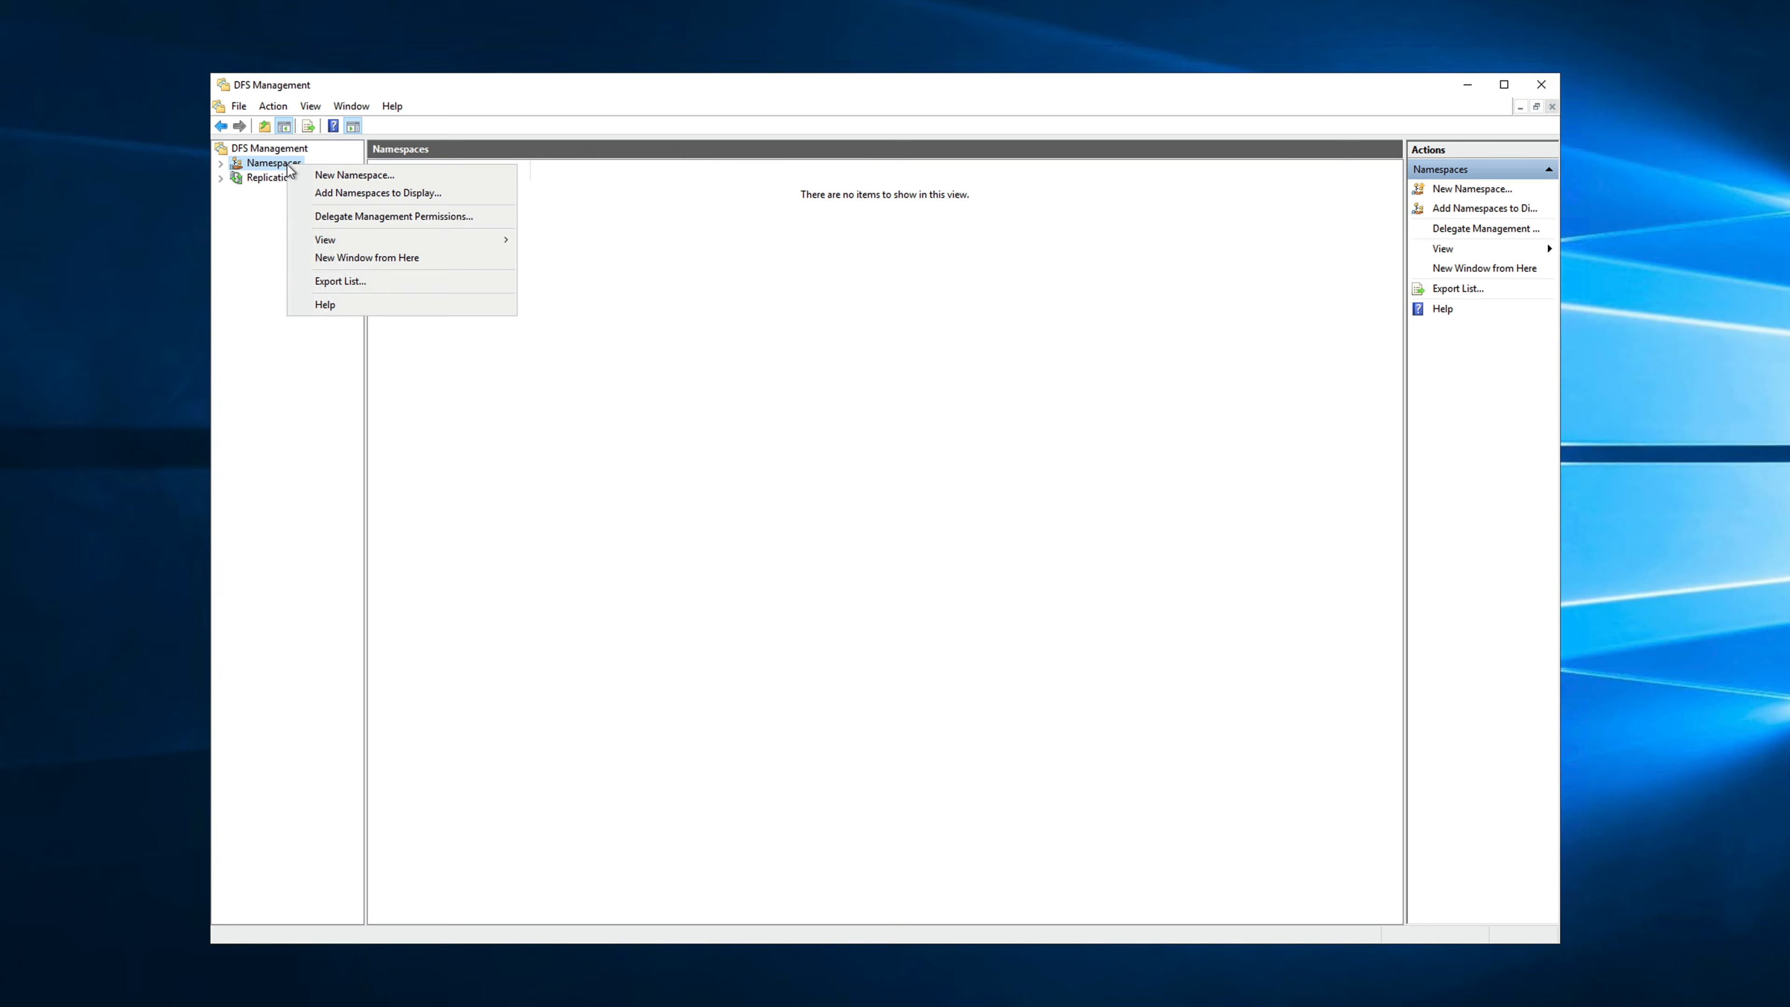
{"action": "left_click", "coordinate": [323, 176]}
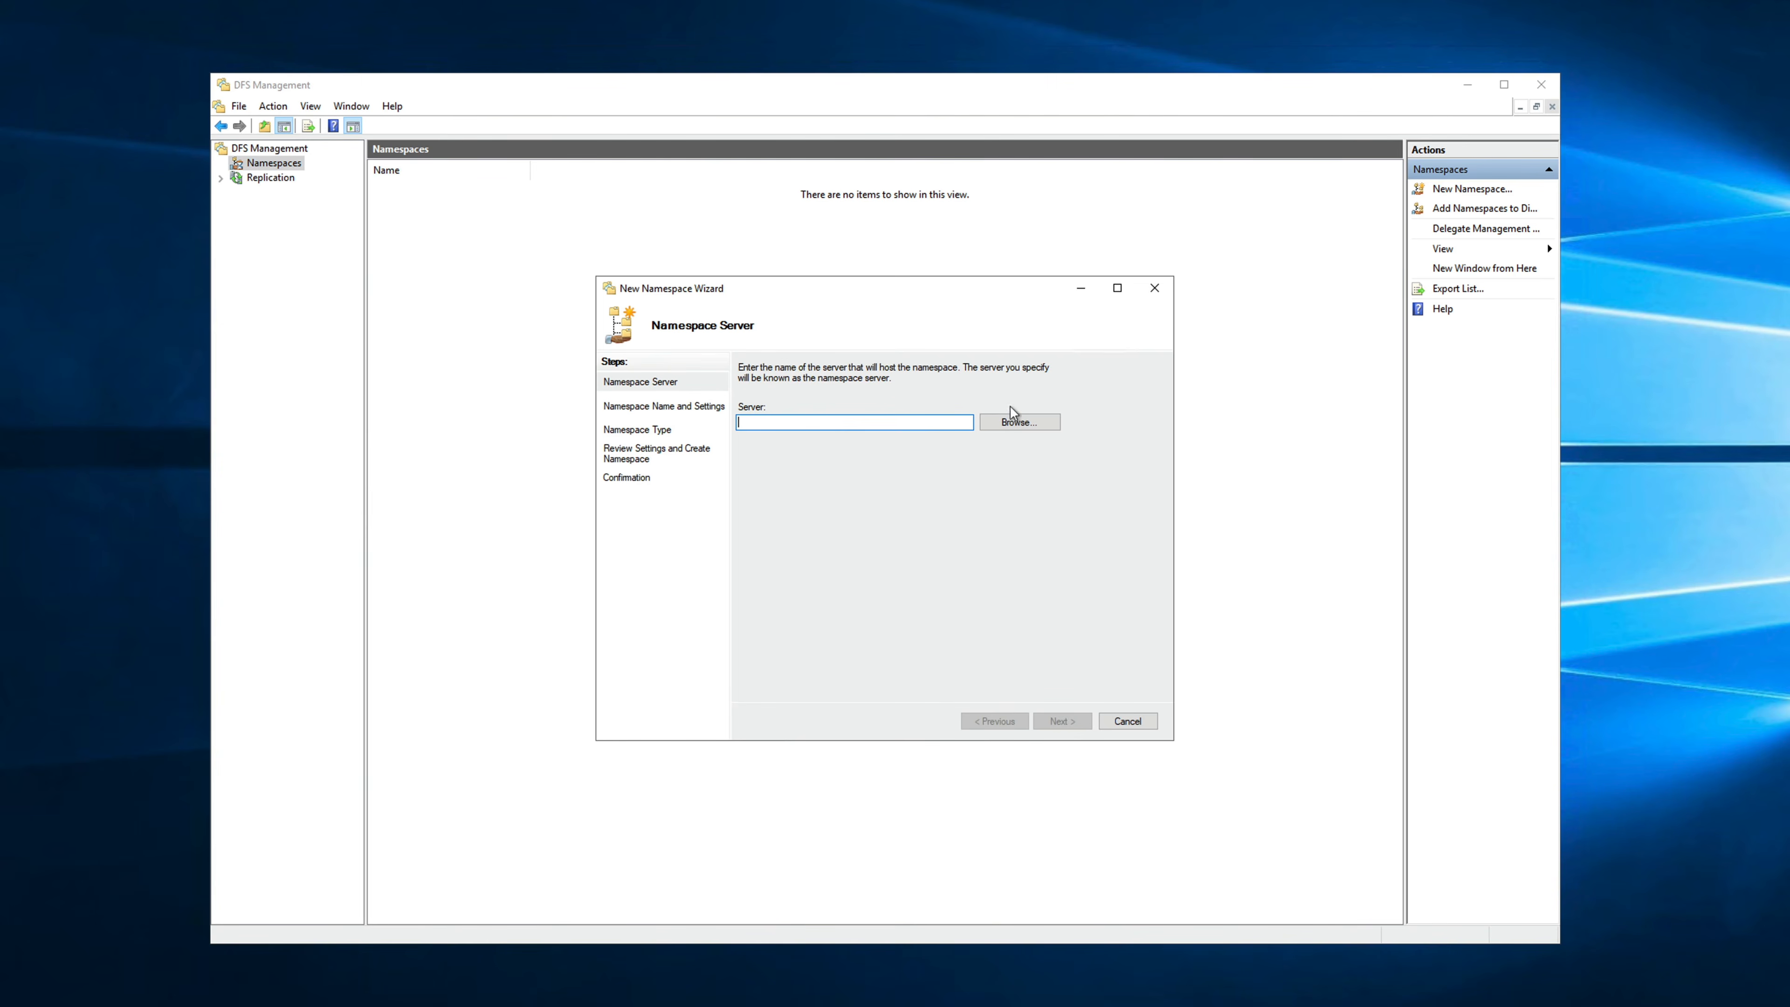
{"action": "left_click", "coordinate": [1041, 424]}
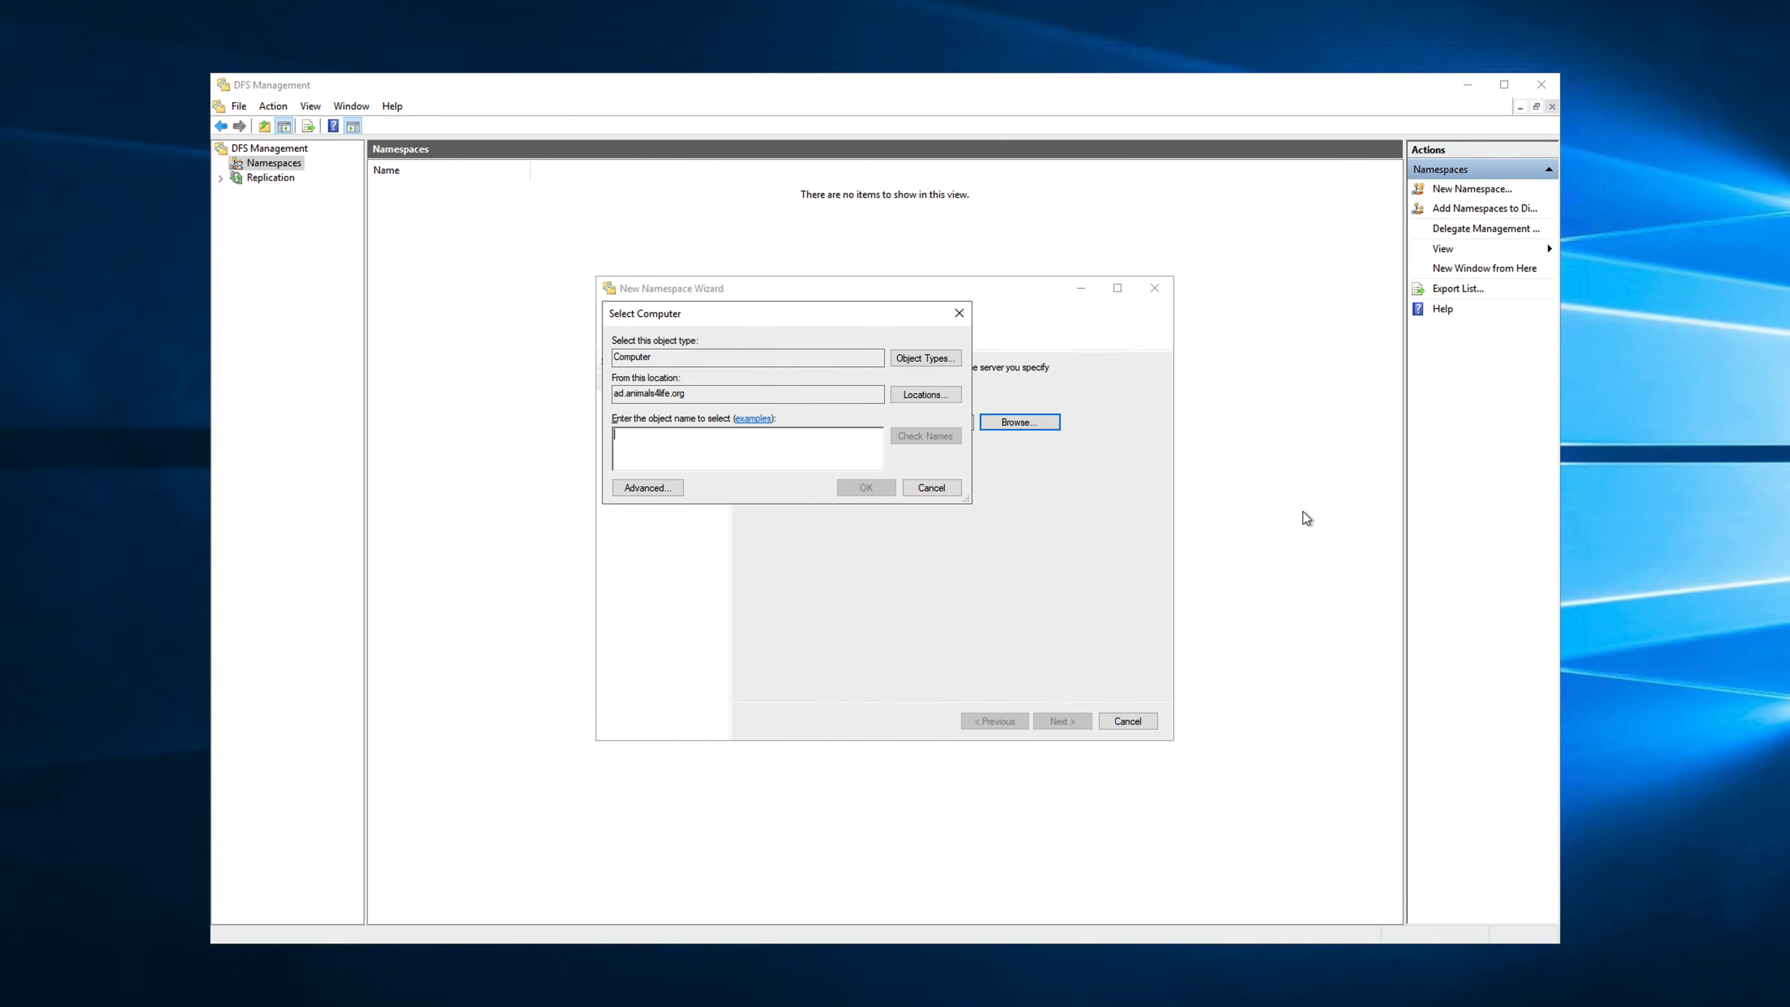
{"action": "type", "text": "DC"}
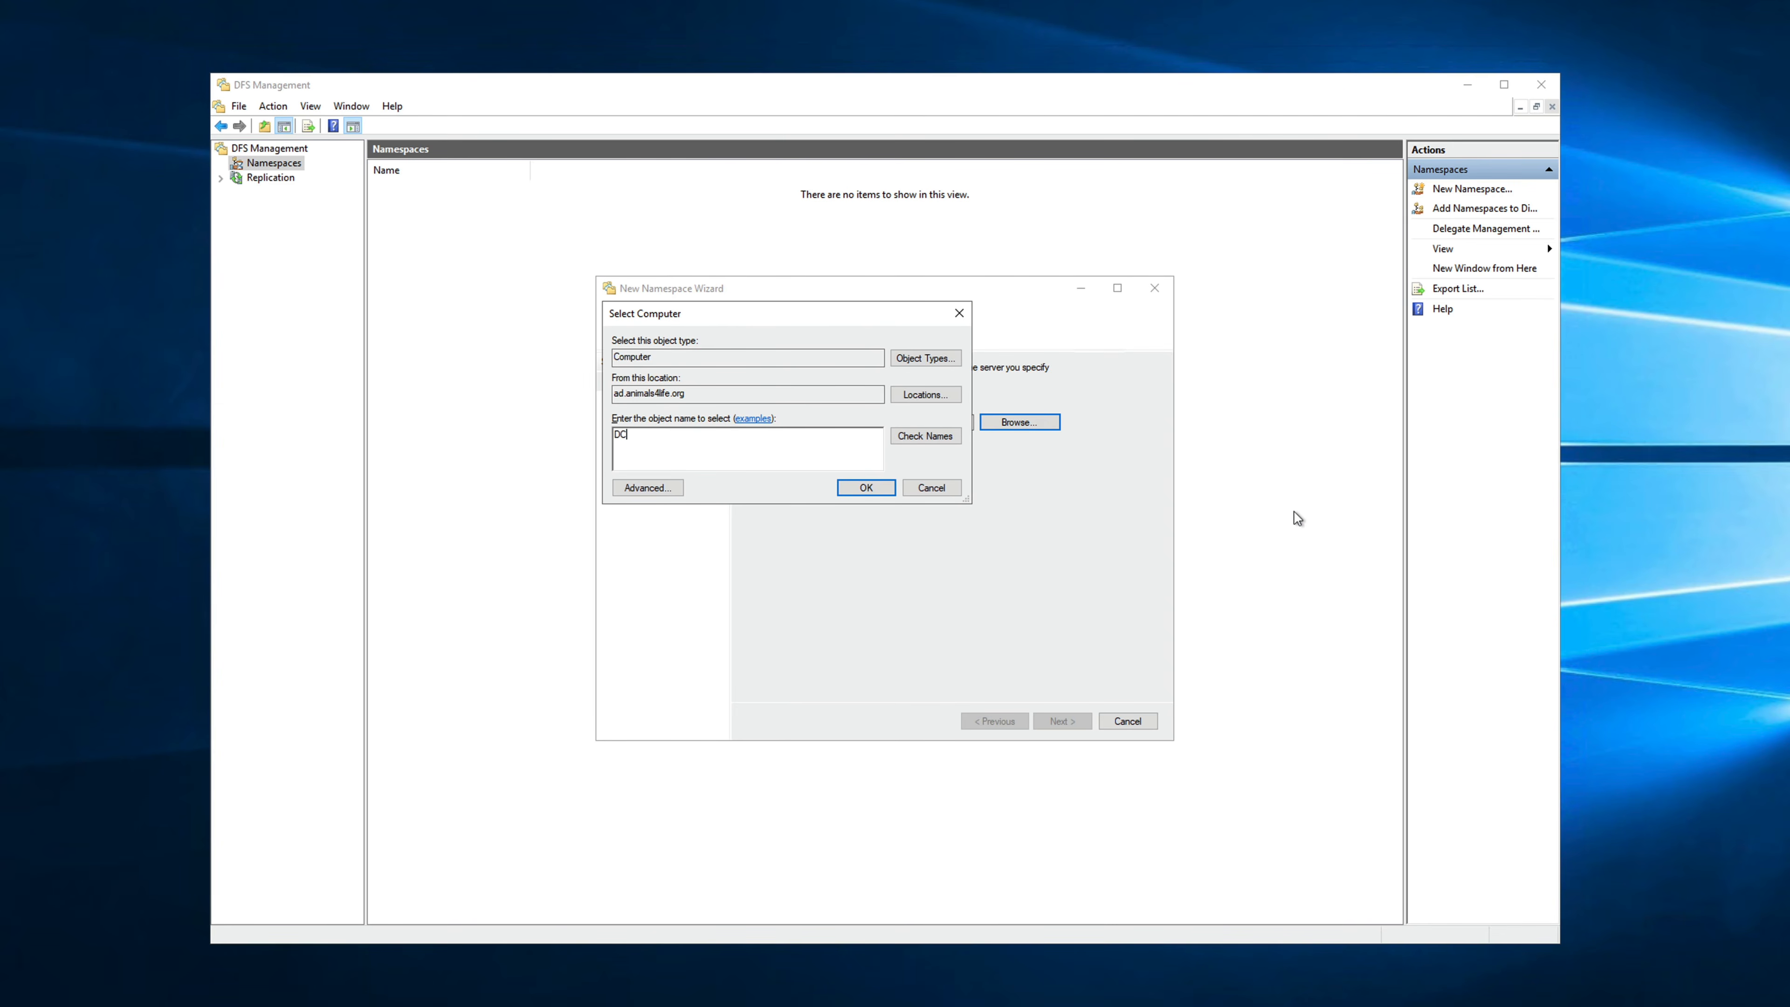
{"action": "type", "text": "1"}
{"action": "left_click", "coordinate": [941, 439]}
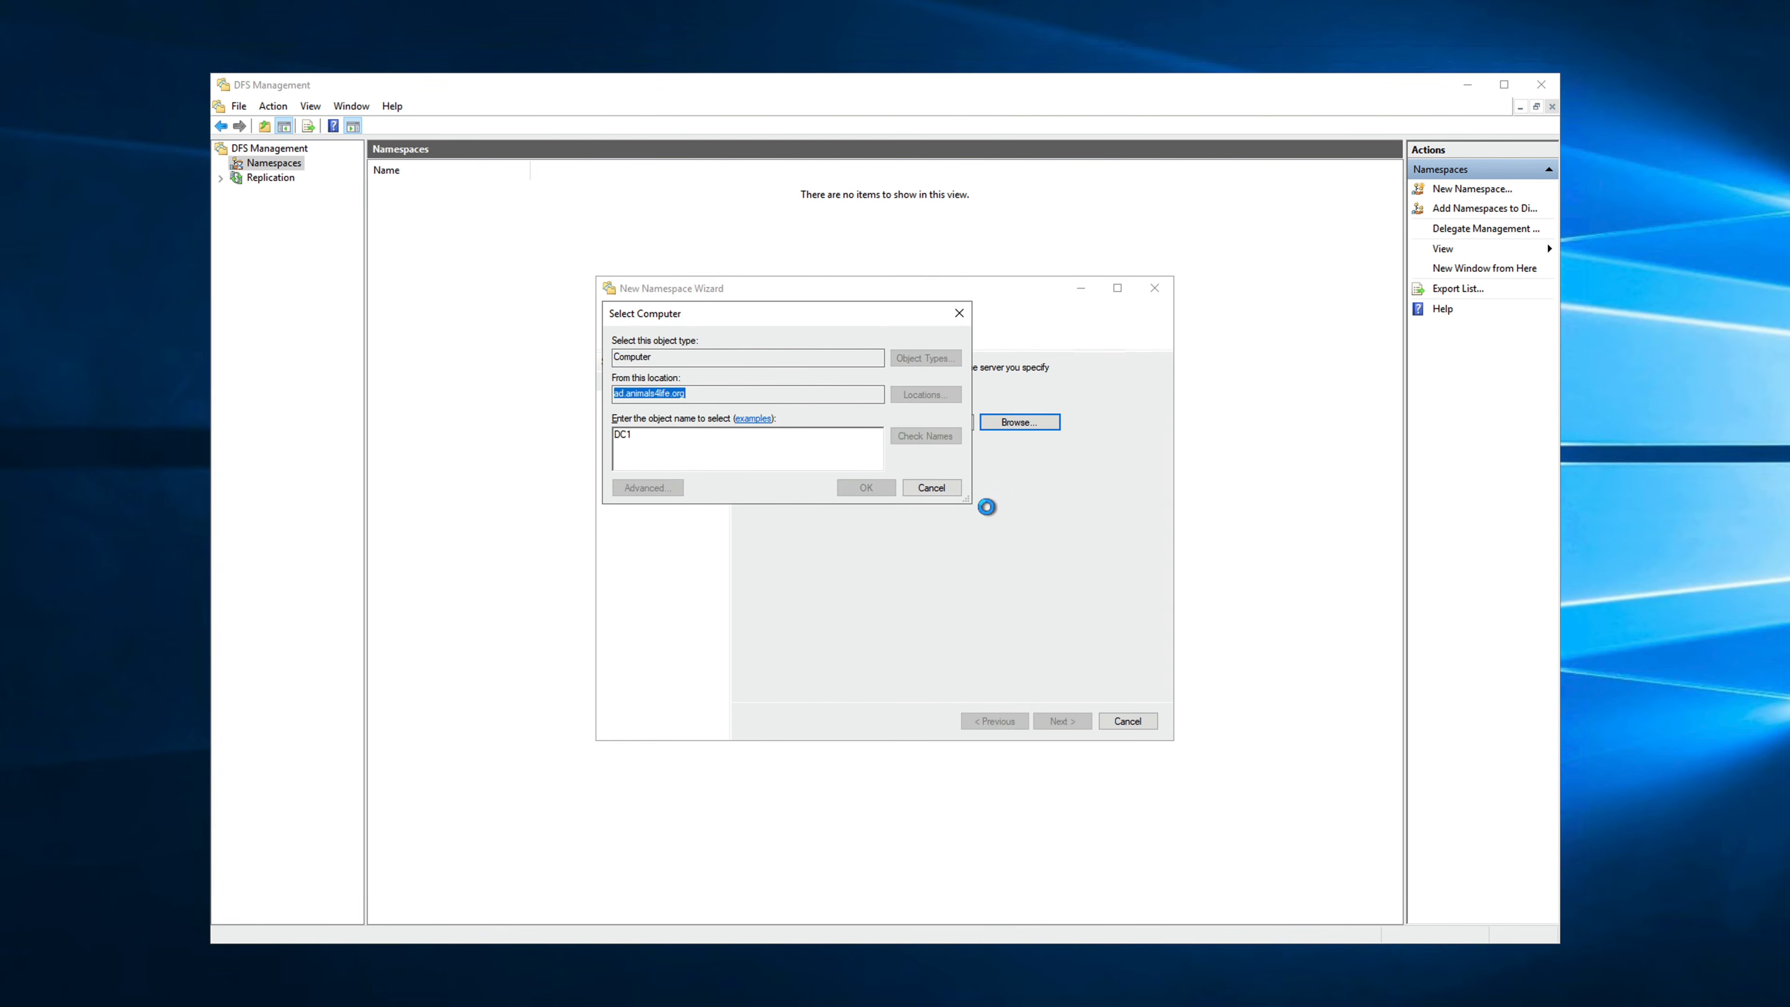
{"action": "left_click", "coordinate": [880, 491]}
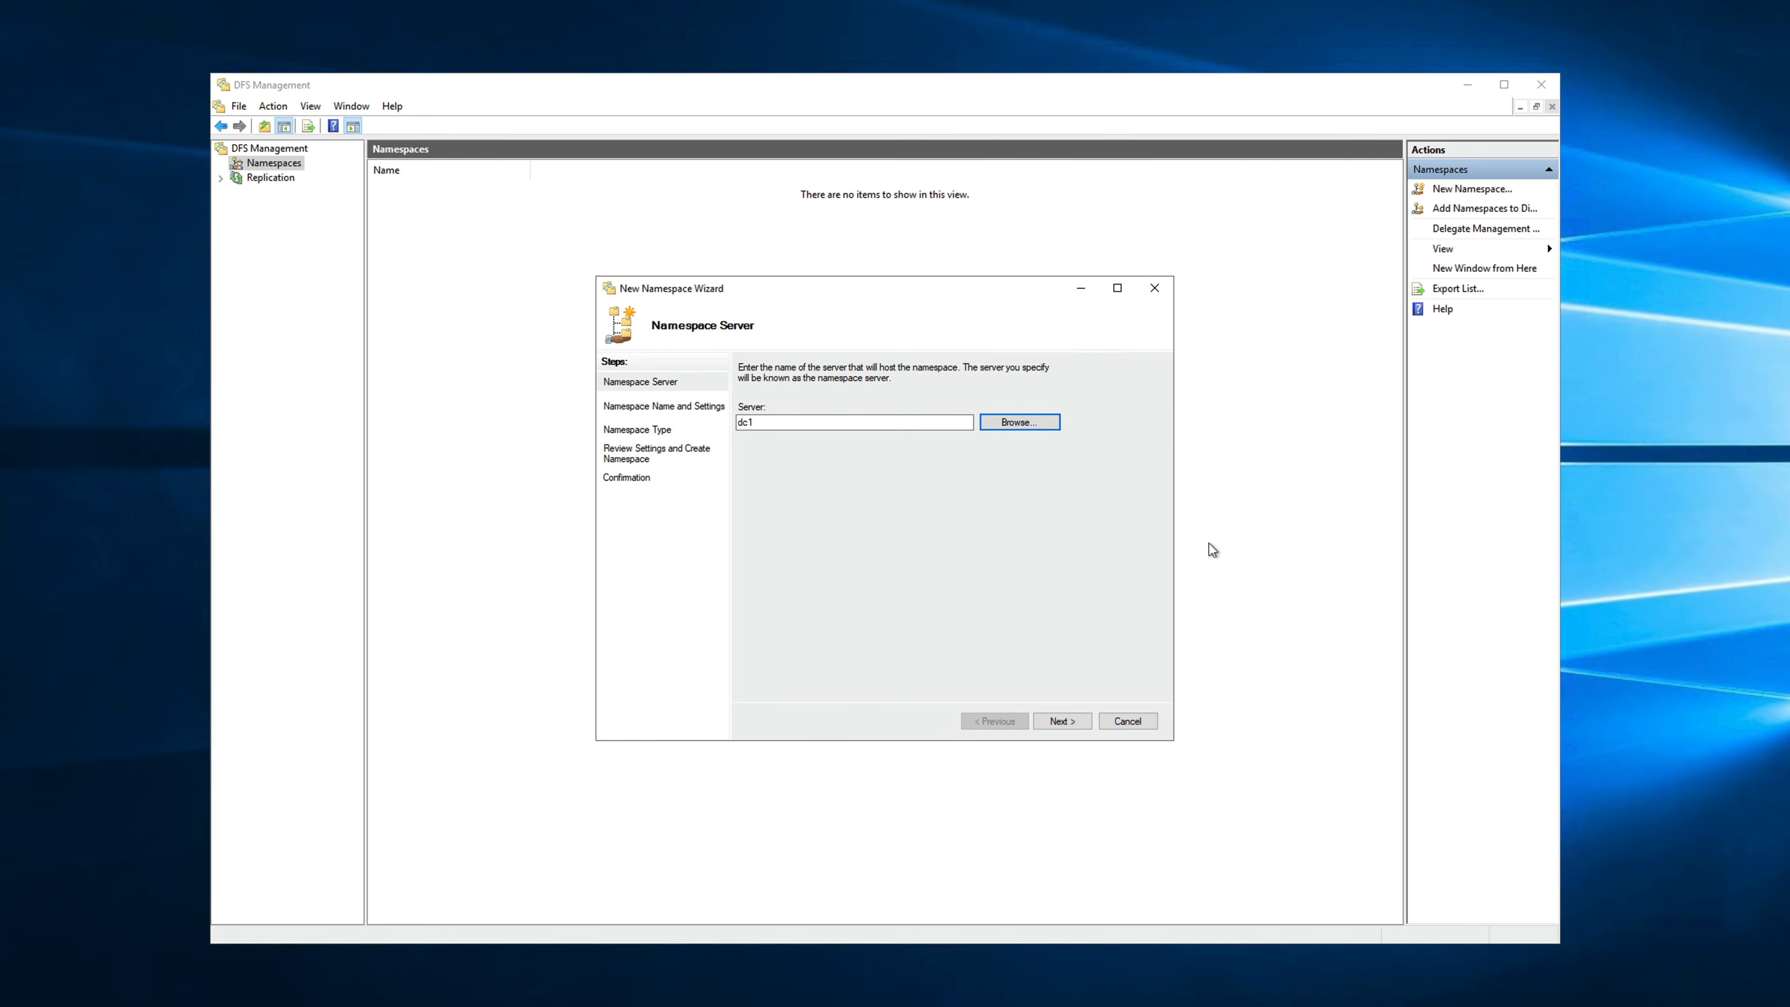
Step: Name the namespace private, keep it domain-based with Windows Server 2008 mode enabled, create it and close the wizard
{"action": "left_click", "coordinate": [1064, 720]}
{"action": "type", "text": "private"}
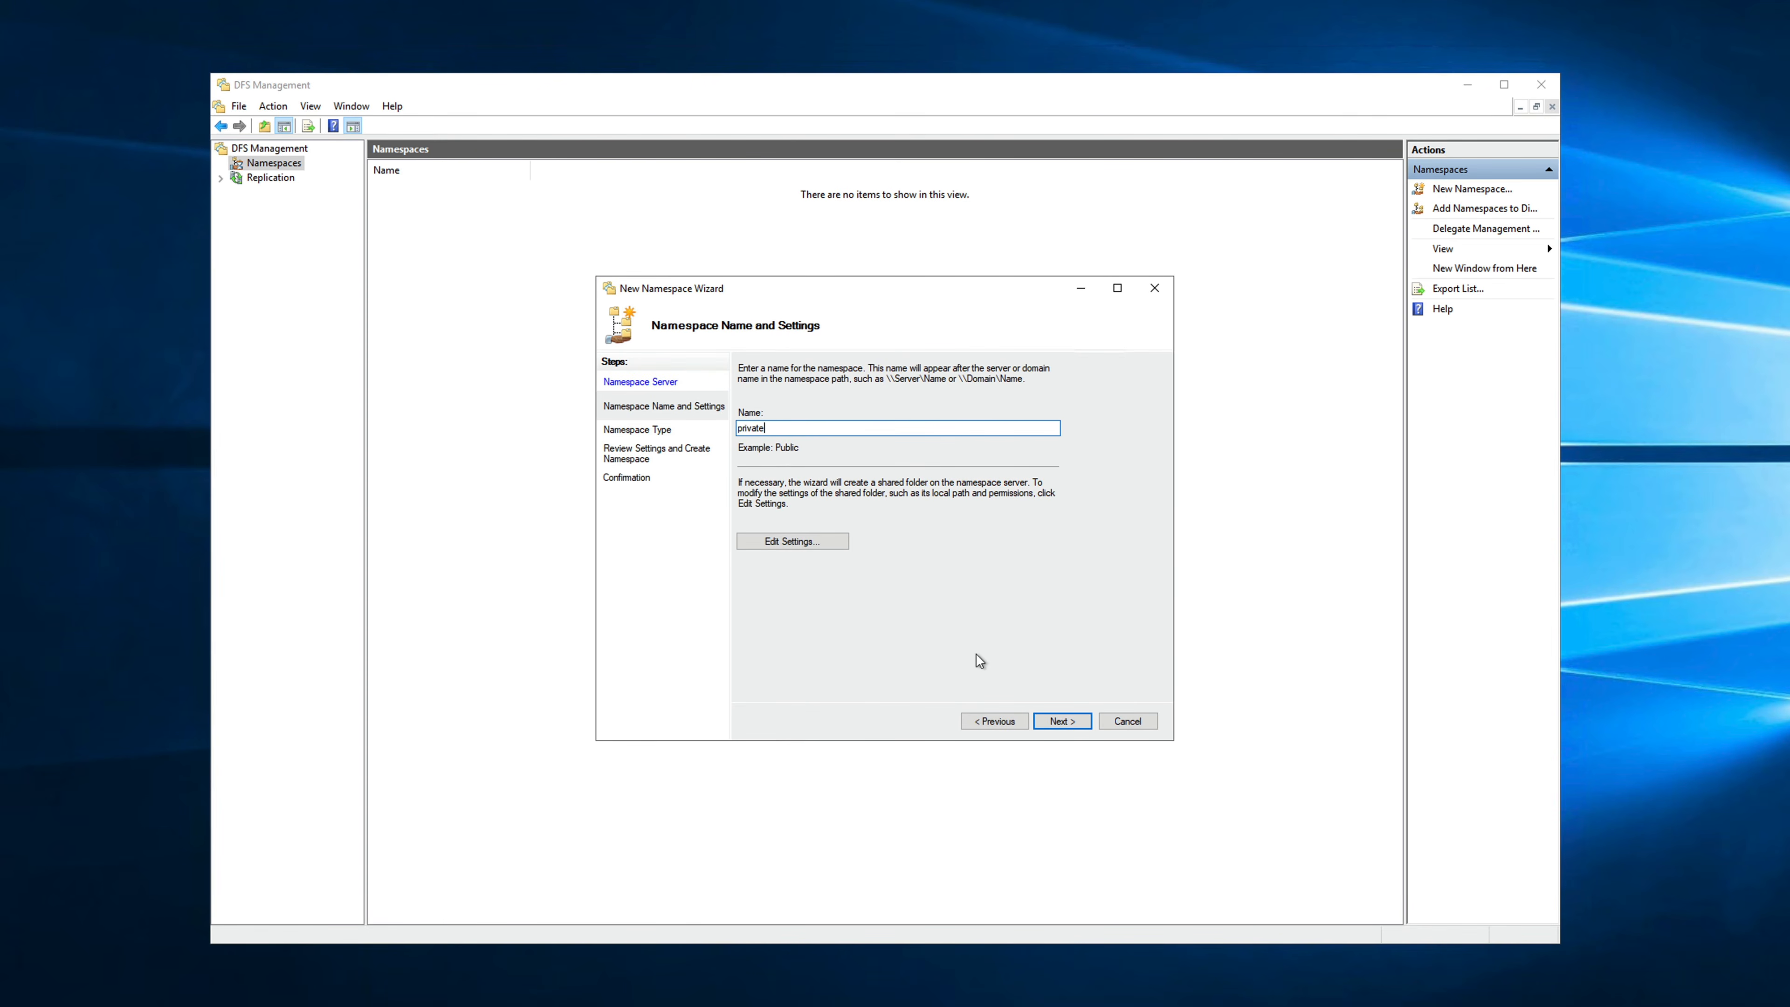
{"action": "left_click", "coordinate": [1058, 723]}
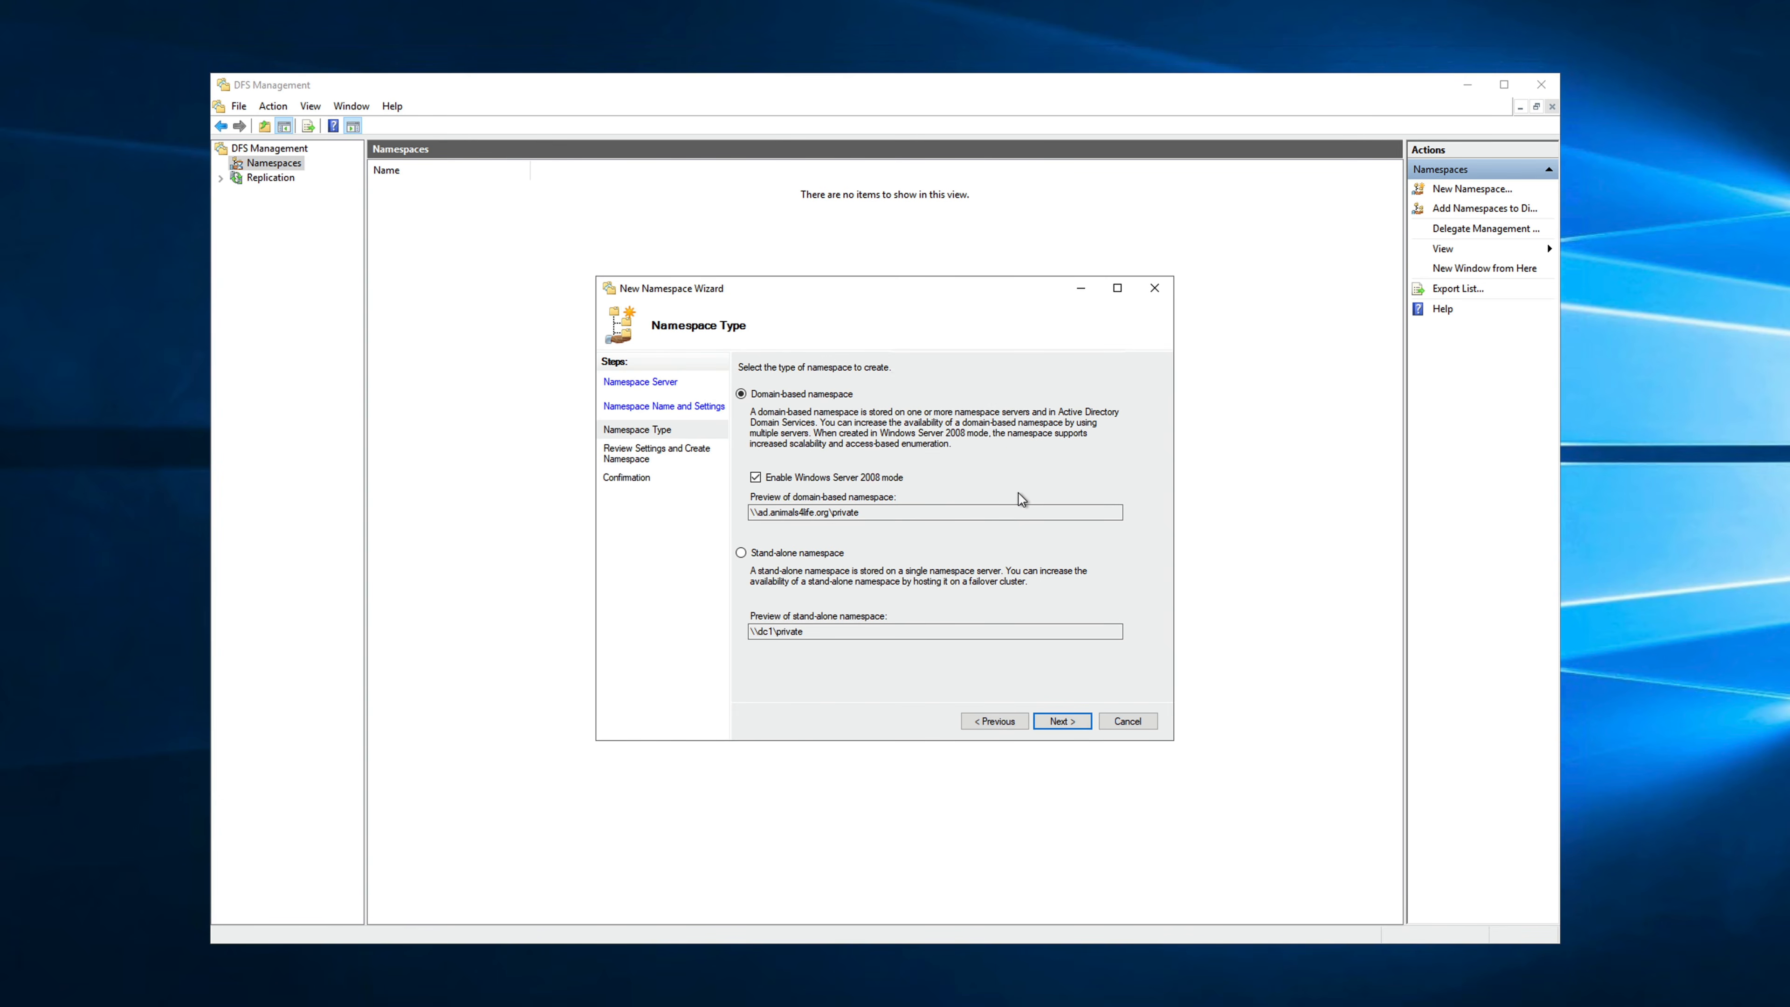
{"action": "left_click", "coordinate": [1066, 726]}
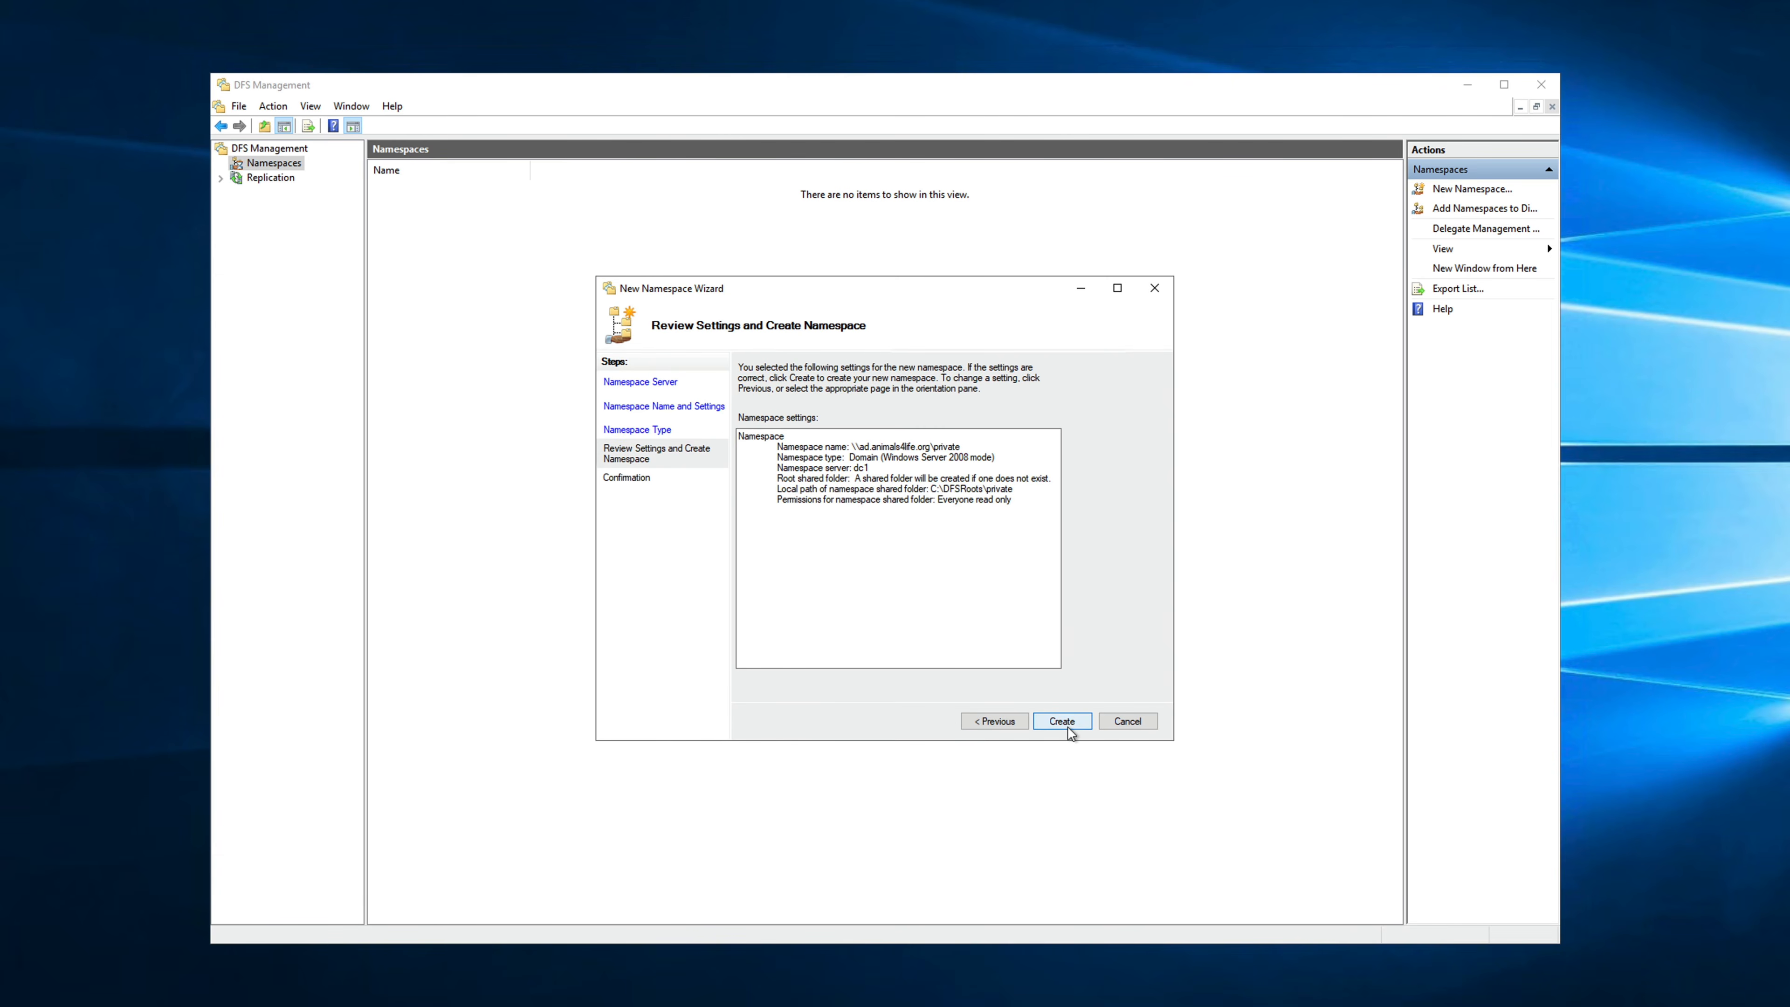
{"action": "left_click", "coordinate": [1067, 721]}
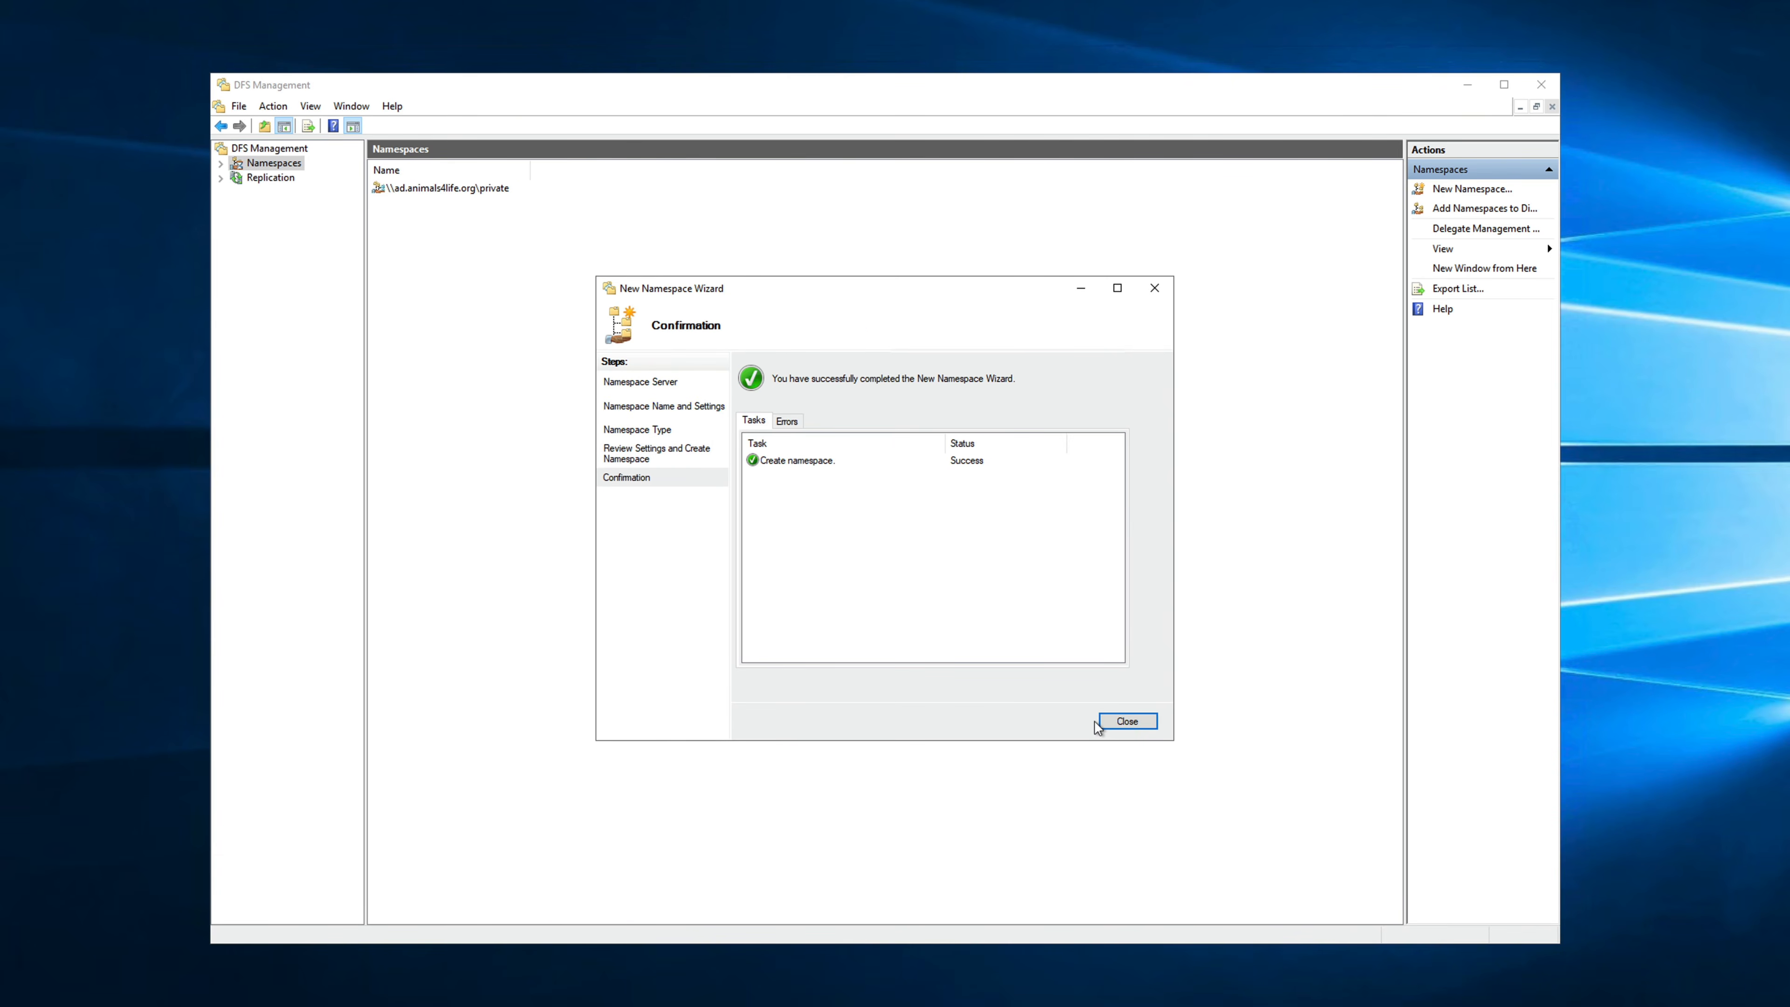
{"action": "left_click", "coordinate": [1127, 722]}
Step: Start a new folder named a4lfiles in the private namespace and add the folder target \\fileserver\a4lfiles
{"action": "left_click", "coordinate": [222, 165]}
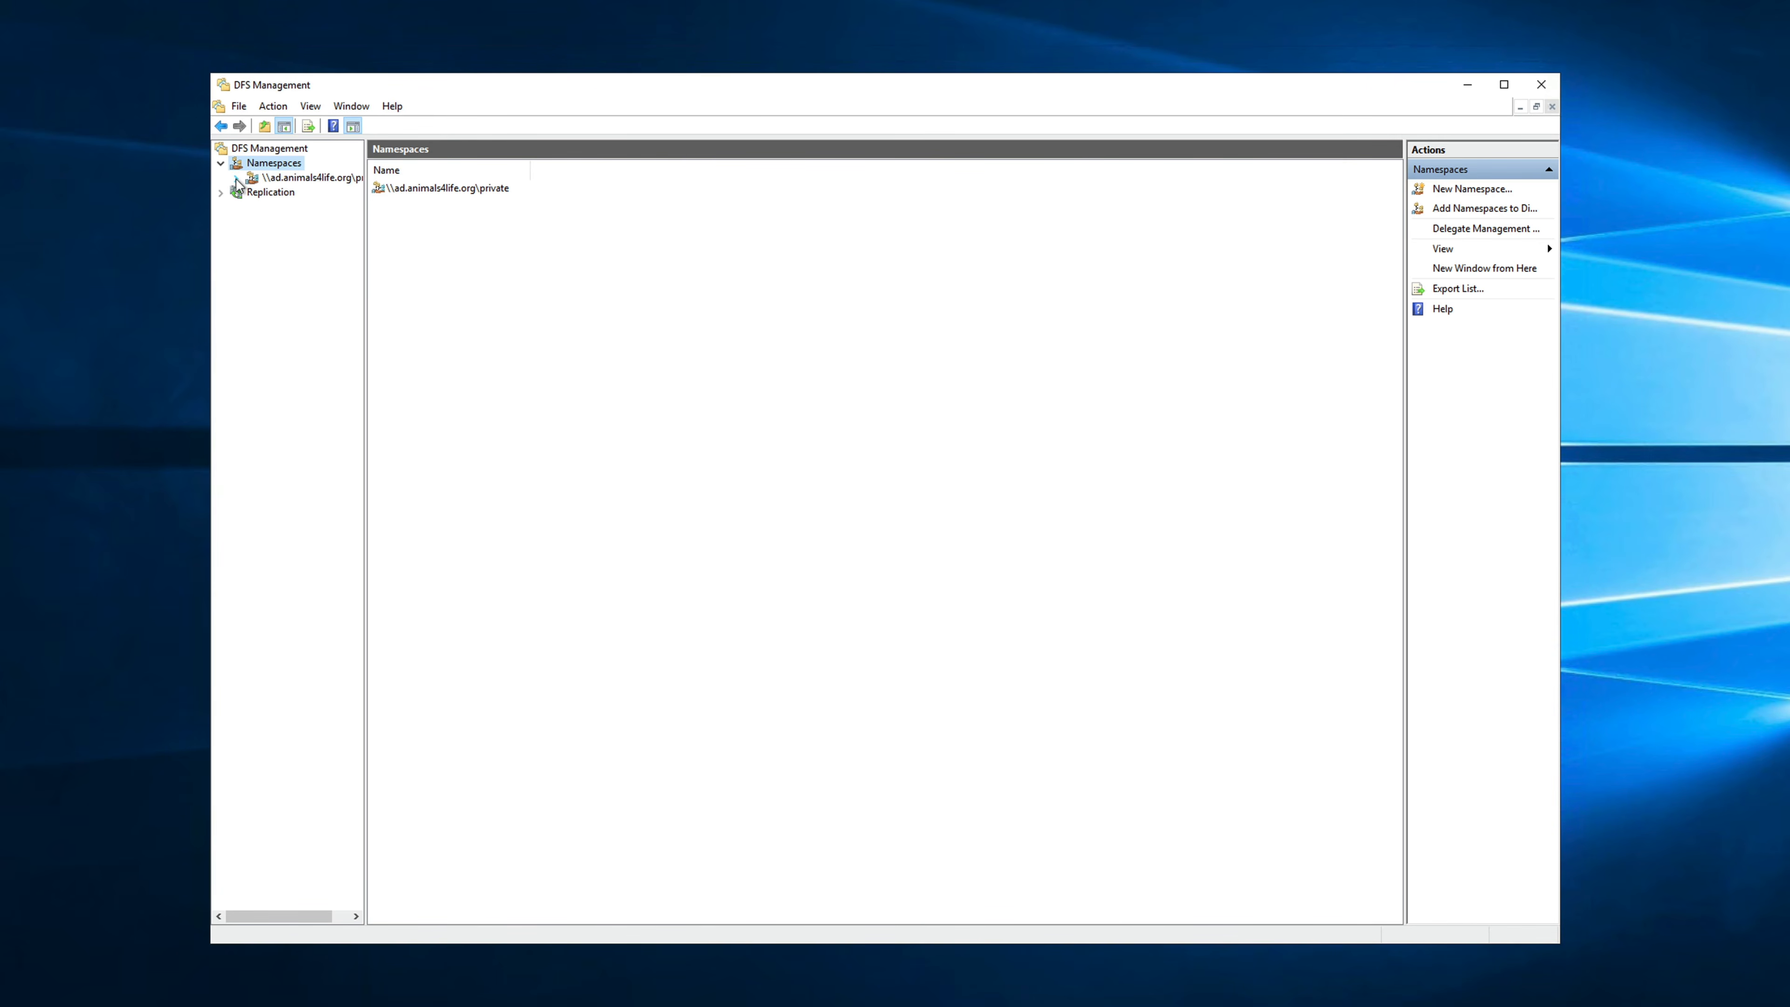
{"action": "left_click", "coordinate": [282, 178]}
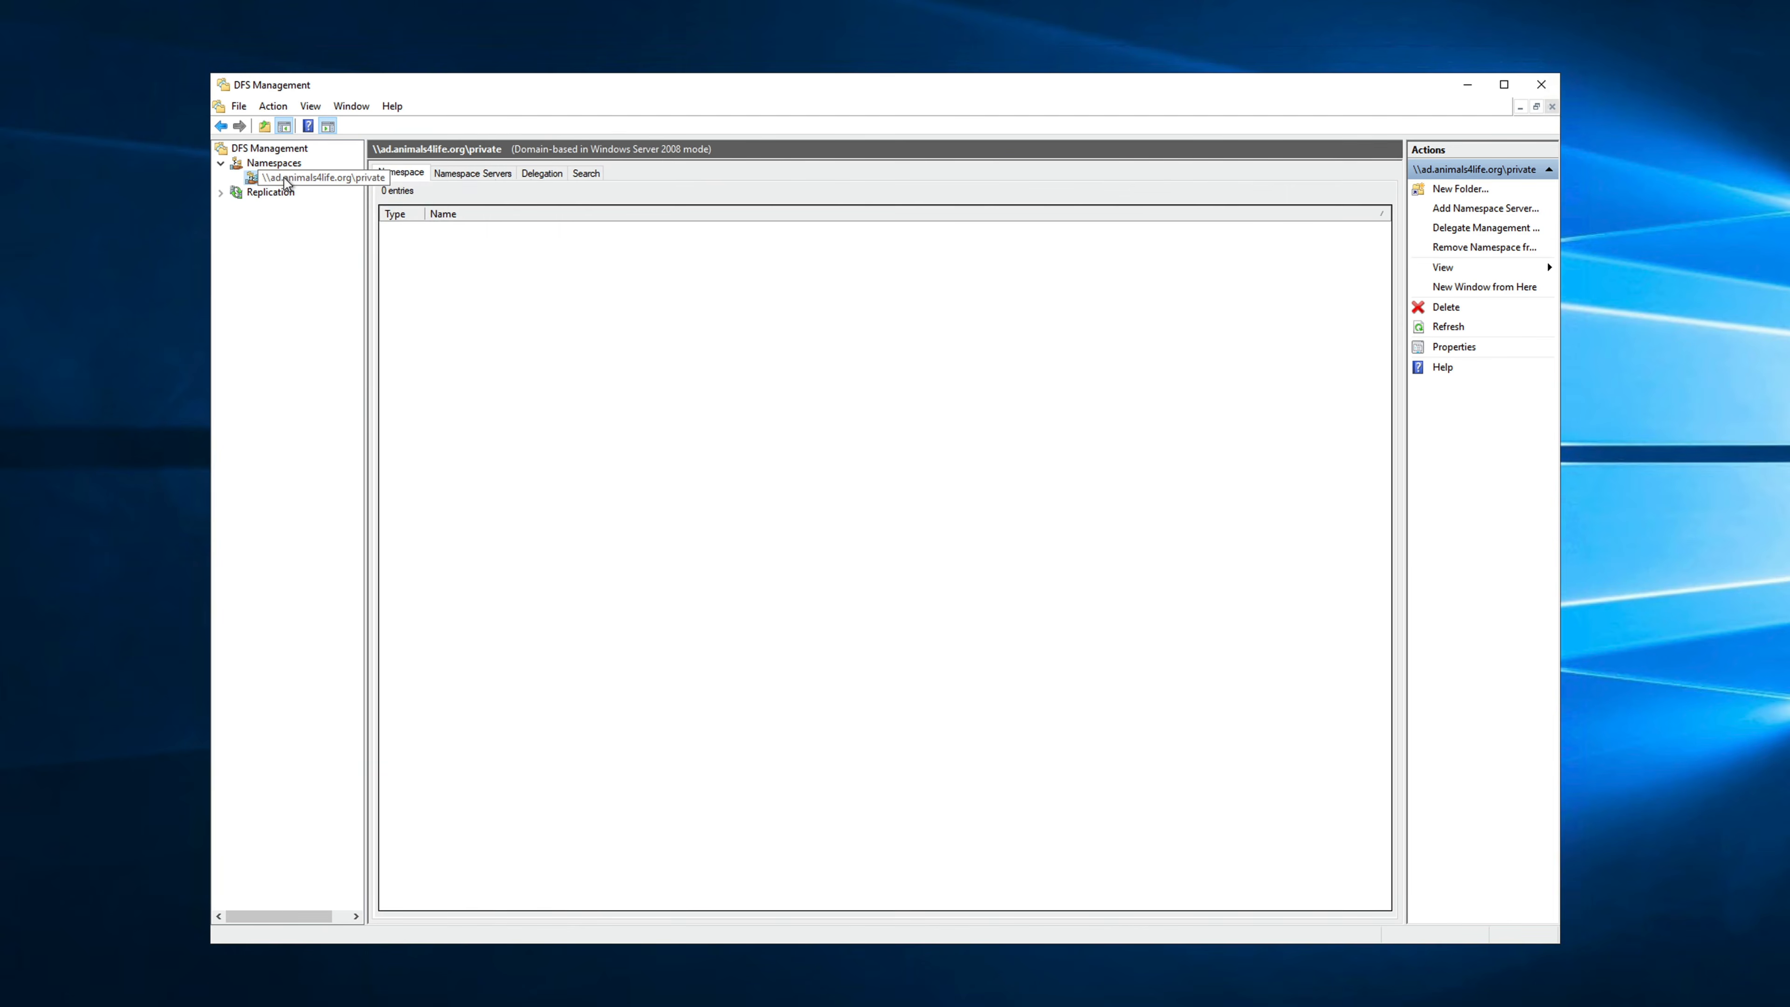
{"action": "right_click", "coordinate": [284, 178]}
{"action": "left_click", "coordinate": [322, 189]}
{"action": "type", "text": "a"}
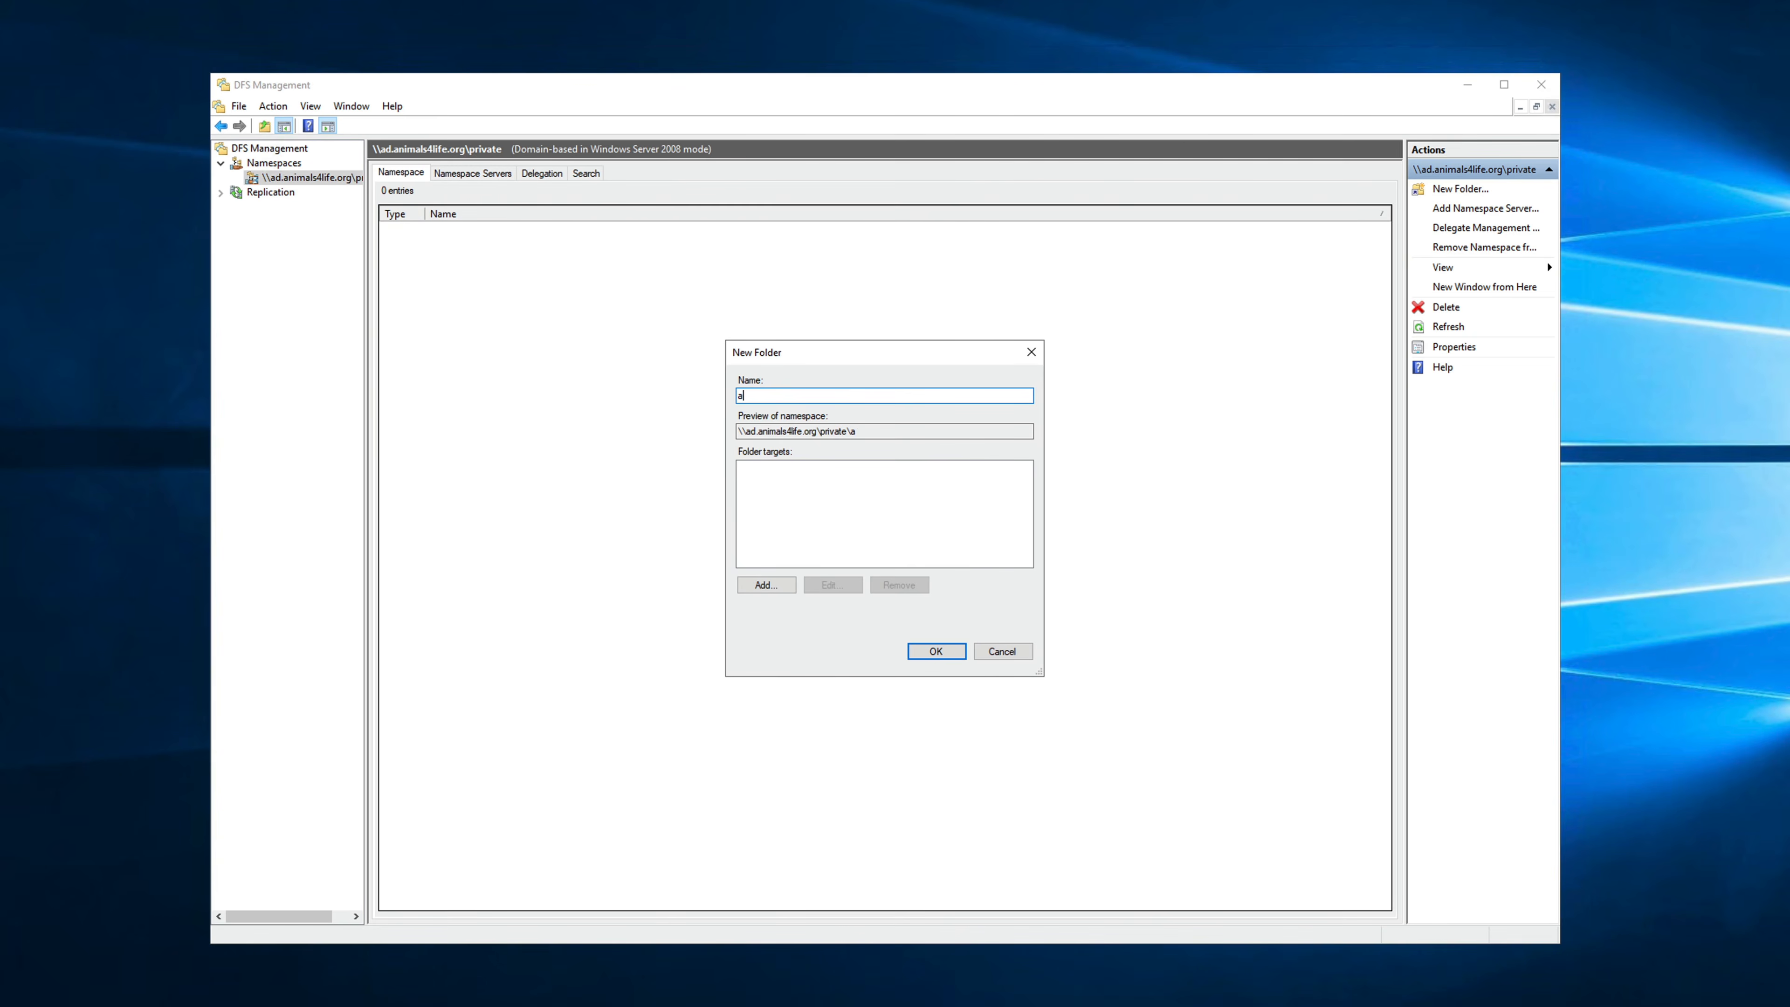
{"action": "type", "text": "4lfiles"}
{"action": "left_click", "coordinate": [765, 585]}
{"action": "type", "text": "\\\\"}
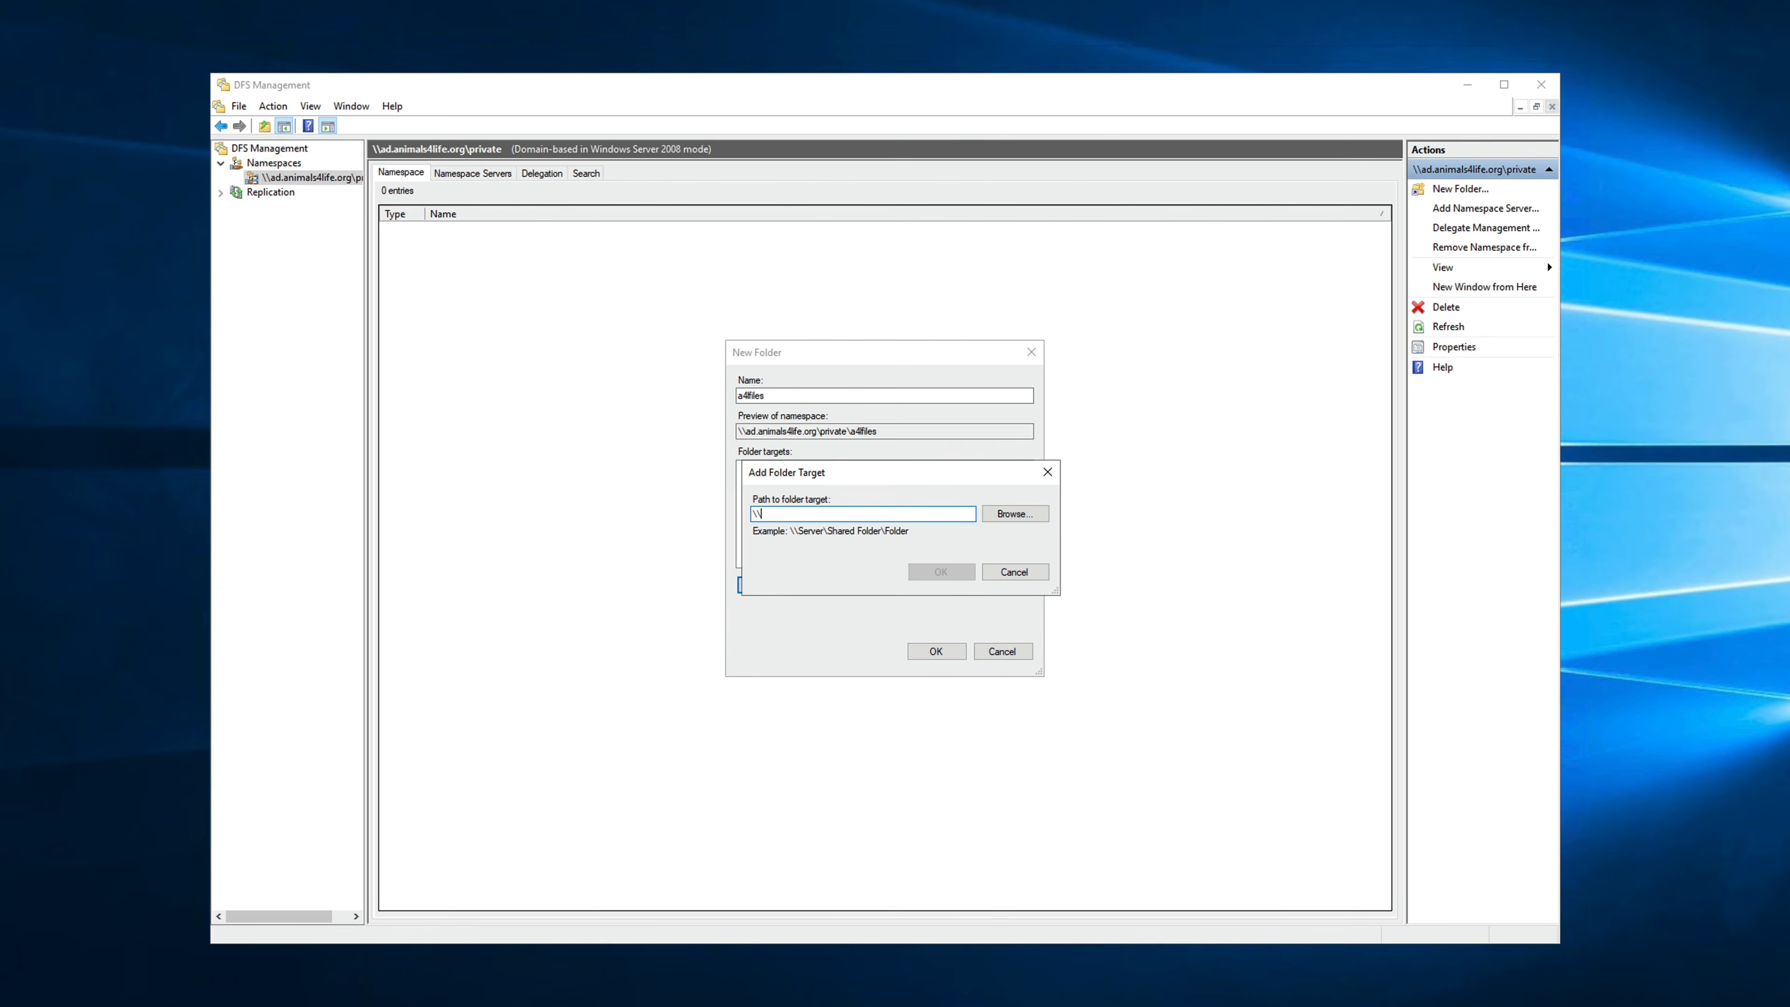
{"action": "type", "text": "fileserver\\a4files"}
{"action": "left_click", "coordinate": [946, 572]}
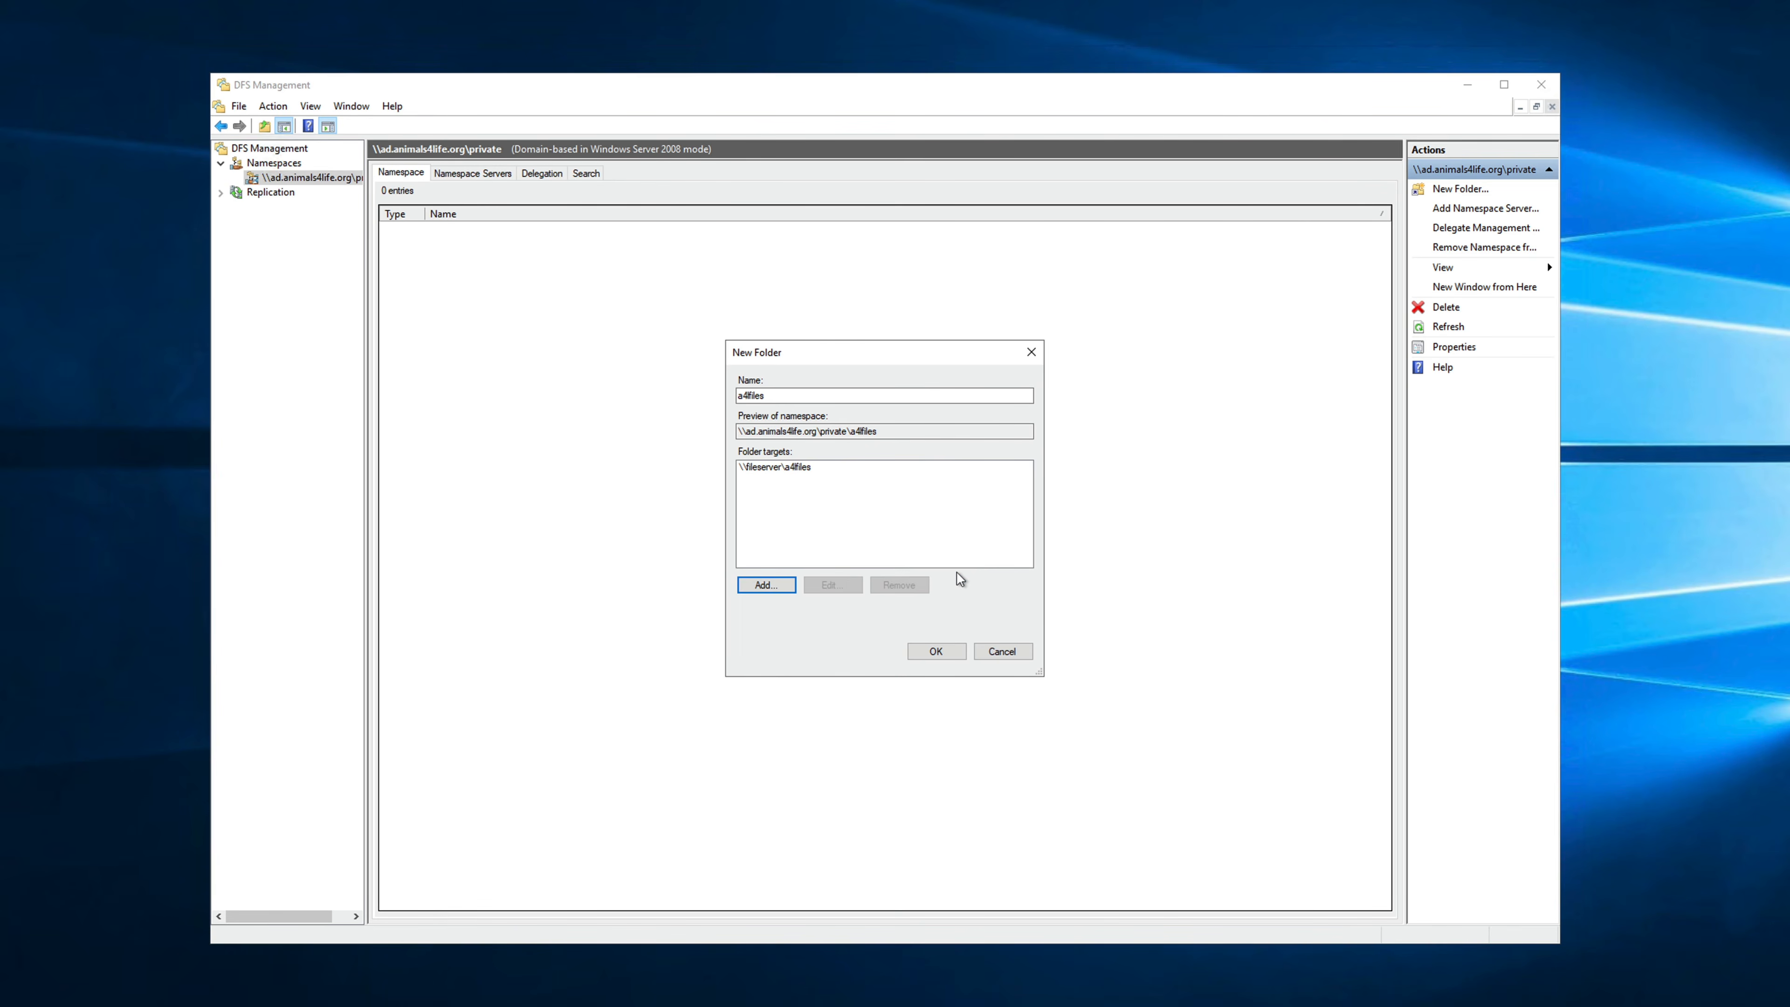
Step: Add the folder target \\amznfsxcgvmjrh5.aws.animals4life.org\share and create the folder, declining the replication group
{"action": "left_click", "coordinate": [779, 584]}
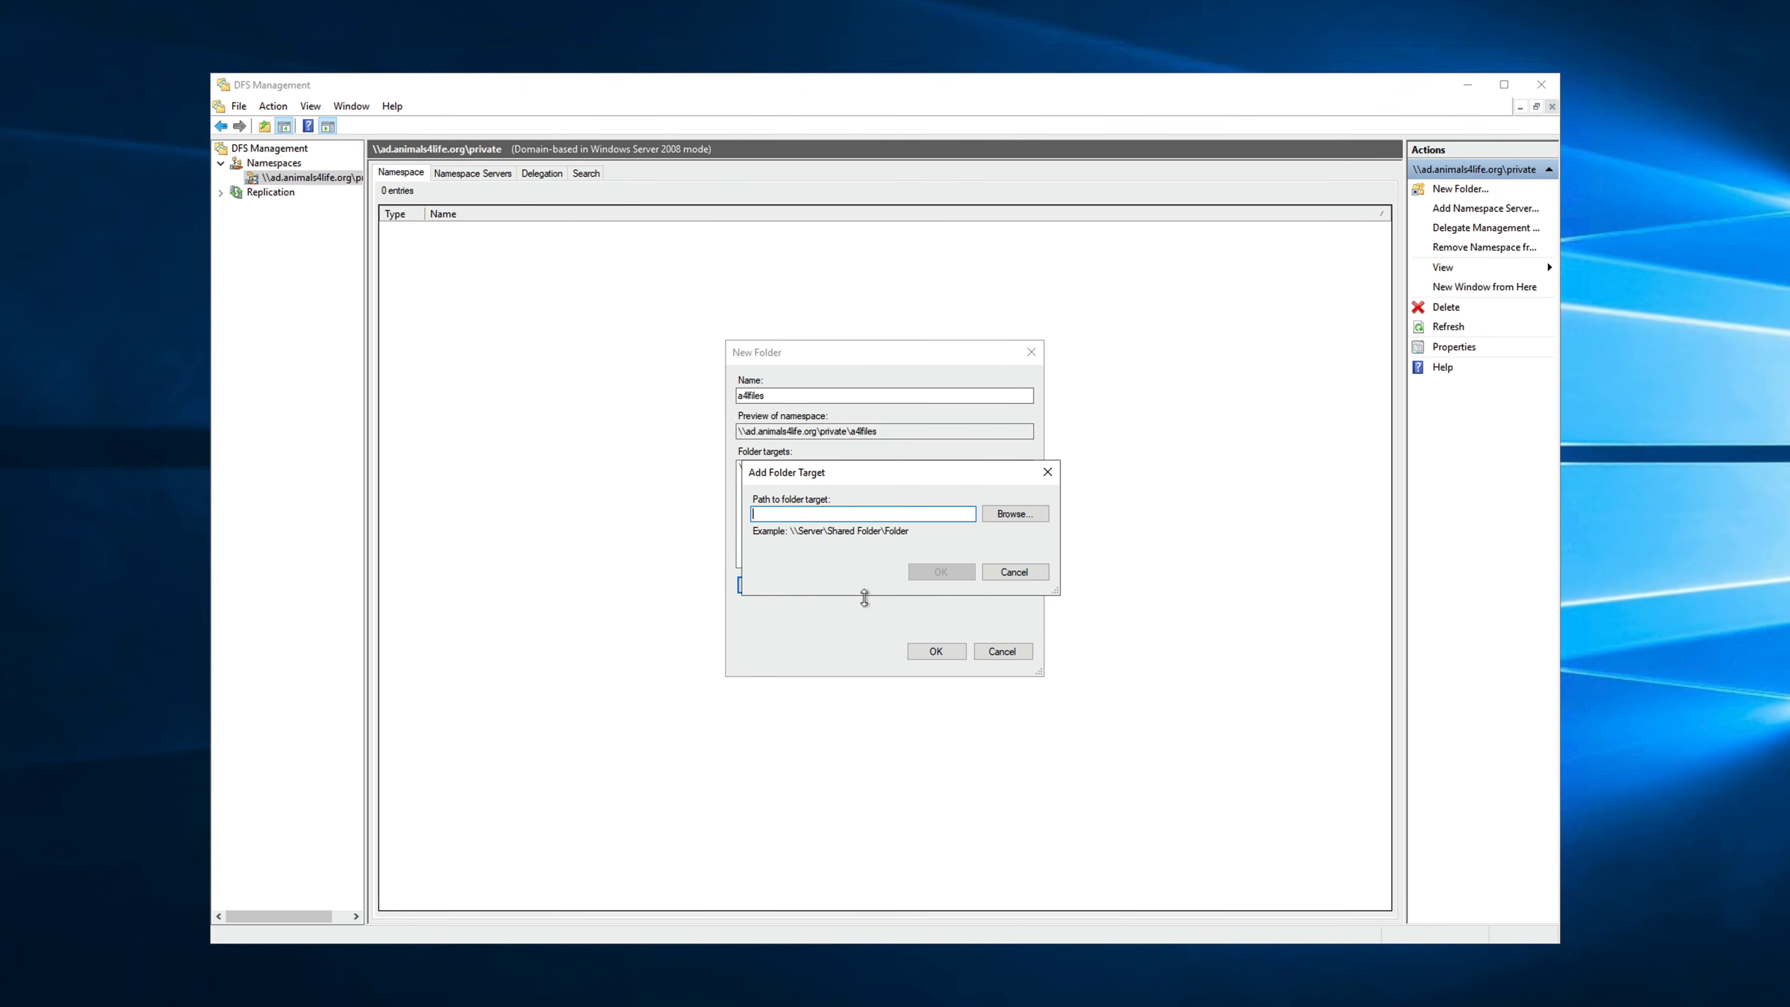
{"action": "type", "text": "\\\\"}
{"action": "type", "text": "amznfsxcgvmjrh5.aws.animals4life.org"}
{"action": "type", "text": "\\sha"}
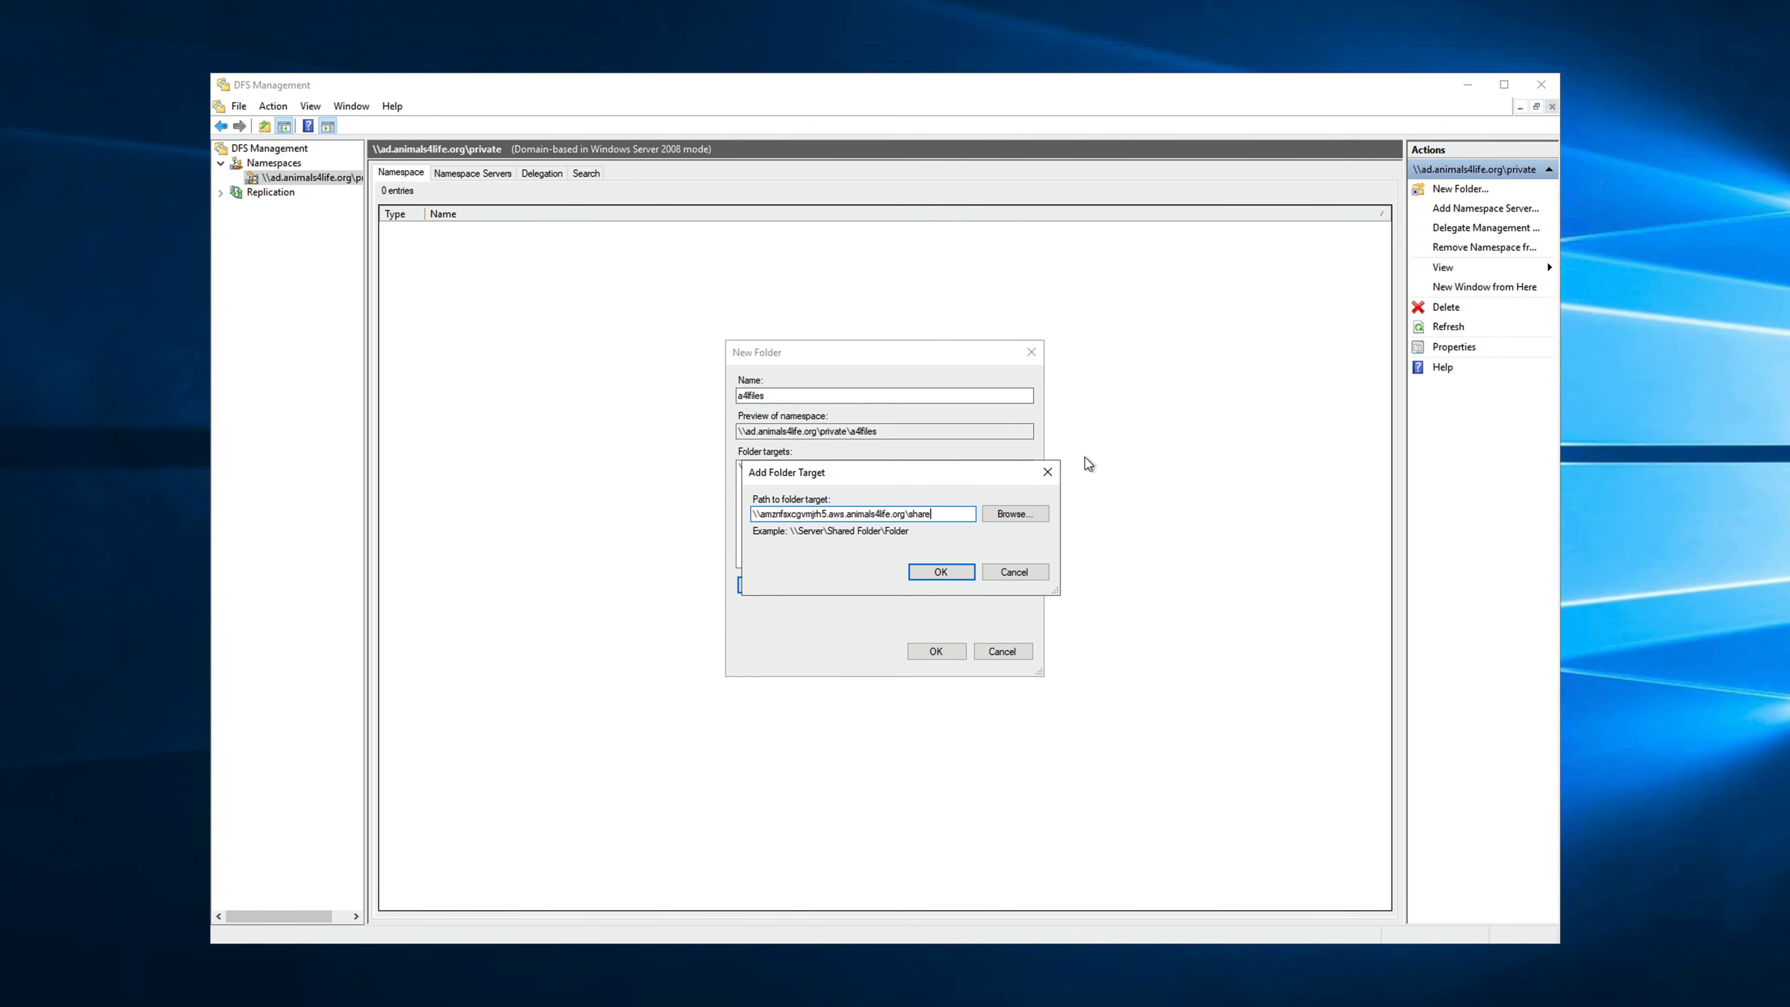
{"action": "left_click", "coordinate": [944, 572]}
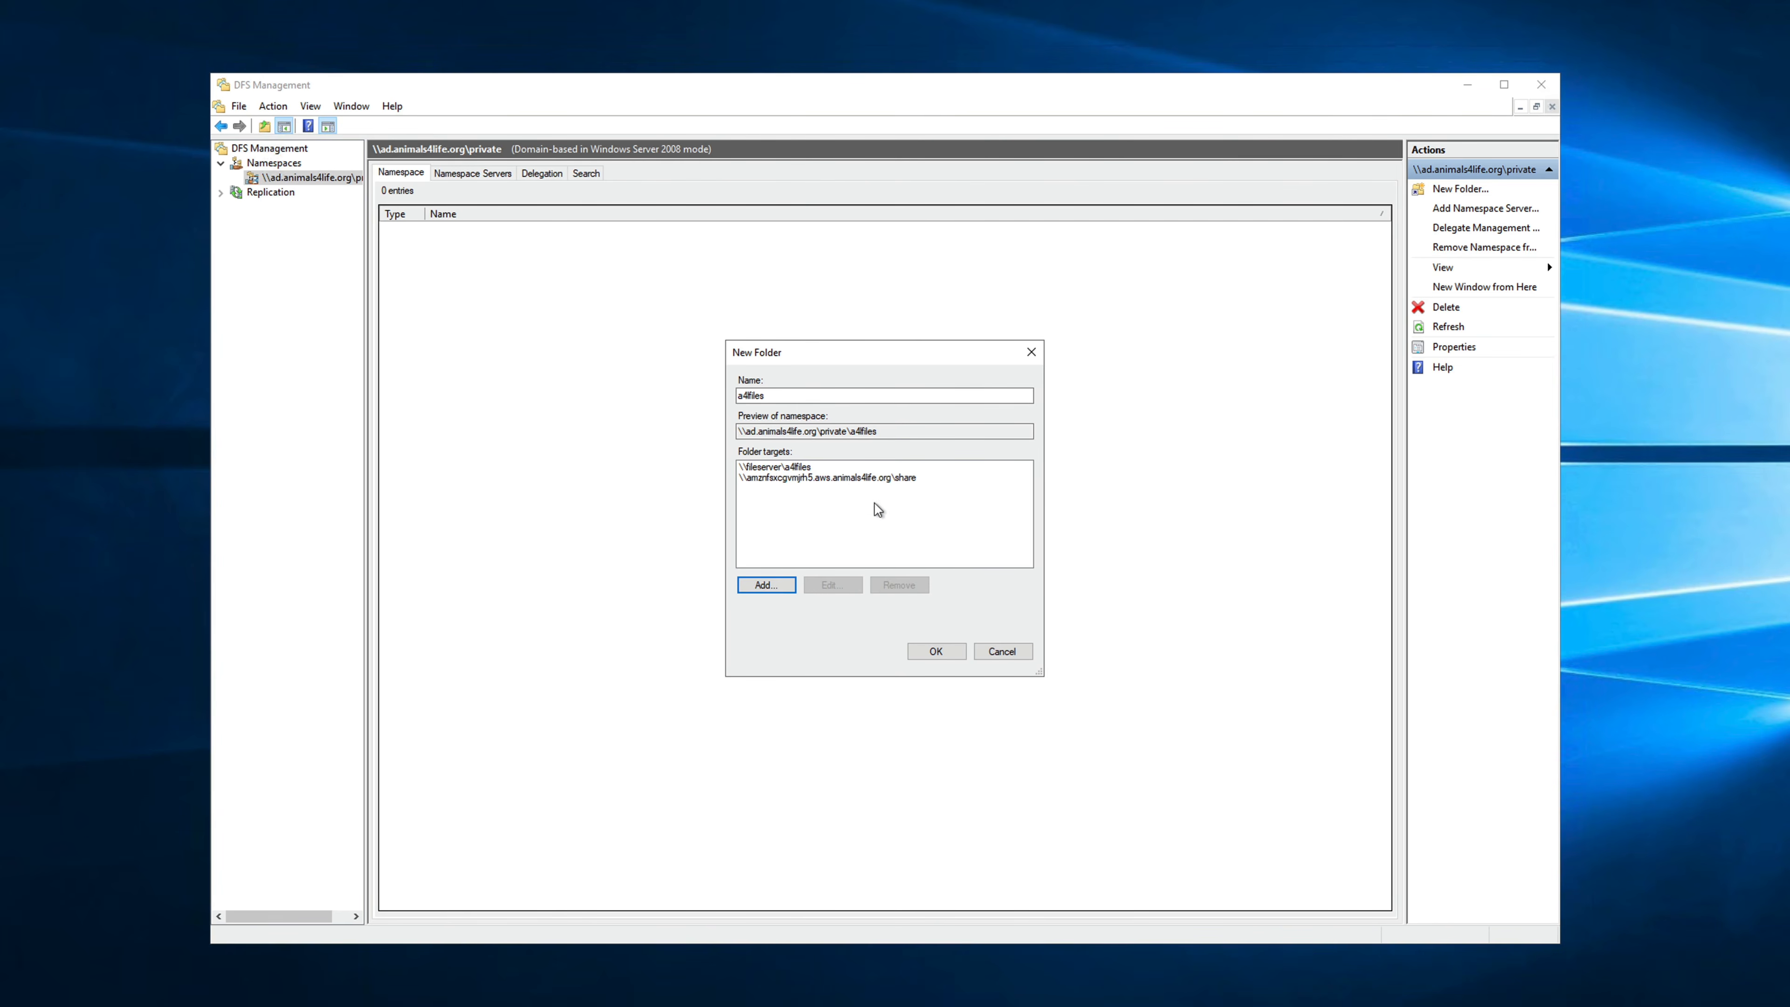
{"action": "left_click", "coordinate": [940, 650]}
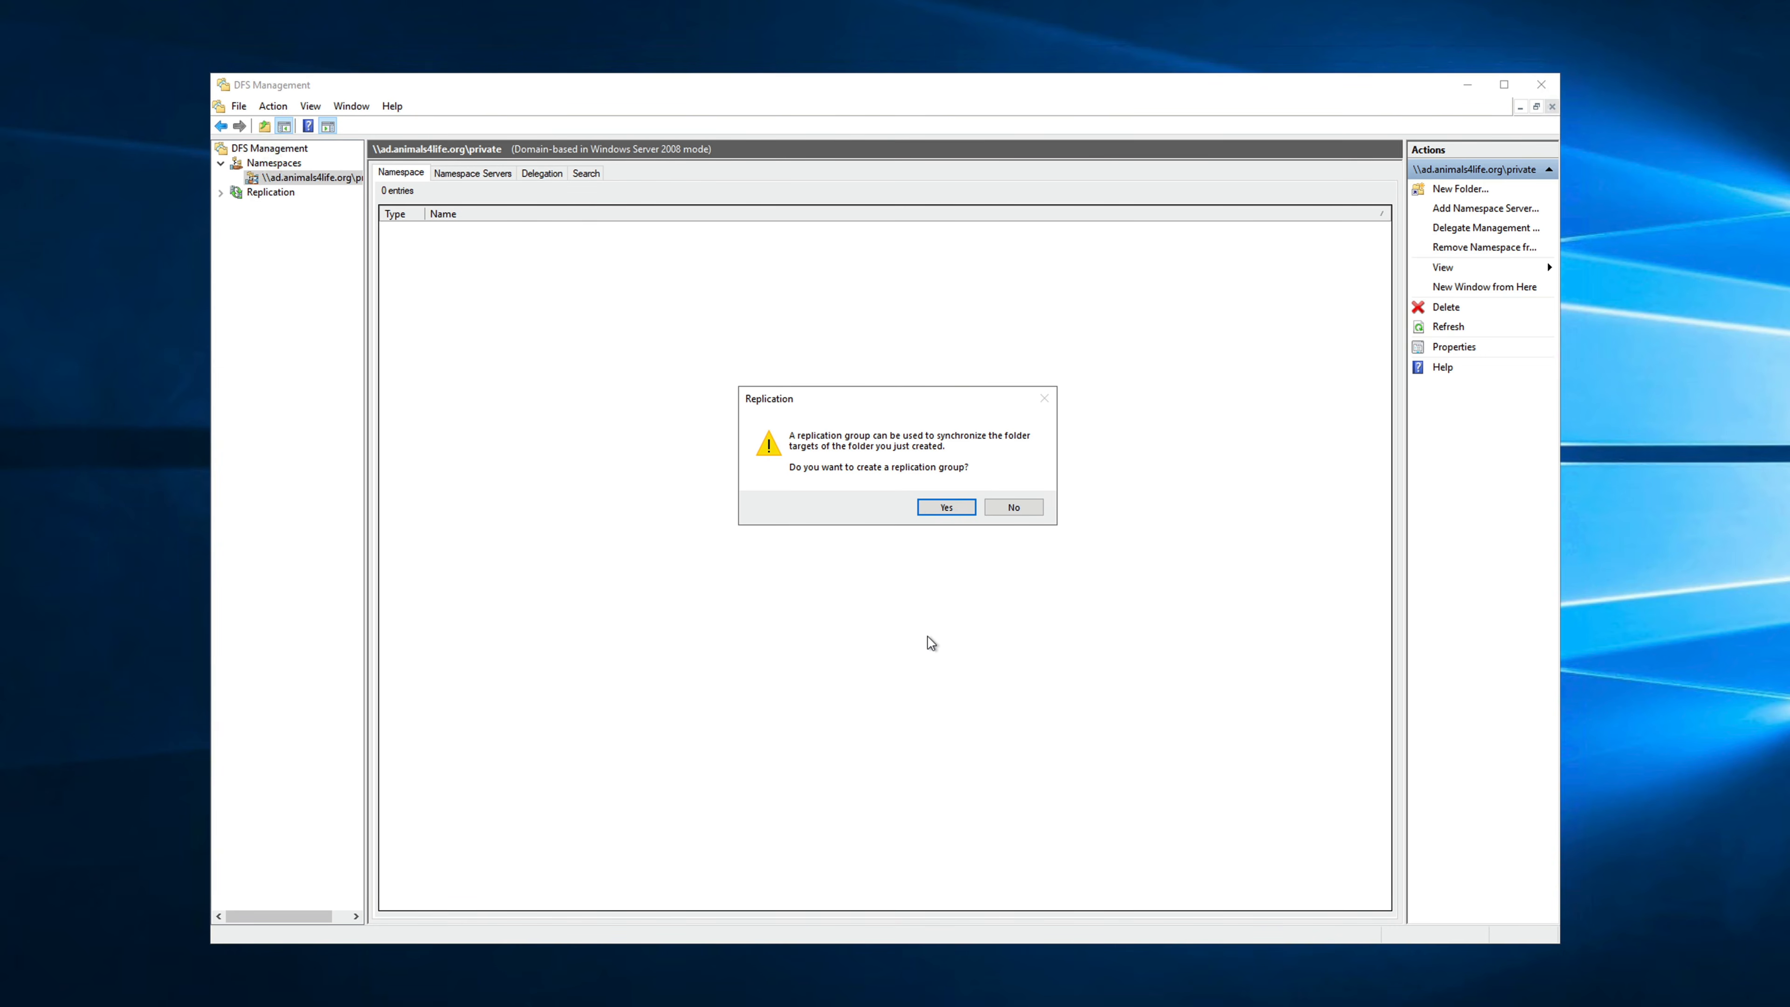
{"action": "left_click", "coordinate": [1007, 513]}
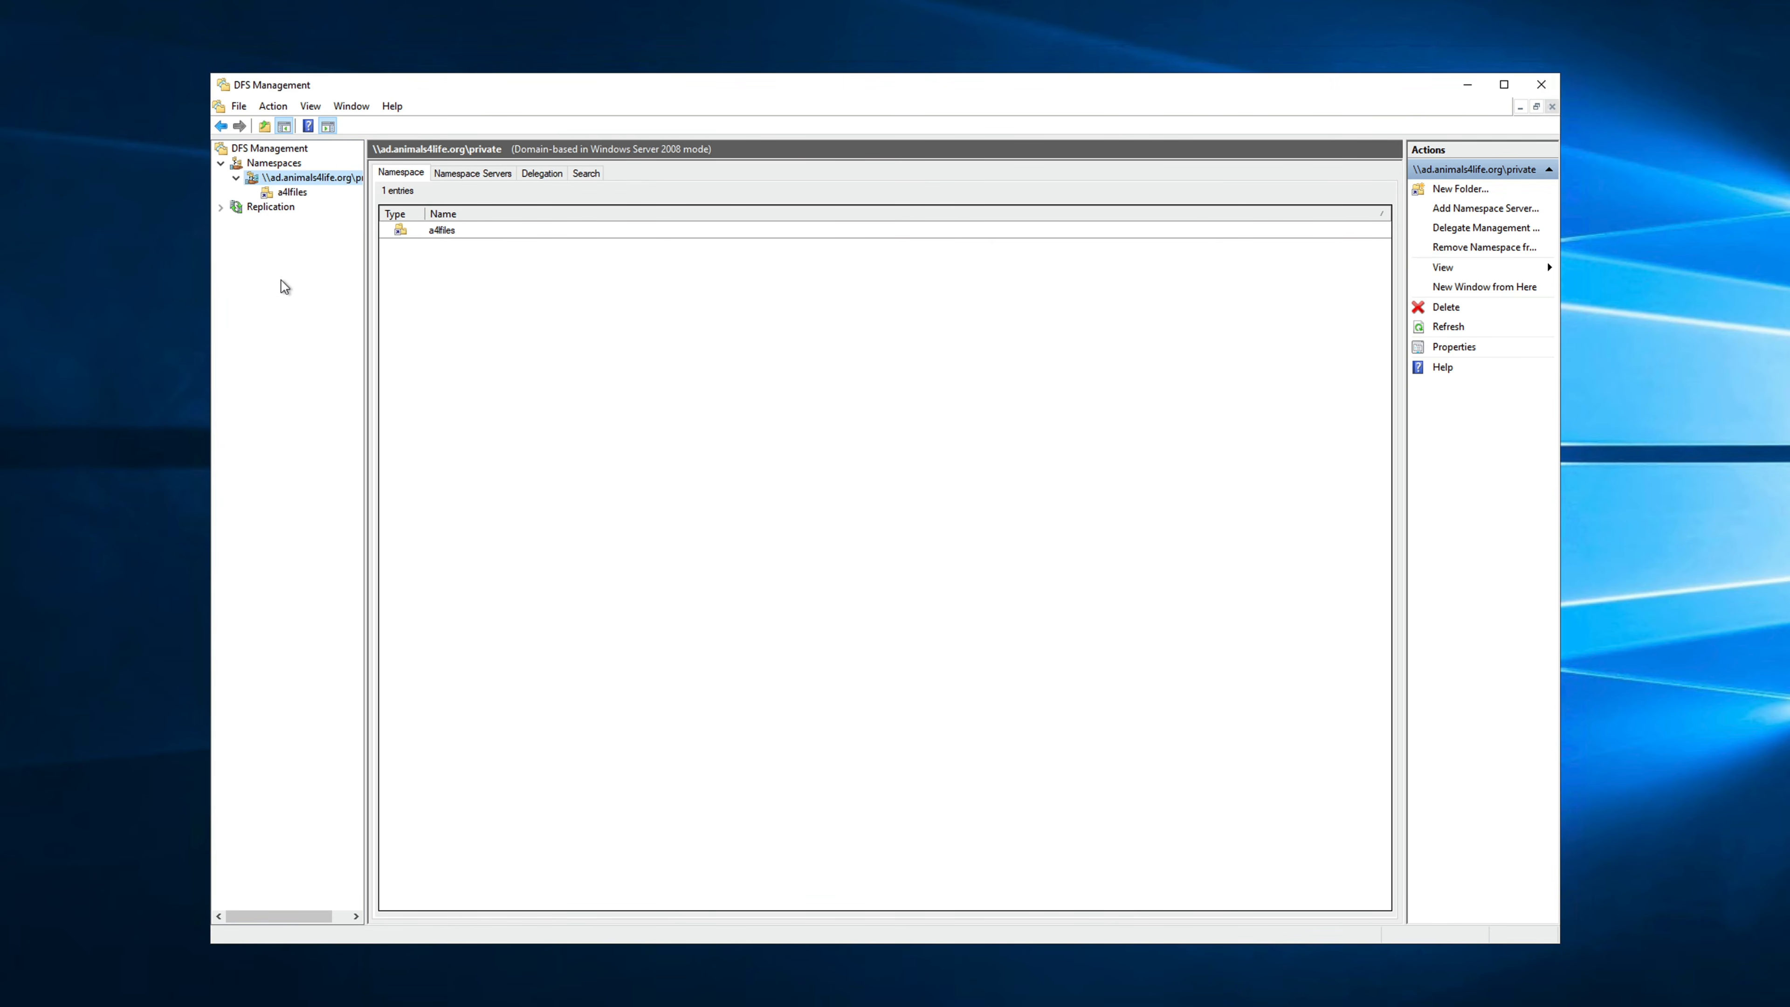
Step: Show the folder targets of a4lfiles, and in File Explorer browse to \\ad.animals4life.org\private\a4lfiles with the overlapping windows minimized
{"action": "left_click", "coordinate": [300, 194]}
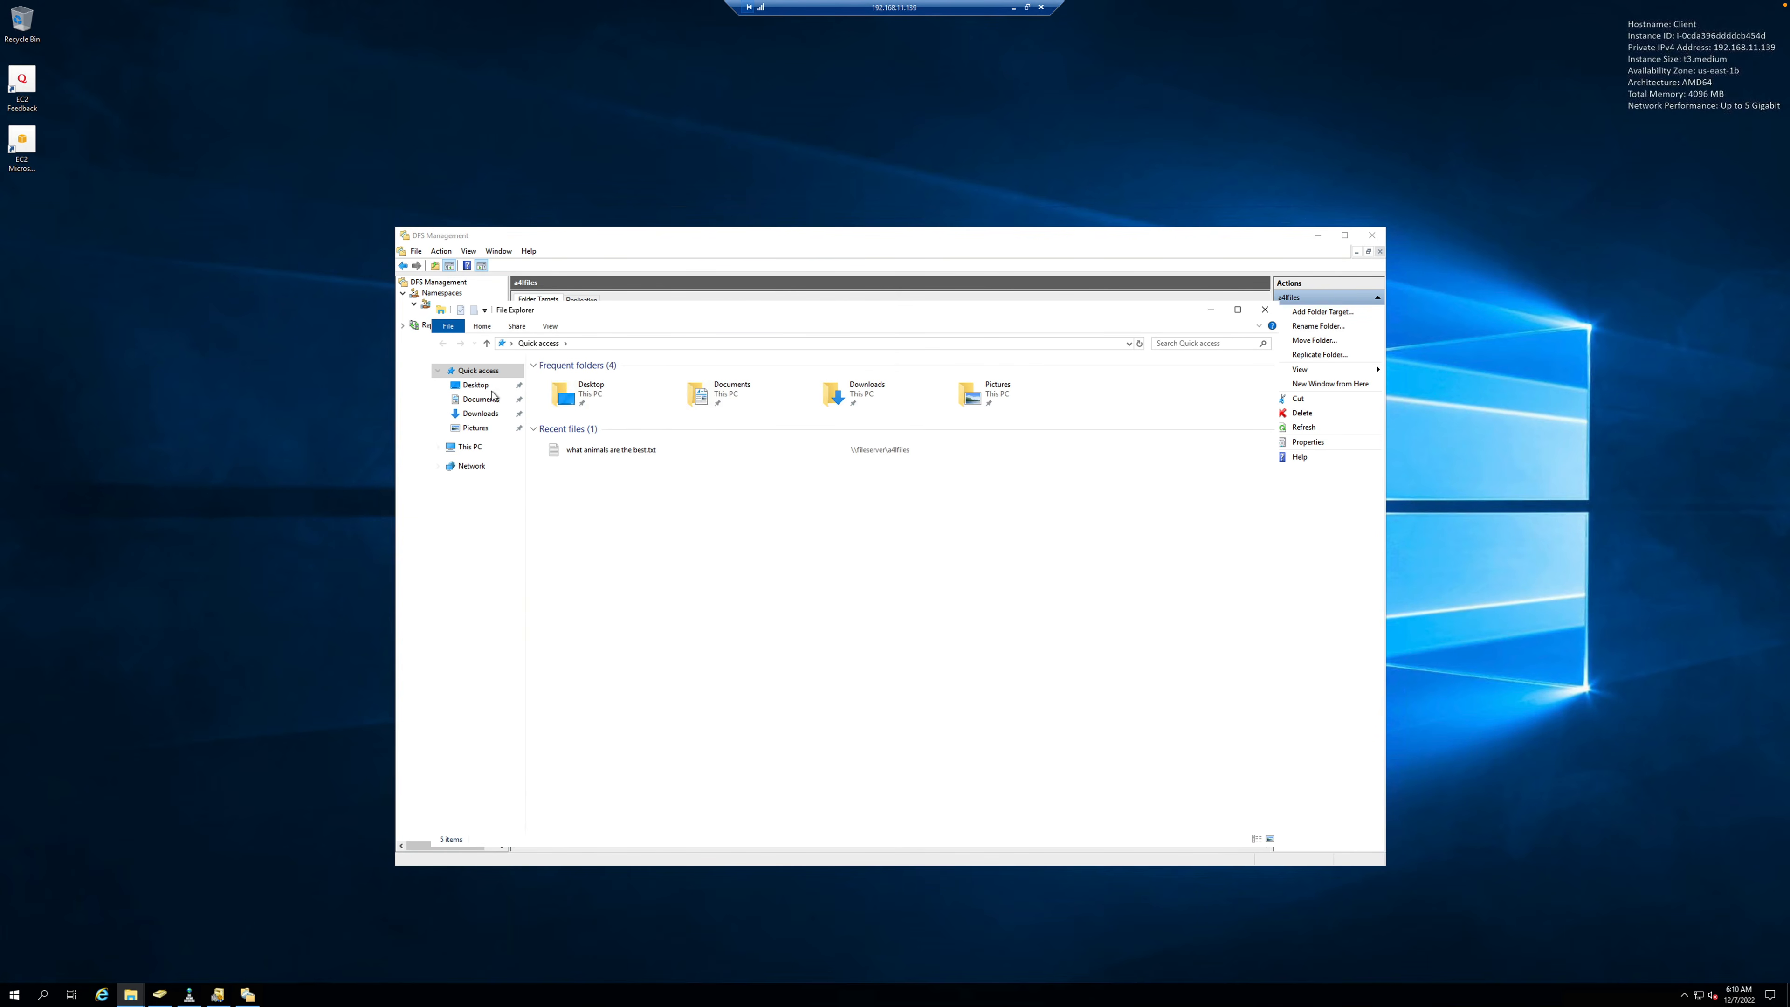
{"action": "left_click", "coordinate": [1318, 237]}
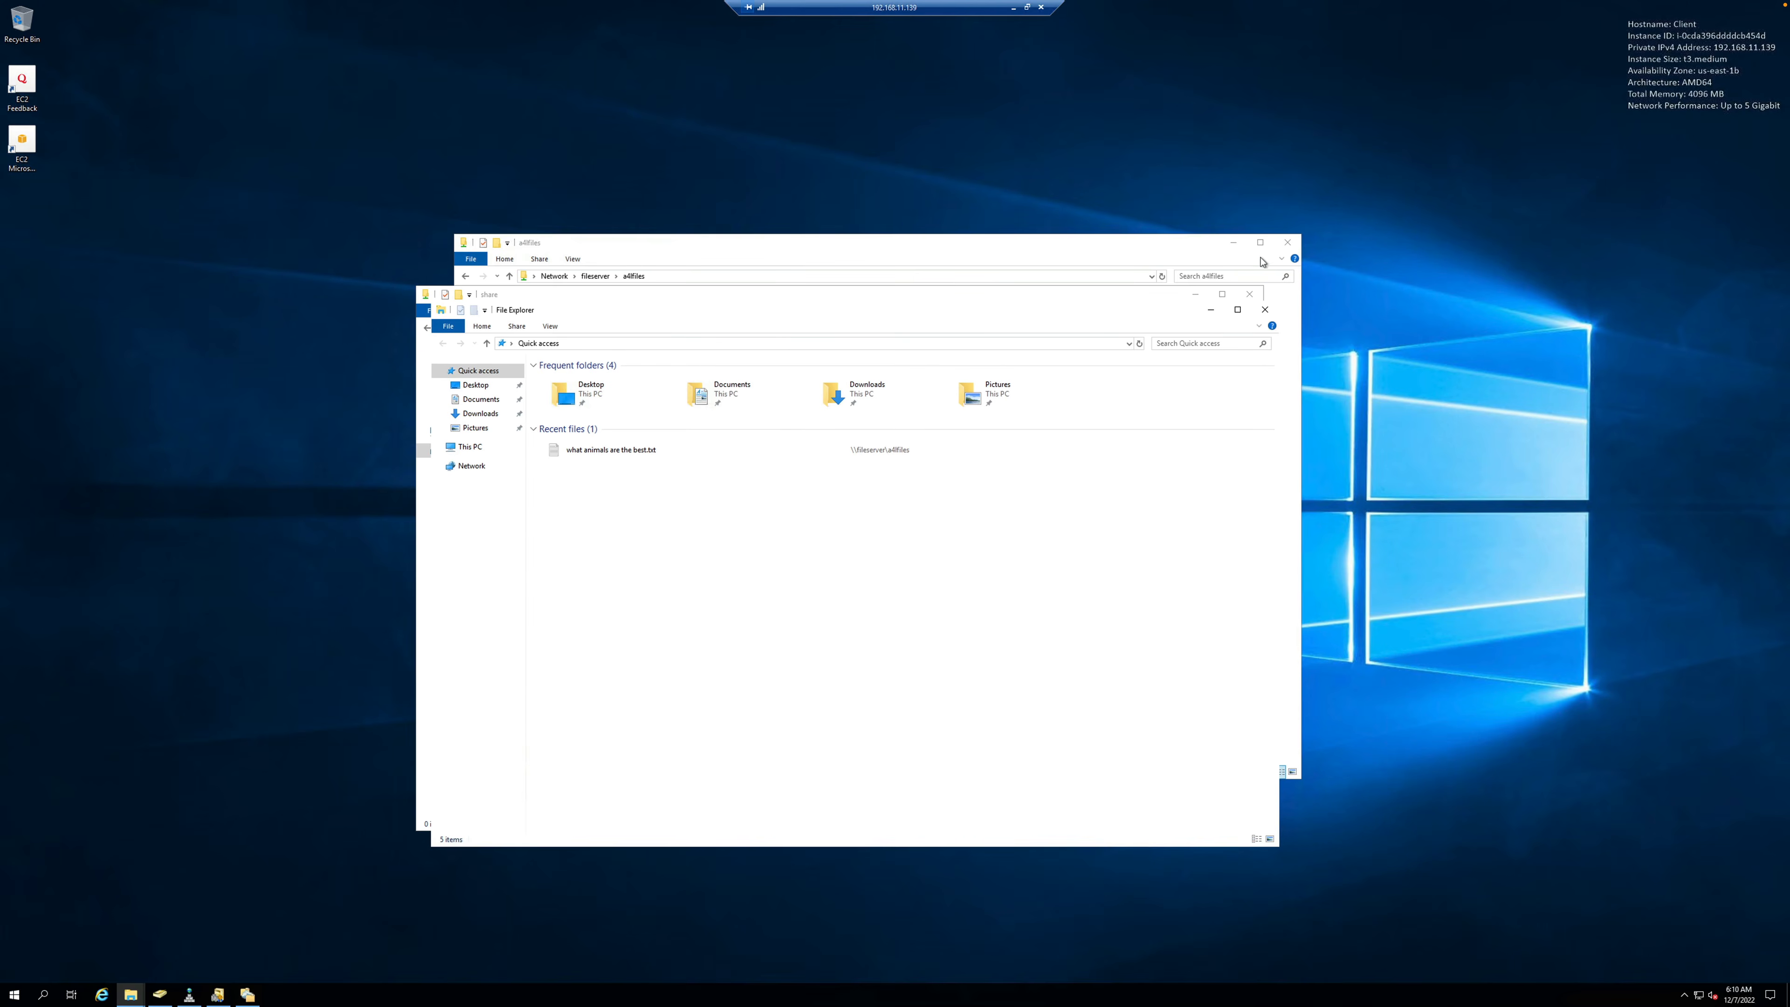
{"action": "left_click", "coordinate": [1235, 244]}
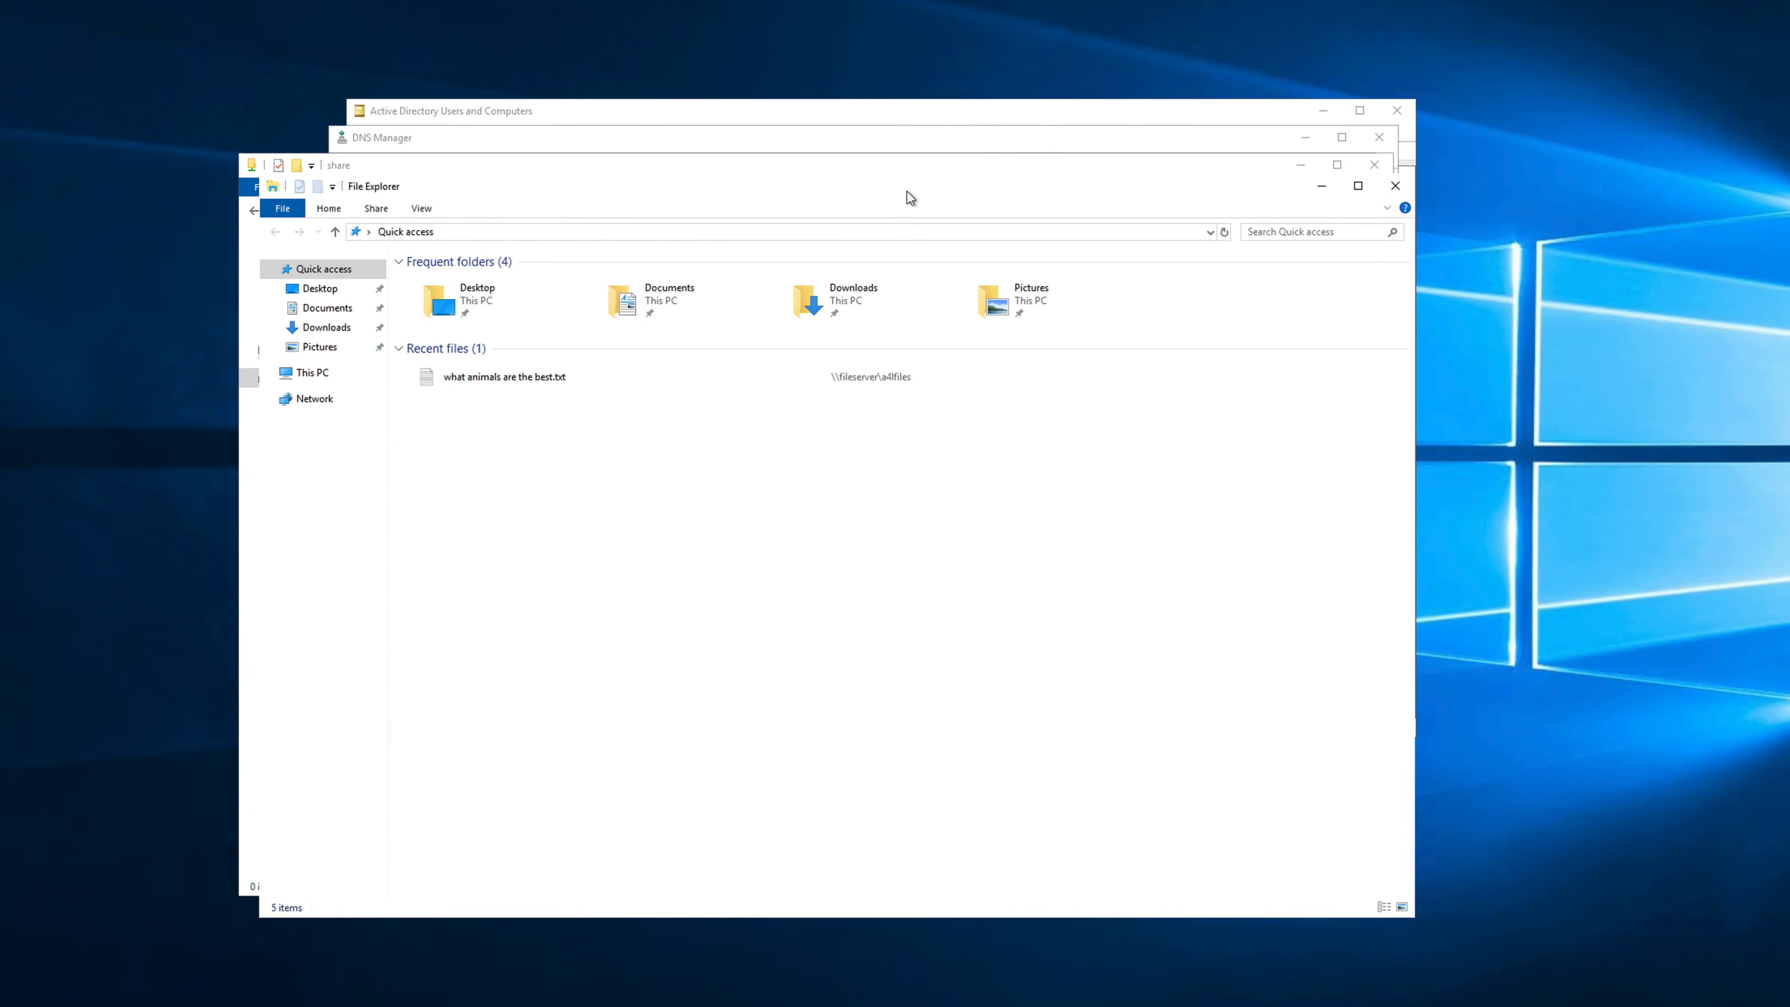
{"action": "left_click", "coordinate": [479, 233]}
{"action": "type", "text": "\\"}
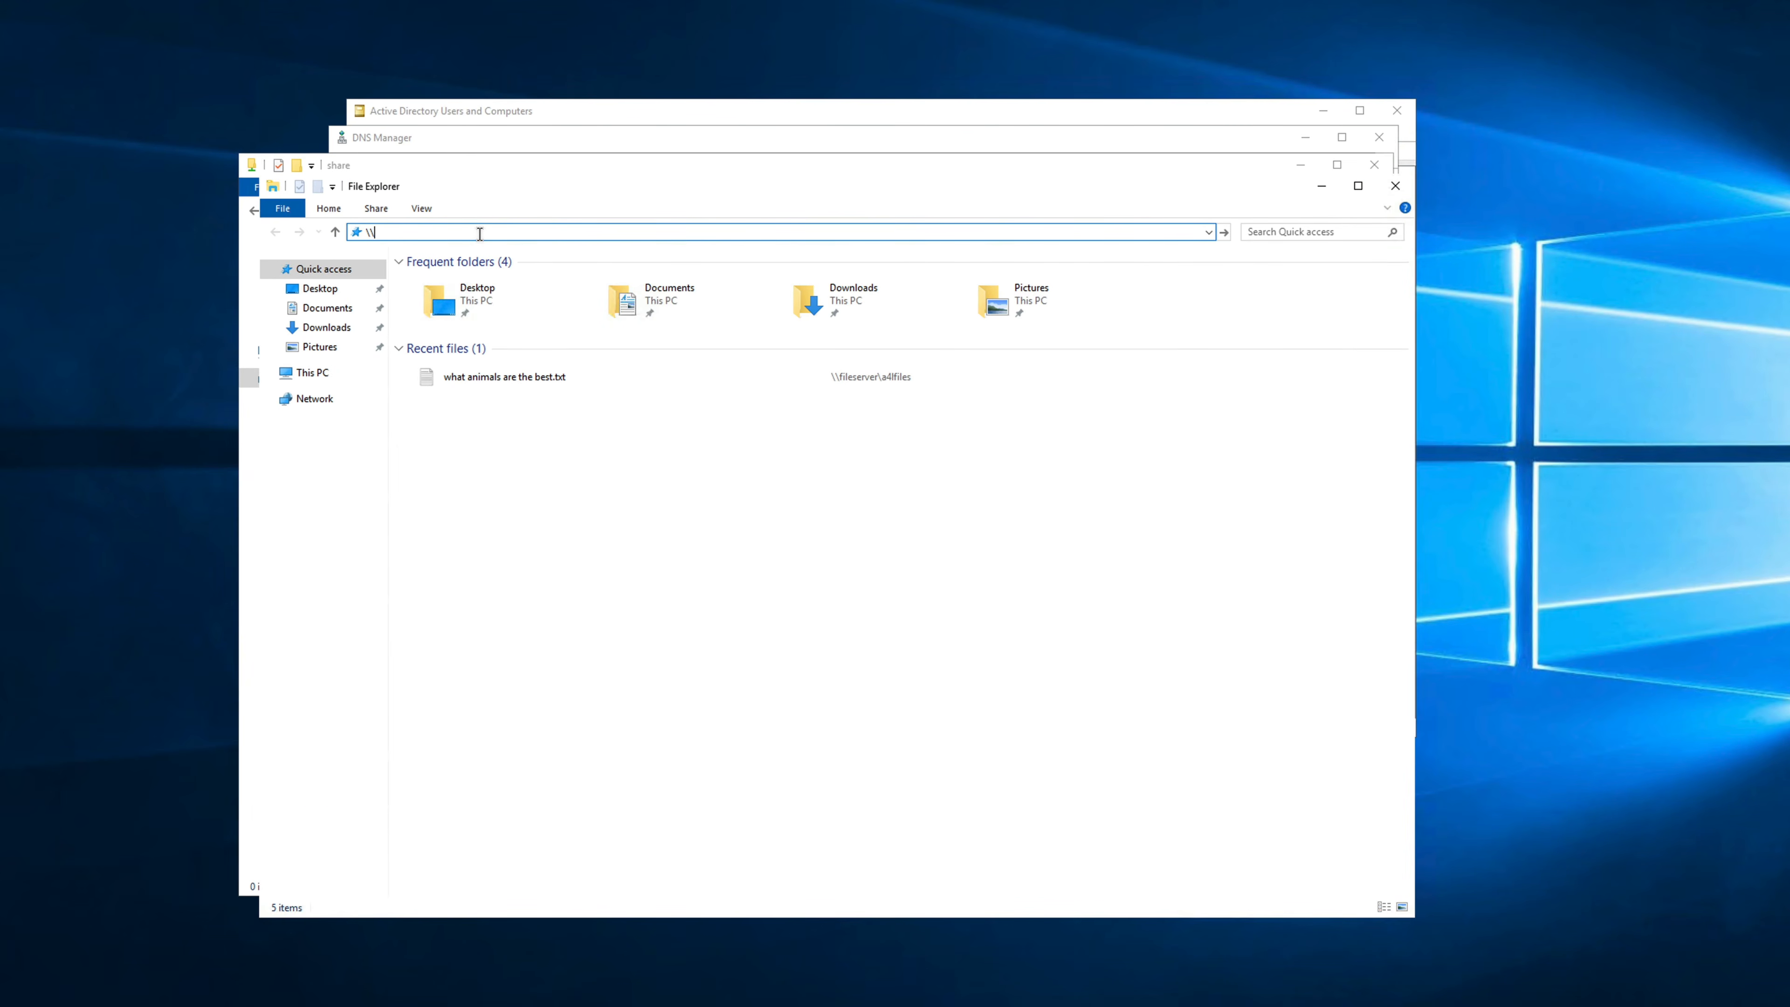
{"action": "type", "text": "ad.animals4life.org\\private"}
{"action": "key", "text": "Return"}
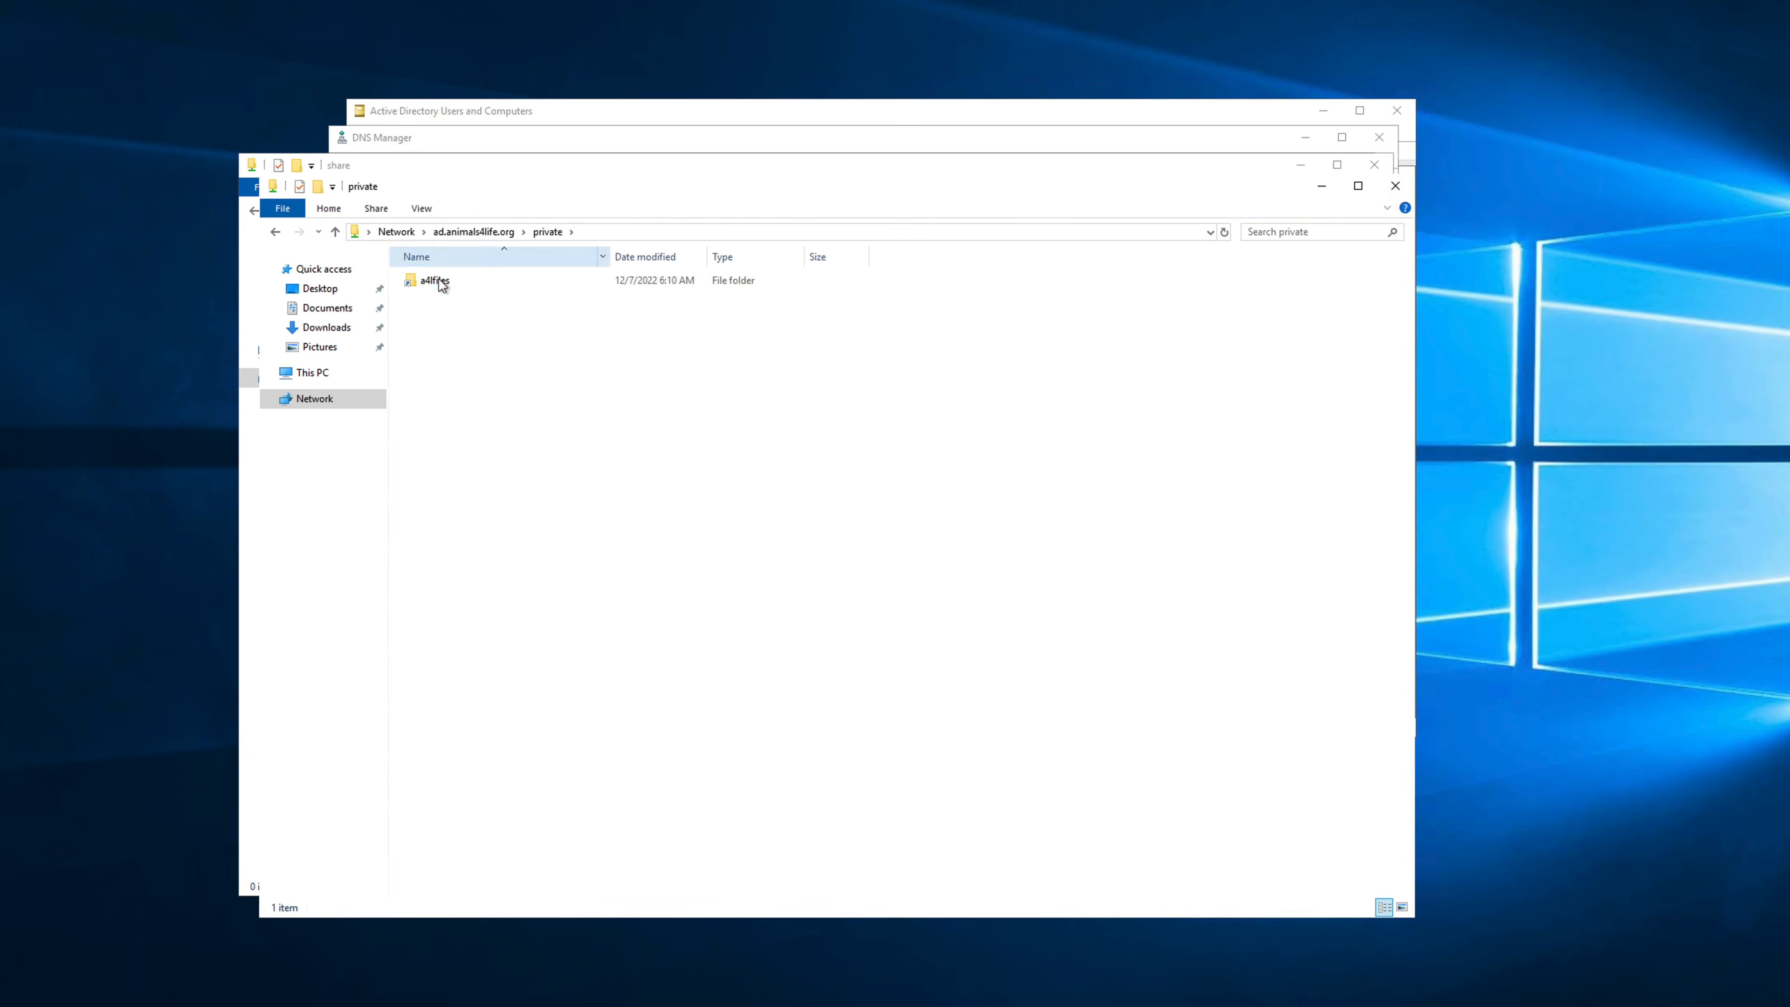
{"action": "left_click", "coordinate": [435, 281]}
{"action": "double_click", "coordinate": [442, 282]}
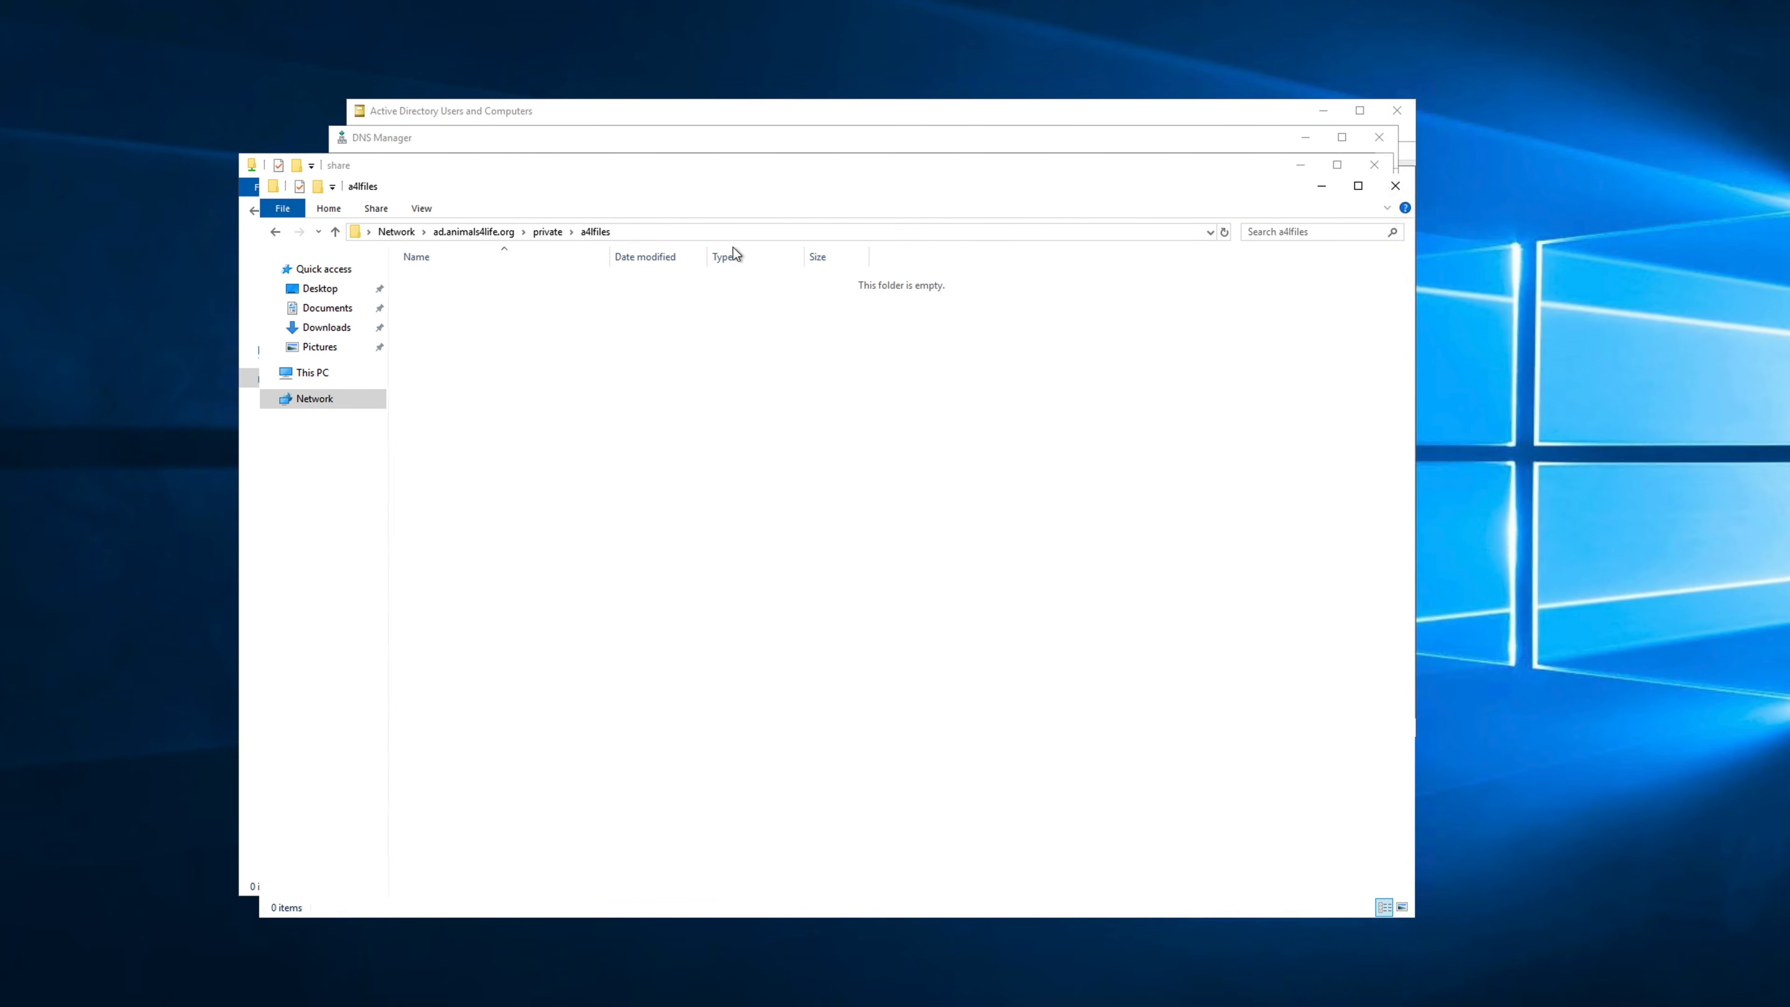
Step: Arrange the FSx share window behind the namespace's a4lfiles window and bring back the \\fileserver\a4lfiles window for comparison
{"action": "left_click", "coordinate": [557, 168]}
{"action": "left_click_drag", "start_coordinate": [520, 186], "coordinate": [529, 236]}
{"action": "left_click", "coordinate": [561, 209]}
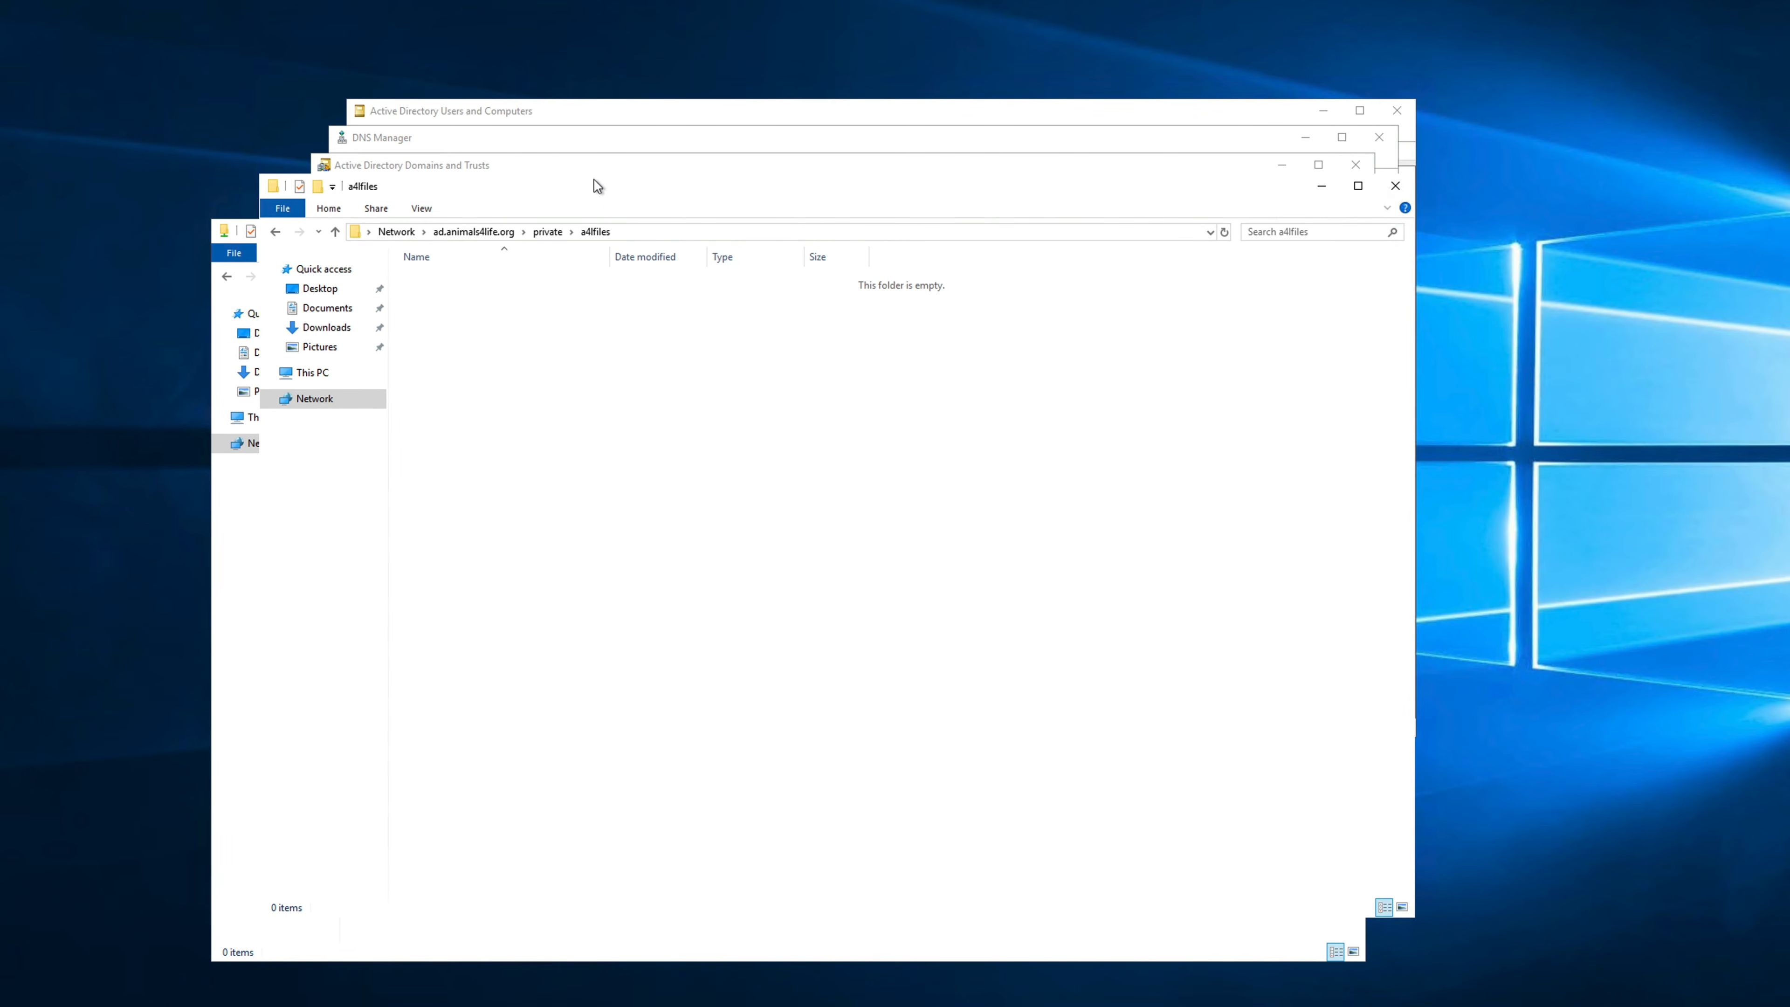
{"action": "left_click", "coordinate": [369, 64]}
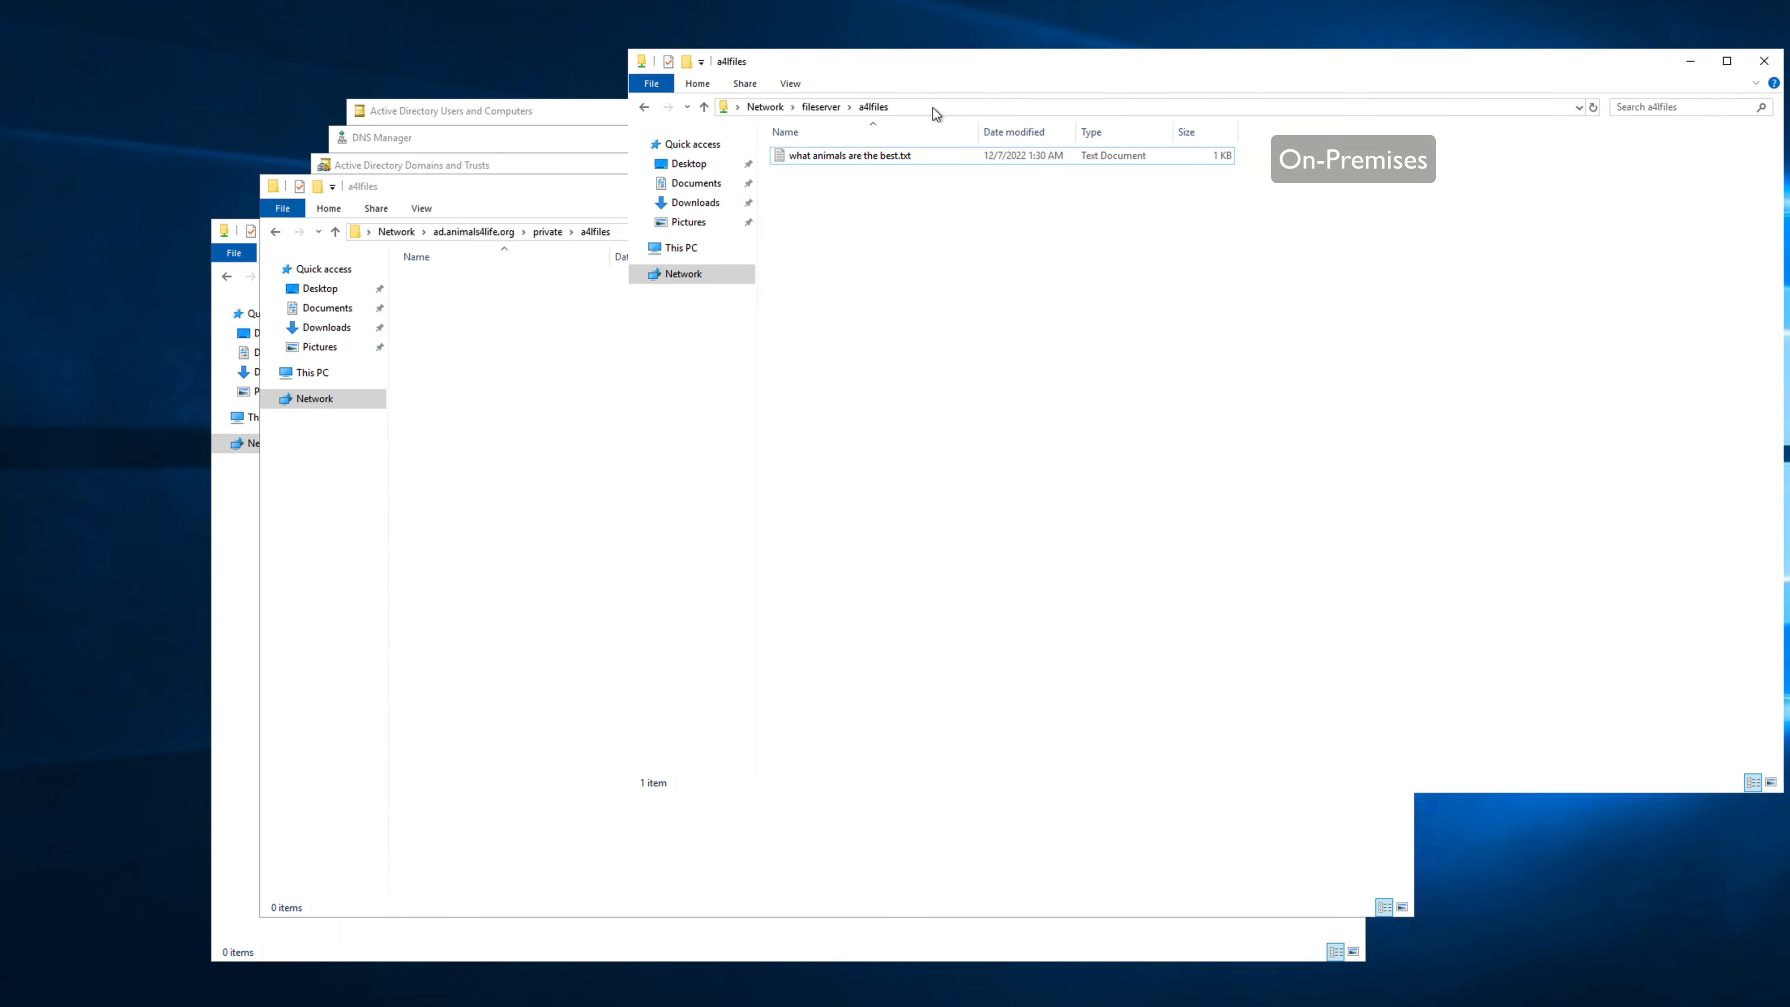
Step: Copy what animals are the best.txt from \\fileserver\a4lfiles into \\ad.animals4life.org\private\a4lfiles and minimize the file server window
{"action": "left_click", "coordinate": [920, 157]}
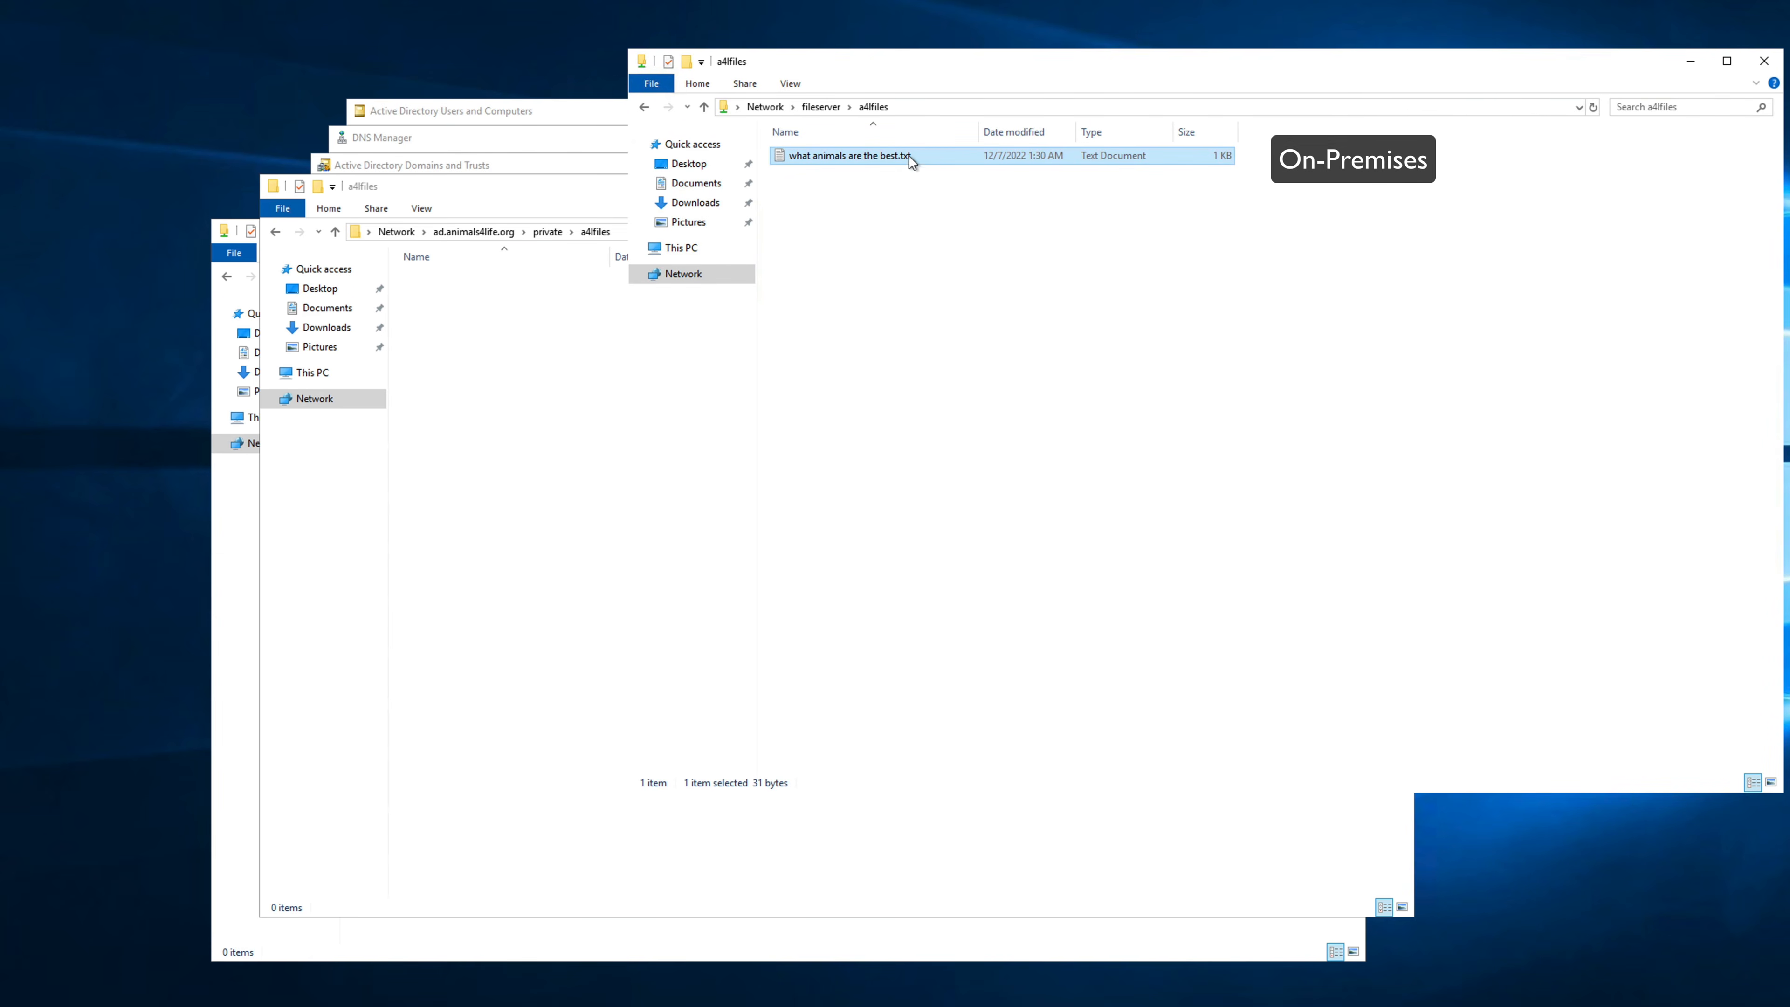
{"action": "right_click", "coordinate": [816, 158]}
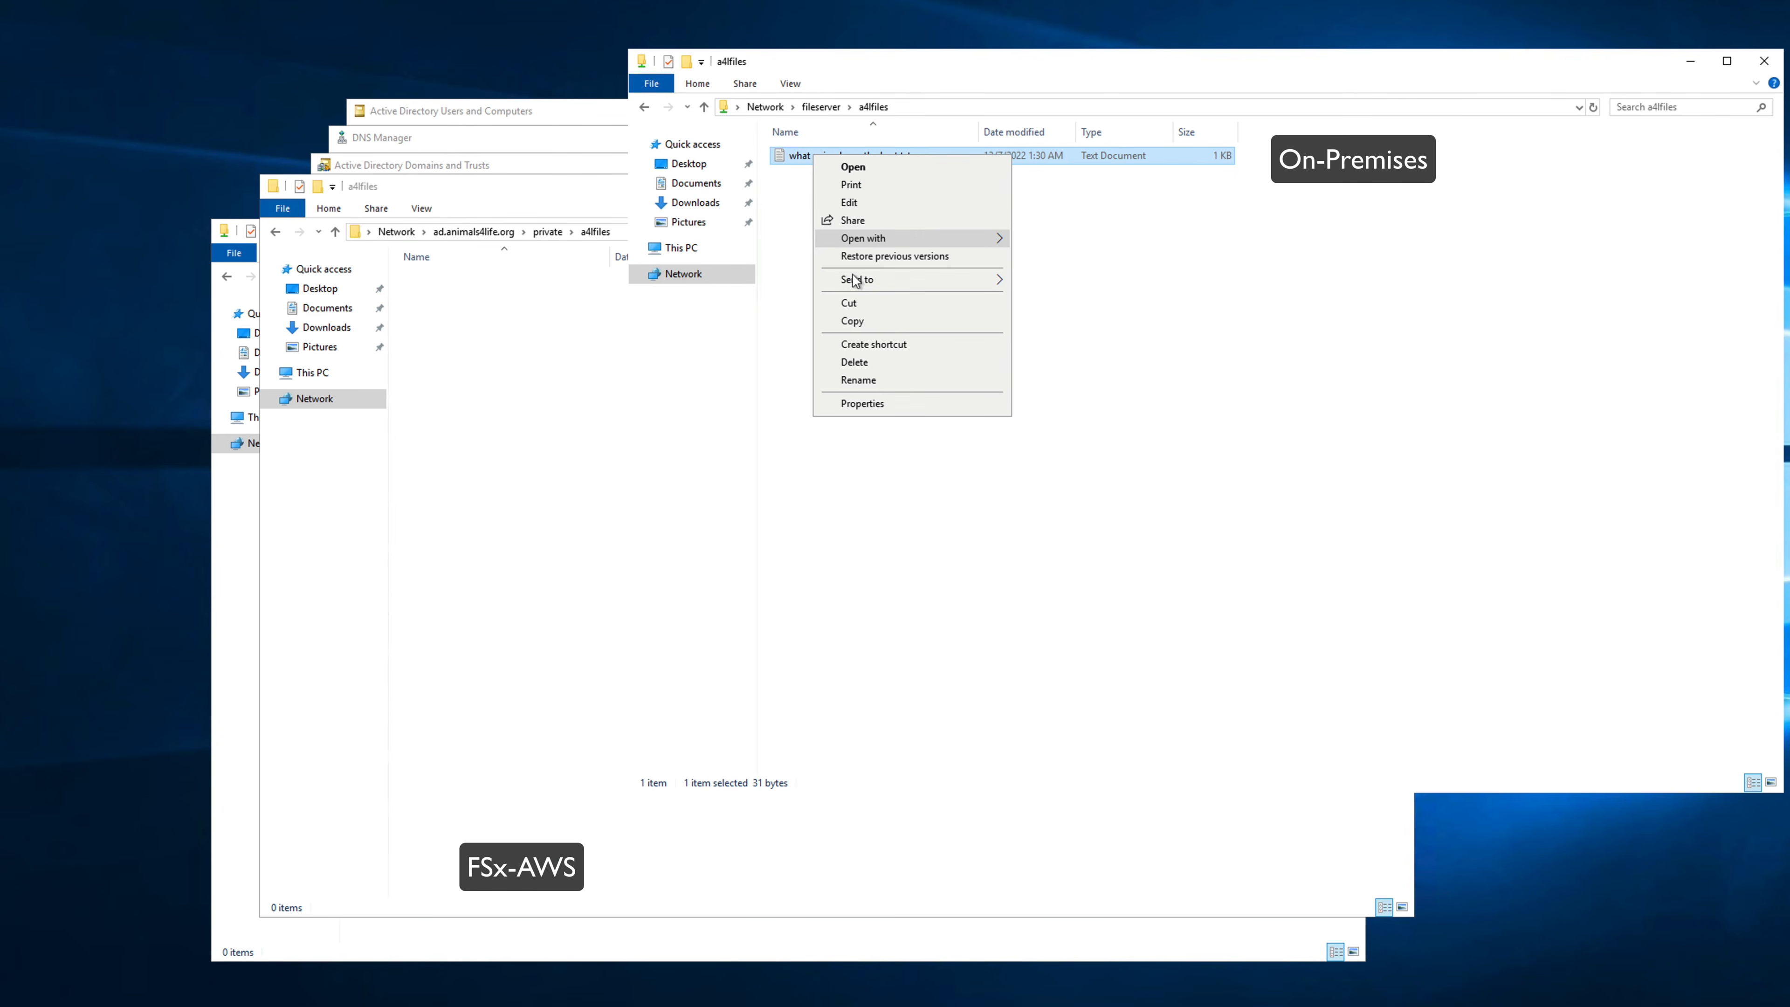
{"action": "left_click", "coordinate": [853, 322]}
{"action": "left_click", "coordinate": [483, 410]}
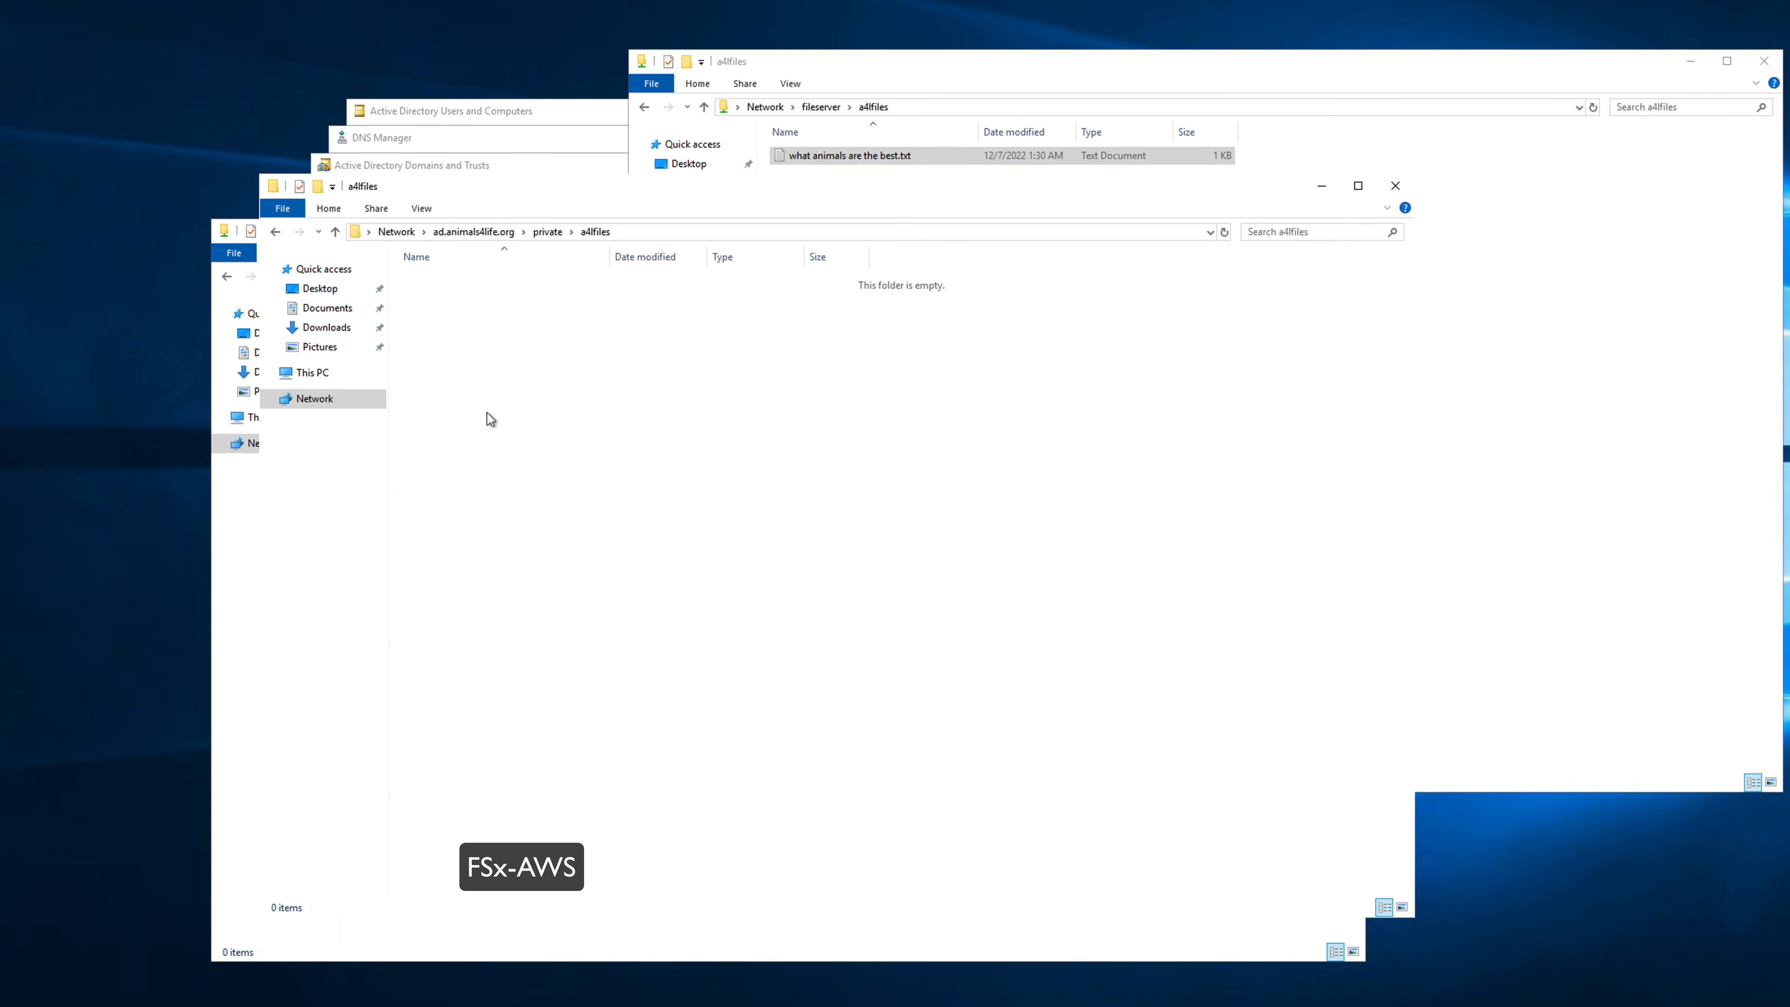
{"action": "right_click", "coordinate": [502, 410]}
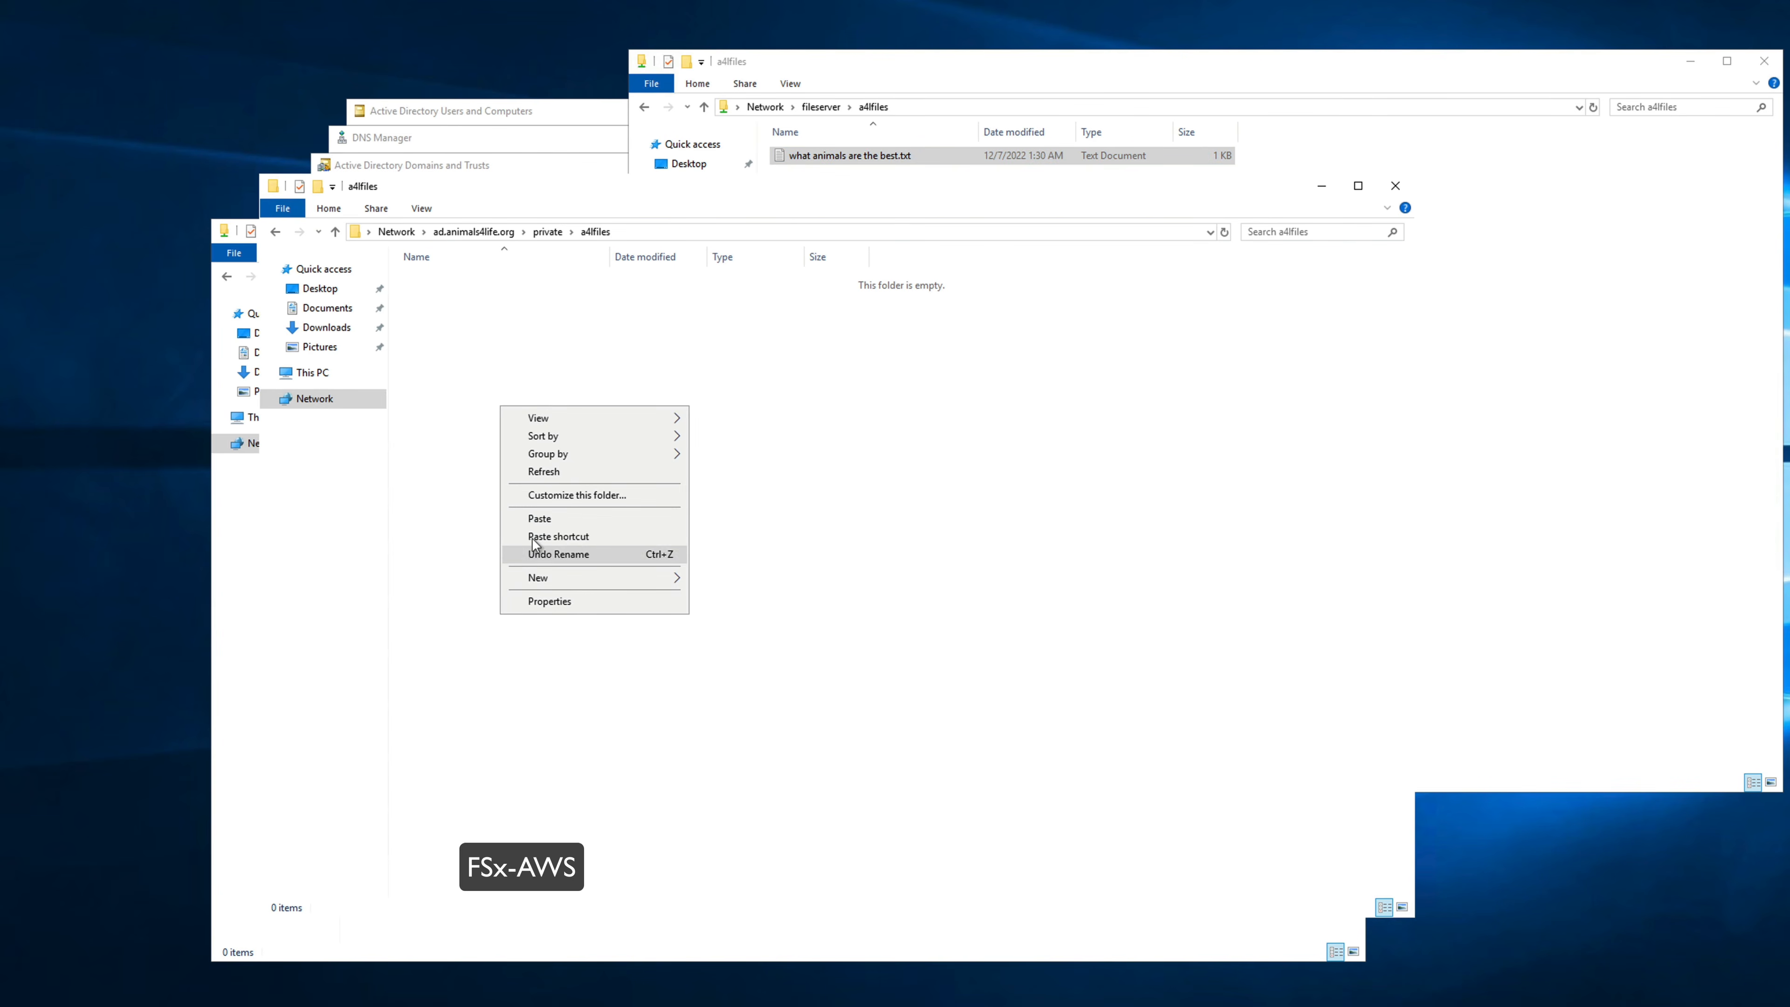
{"action": "left_click", "coordinate": [540, 520]}
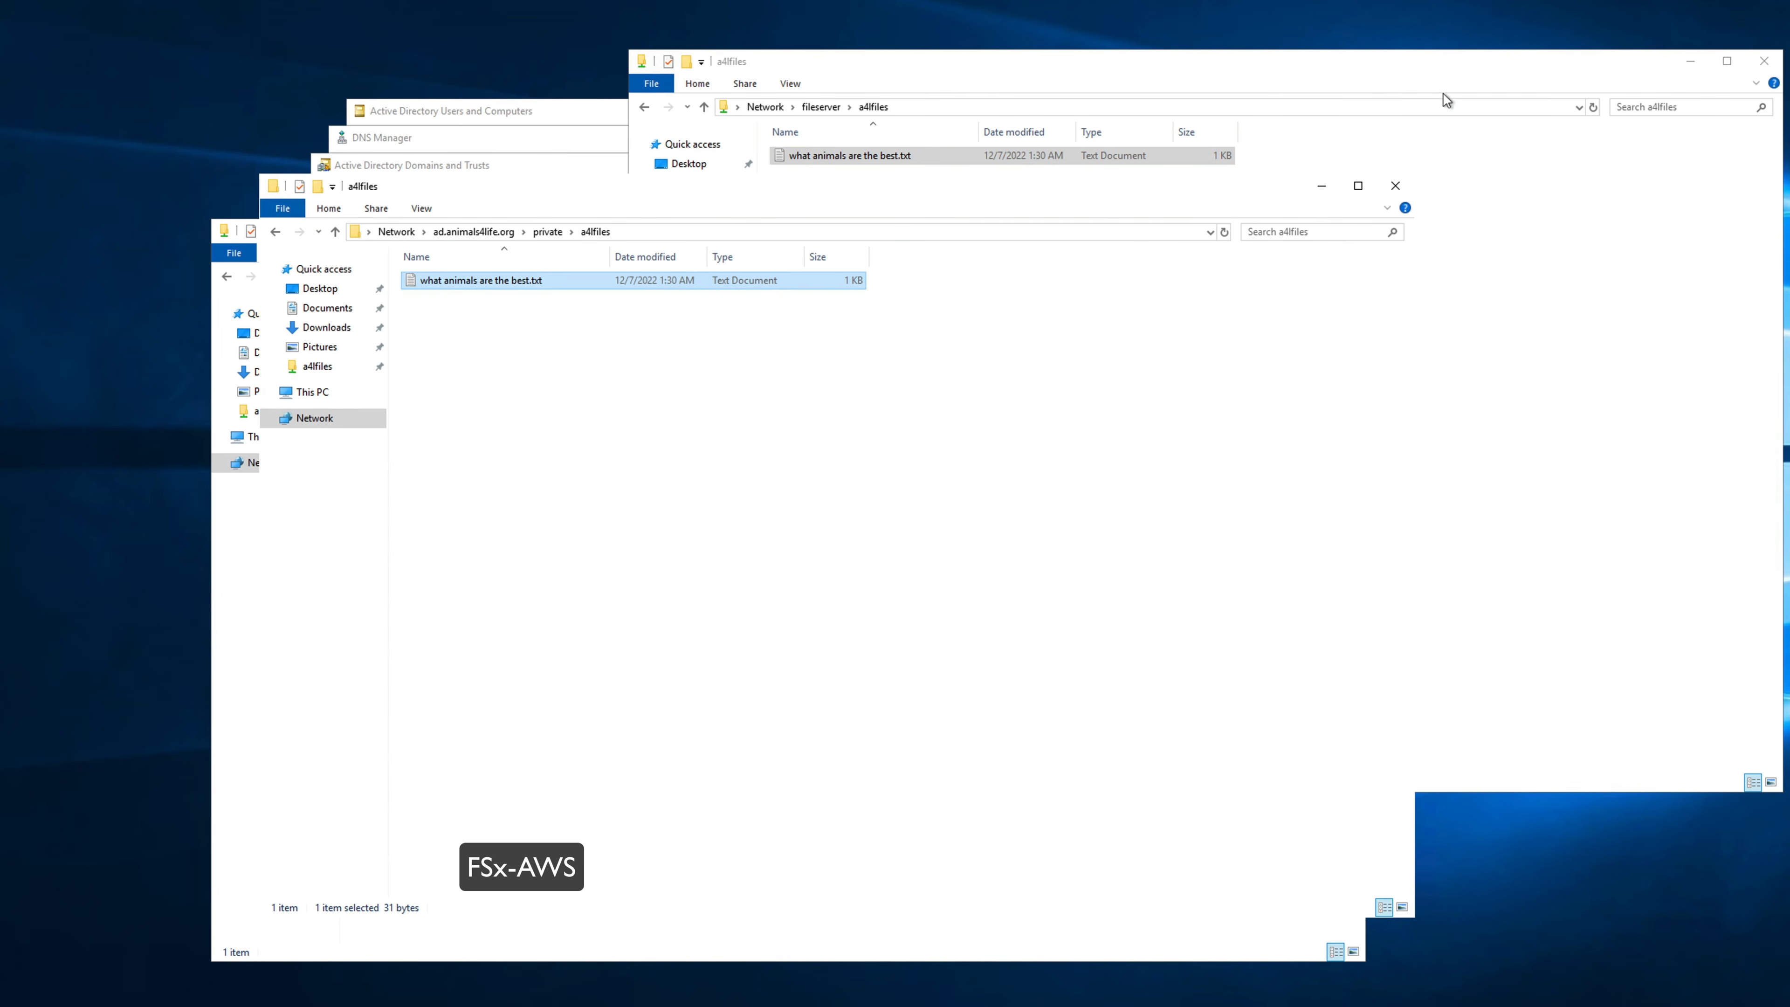
{"action": "left_click", "coordinate": [1692, 60]}
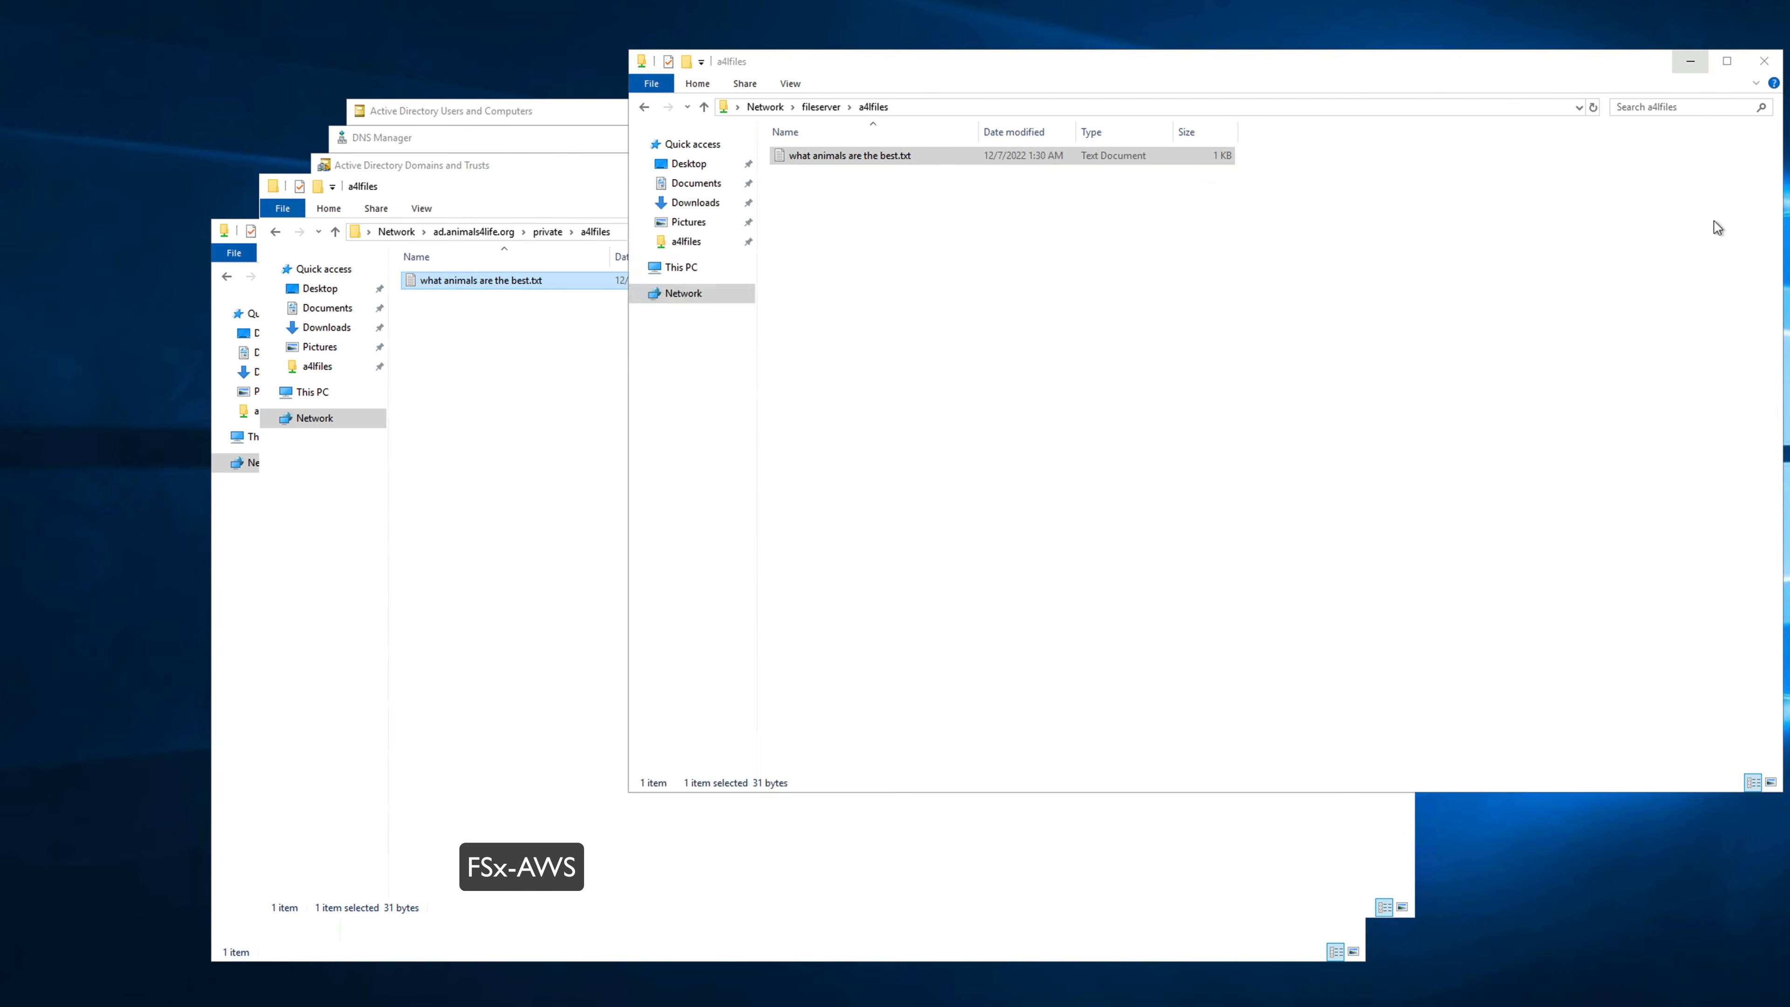
Step: Disable the \\fileserver\a4lfiles folder target of the a4lfiles folder in DFS Management
{"action": "left_click", "coordinate": [37, 329]}
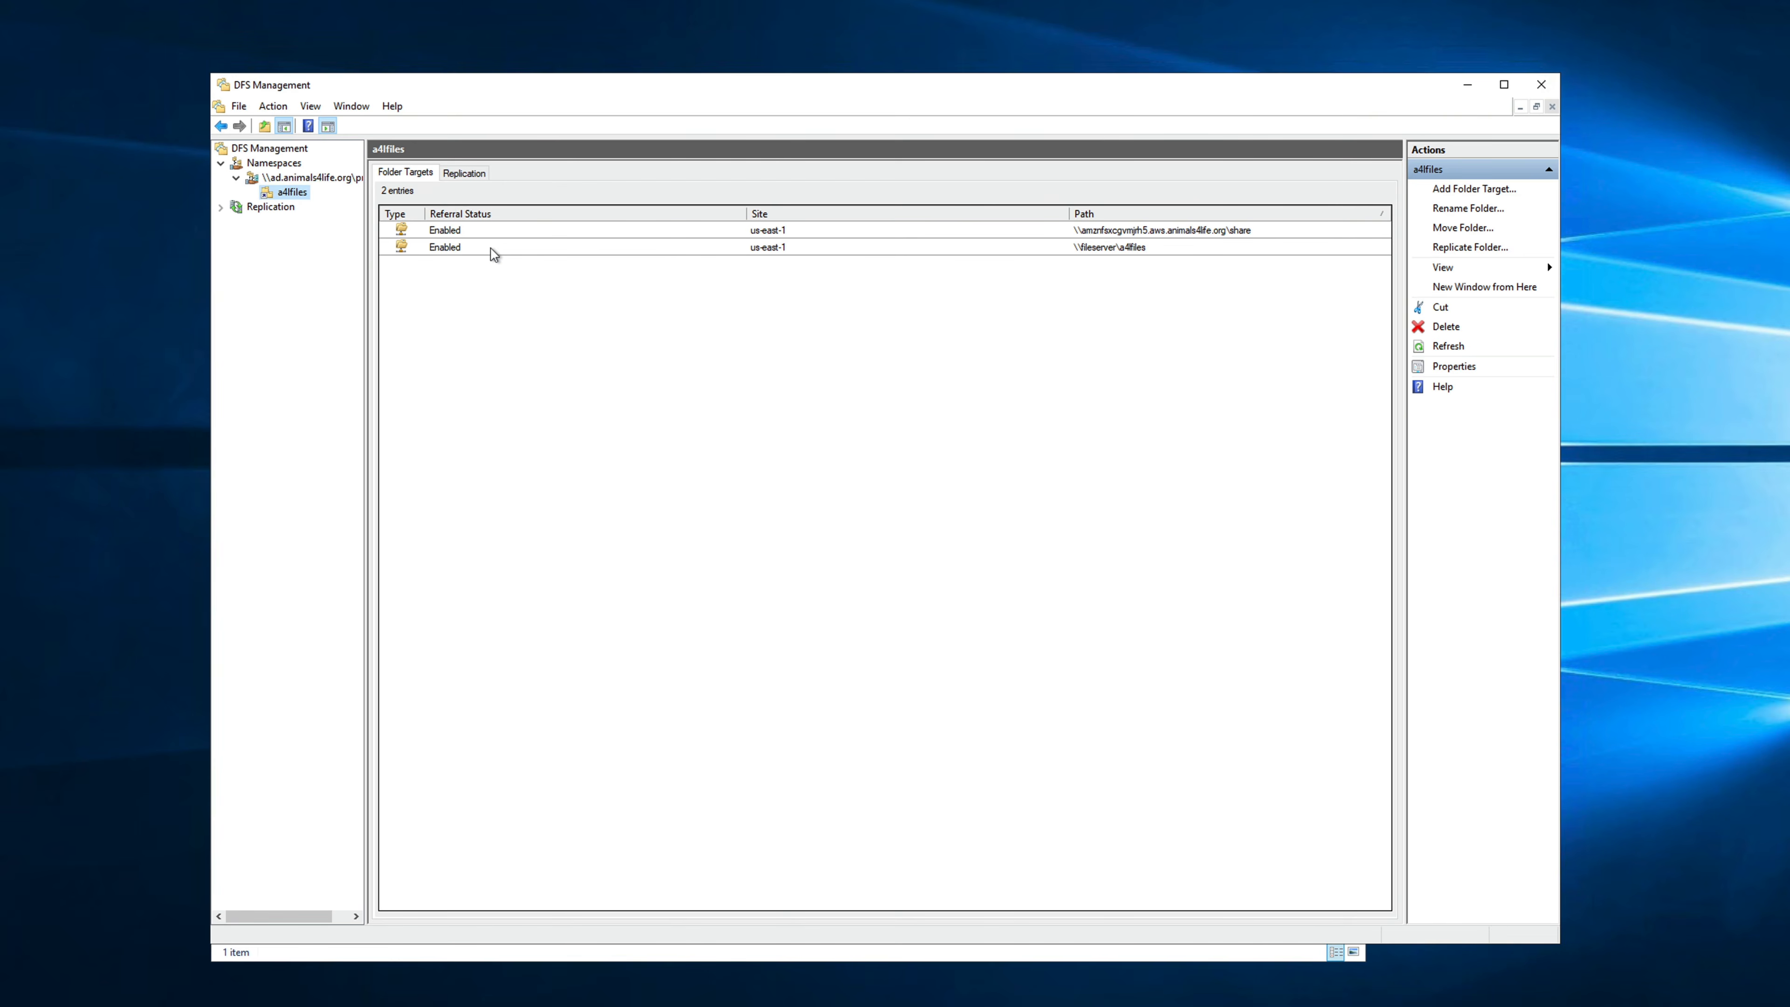
{"action": "left_click", "coordinate": [481, 251]}
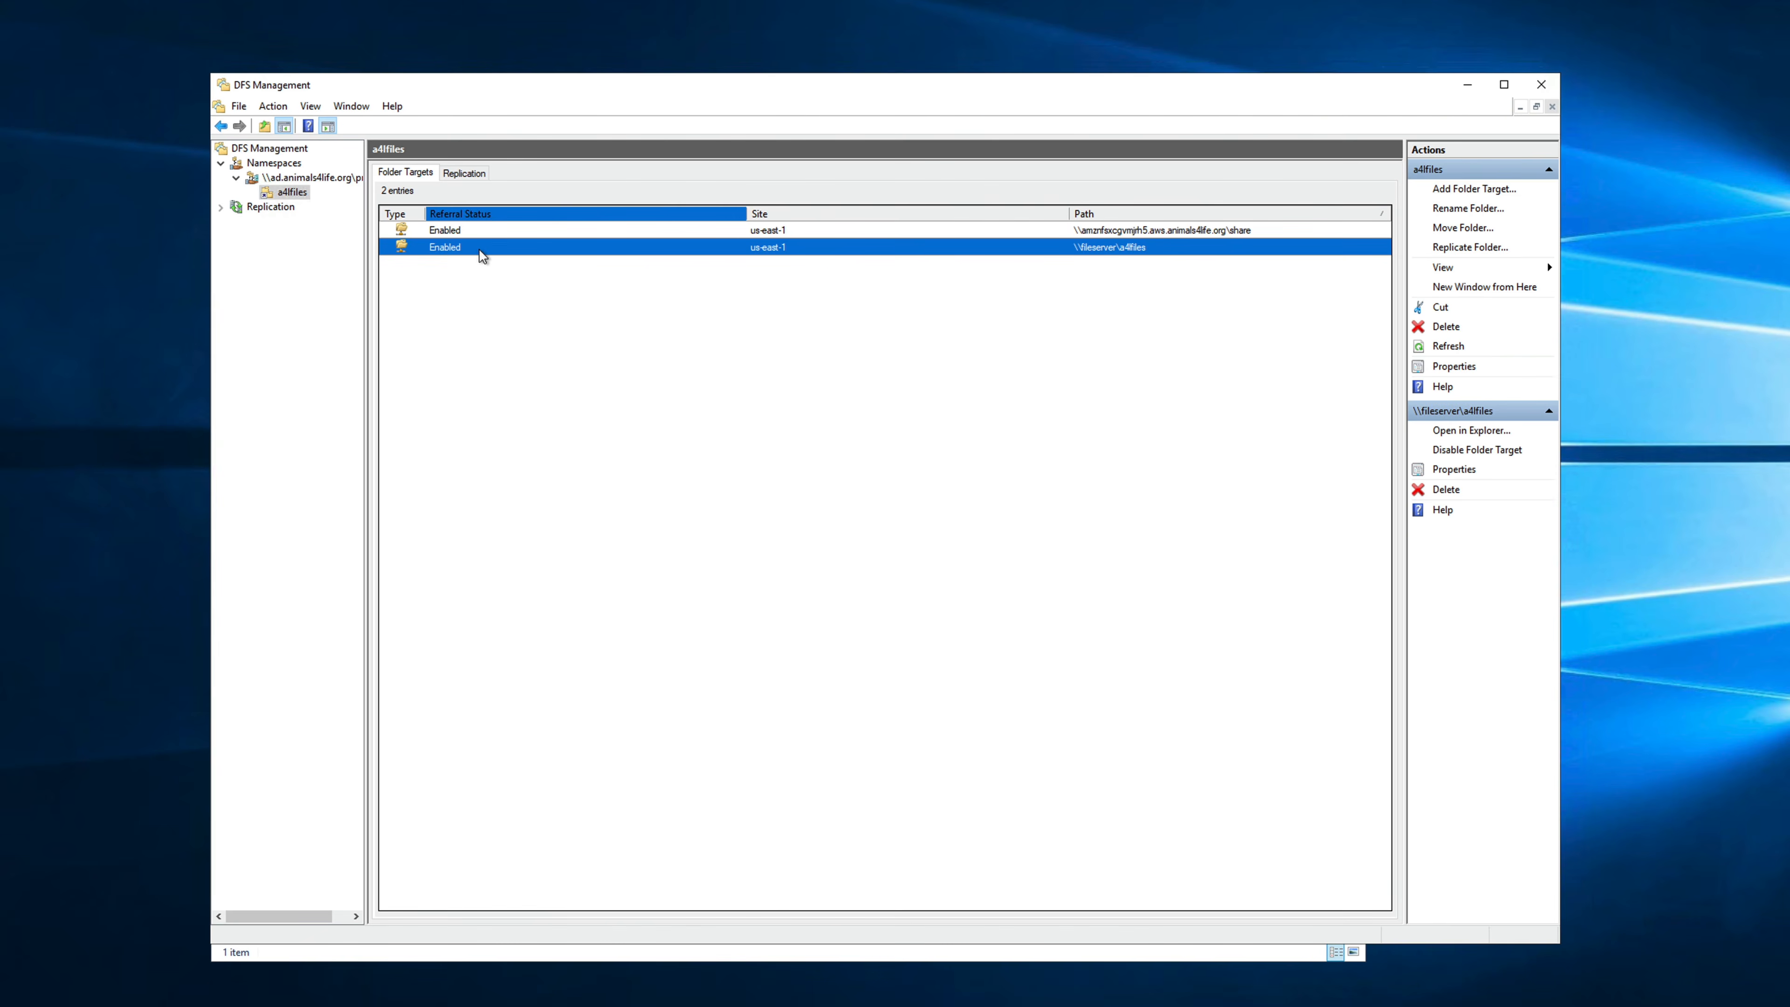
{"action": "right_click", "coordinate": [479, 250]}
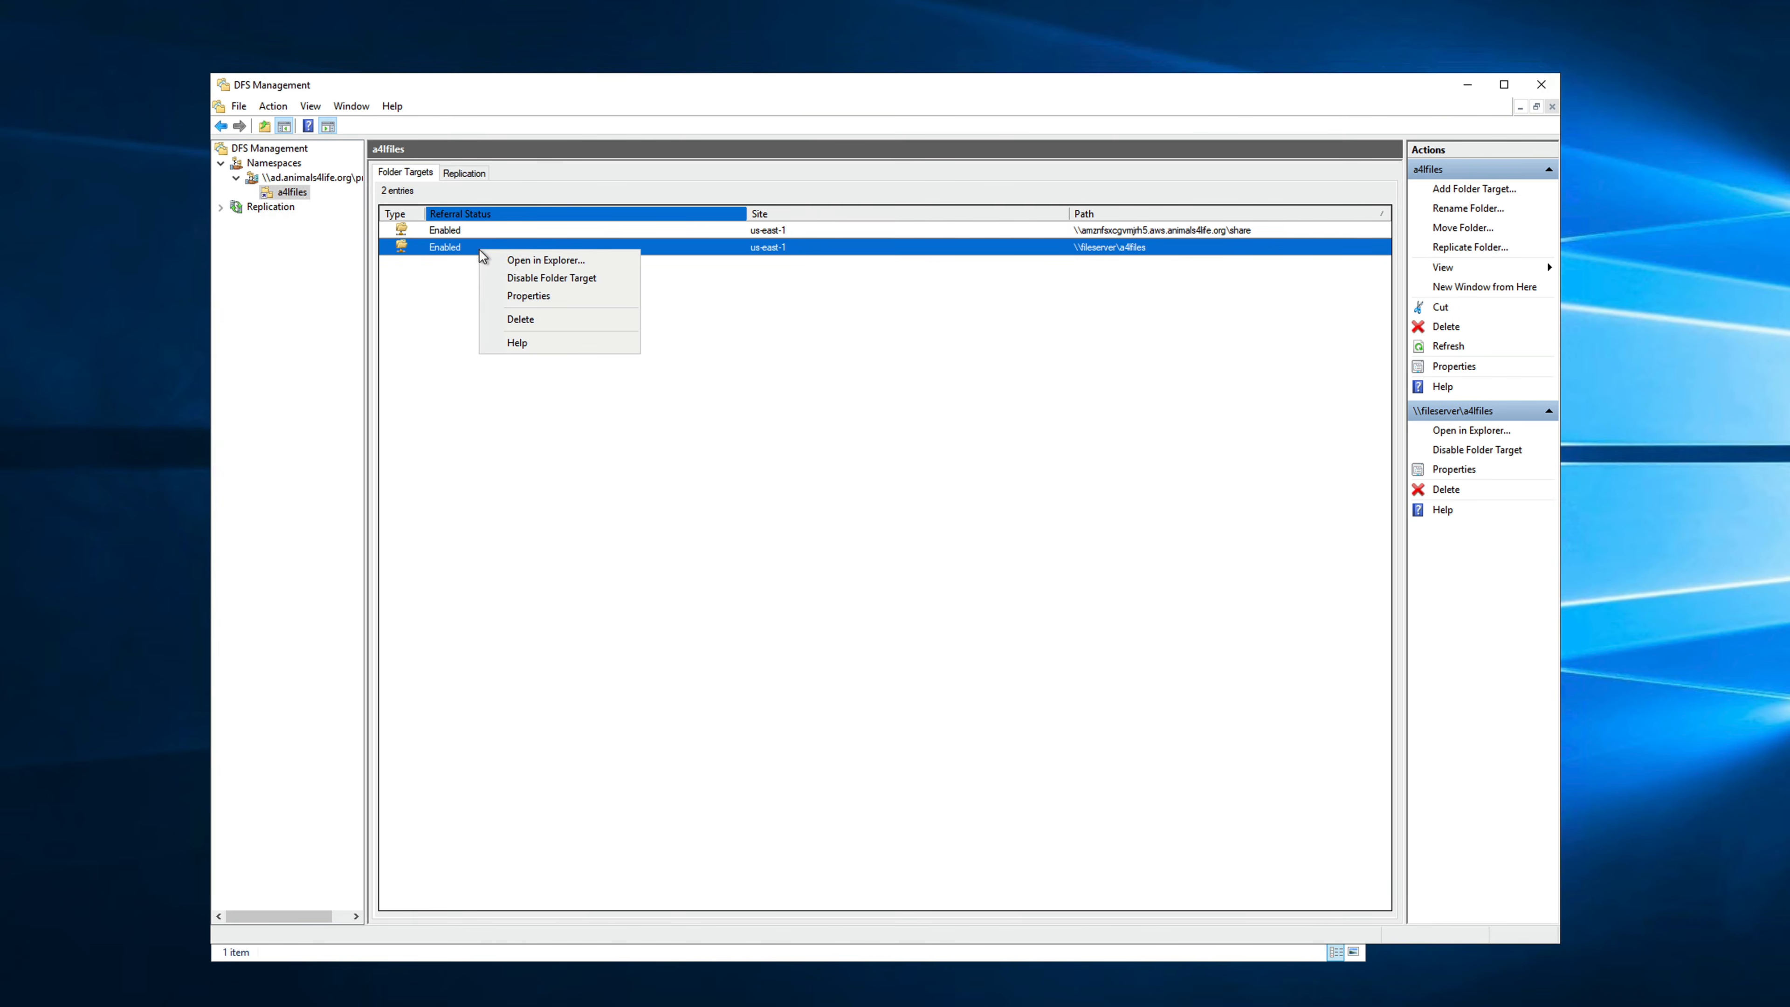
{"action": "left_click", "coordinate": [518, 282]}
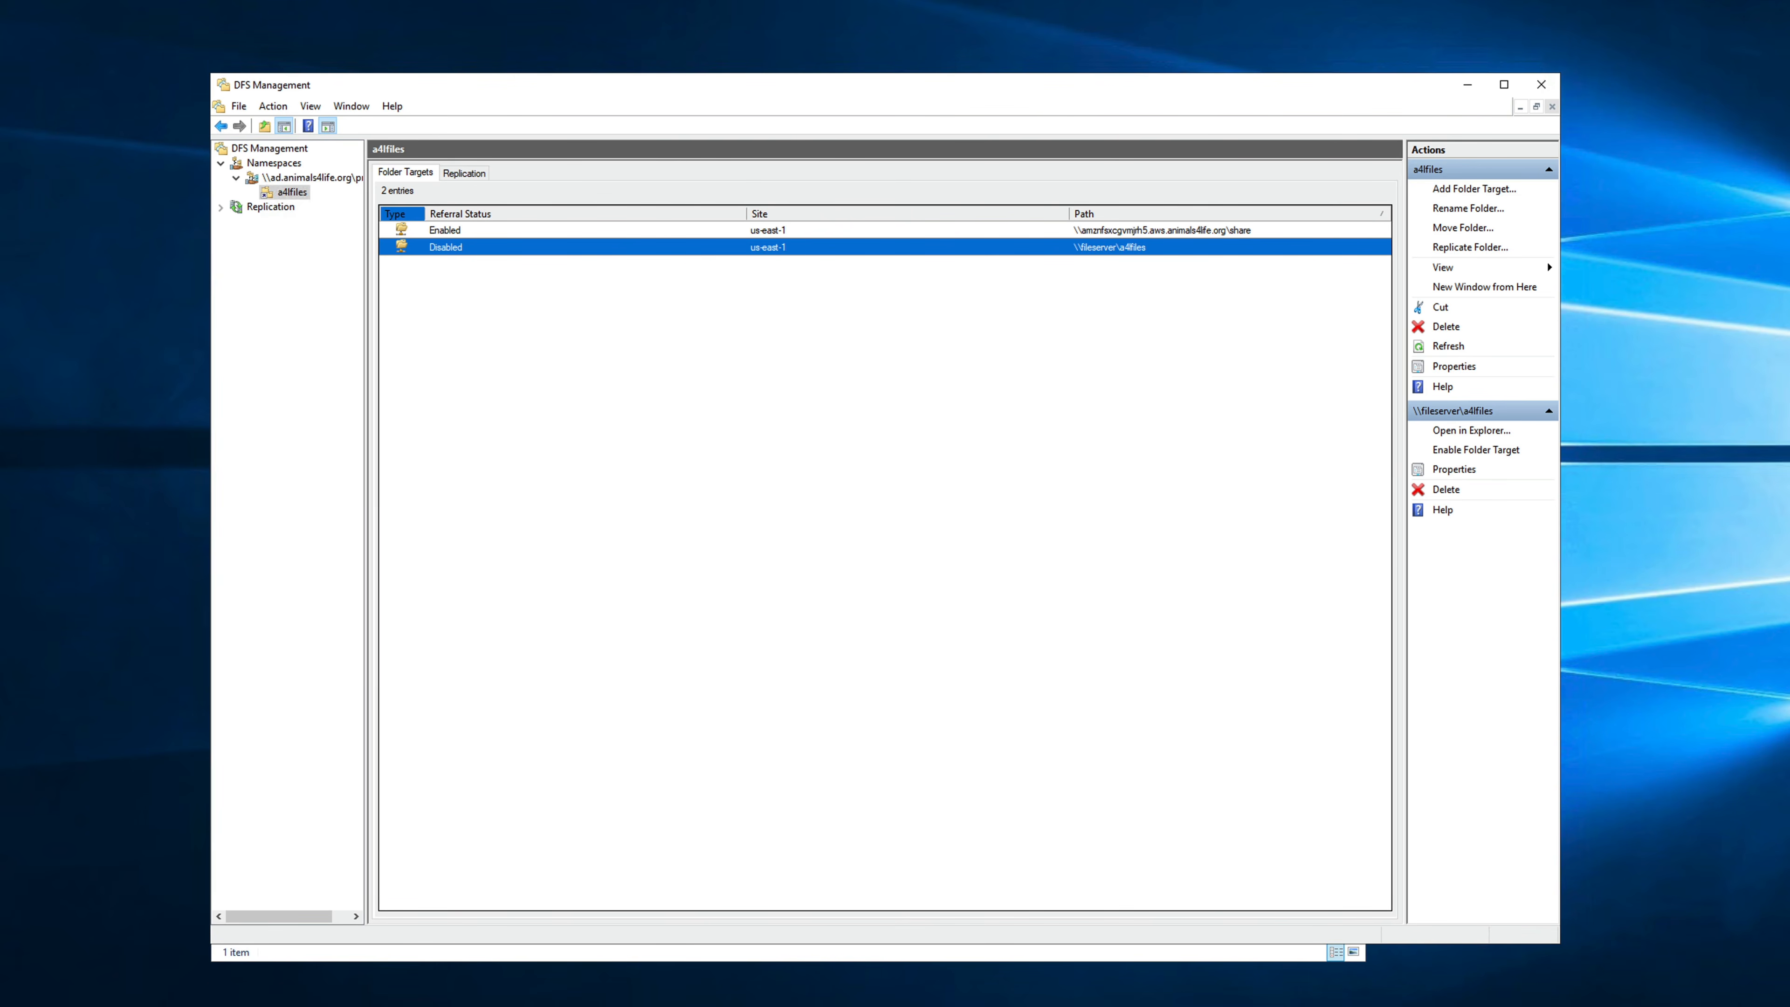
Step: Paste three more copies of the text file into the namespace's a4lfiles folder and check for them in the FSx share window
{"action": "mouse_move", "coordinate": [42, 1006]}
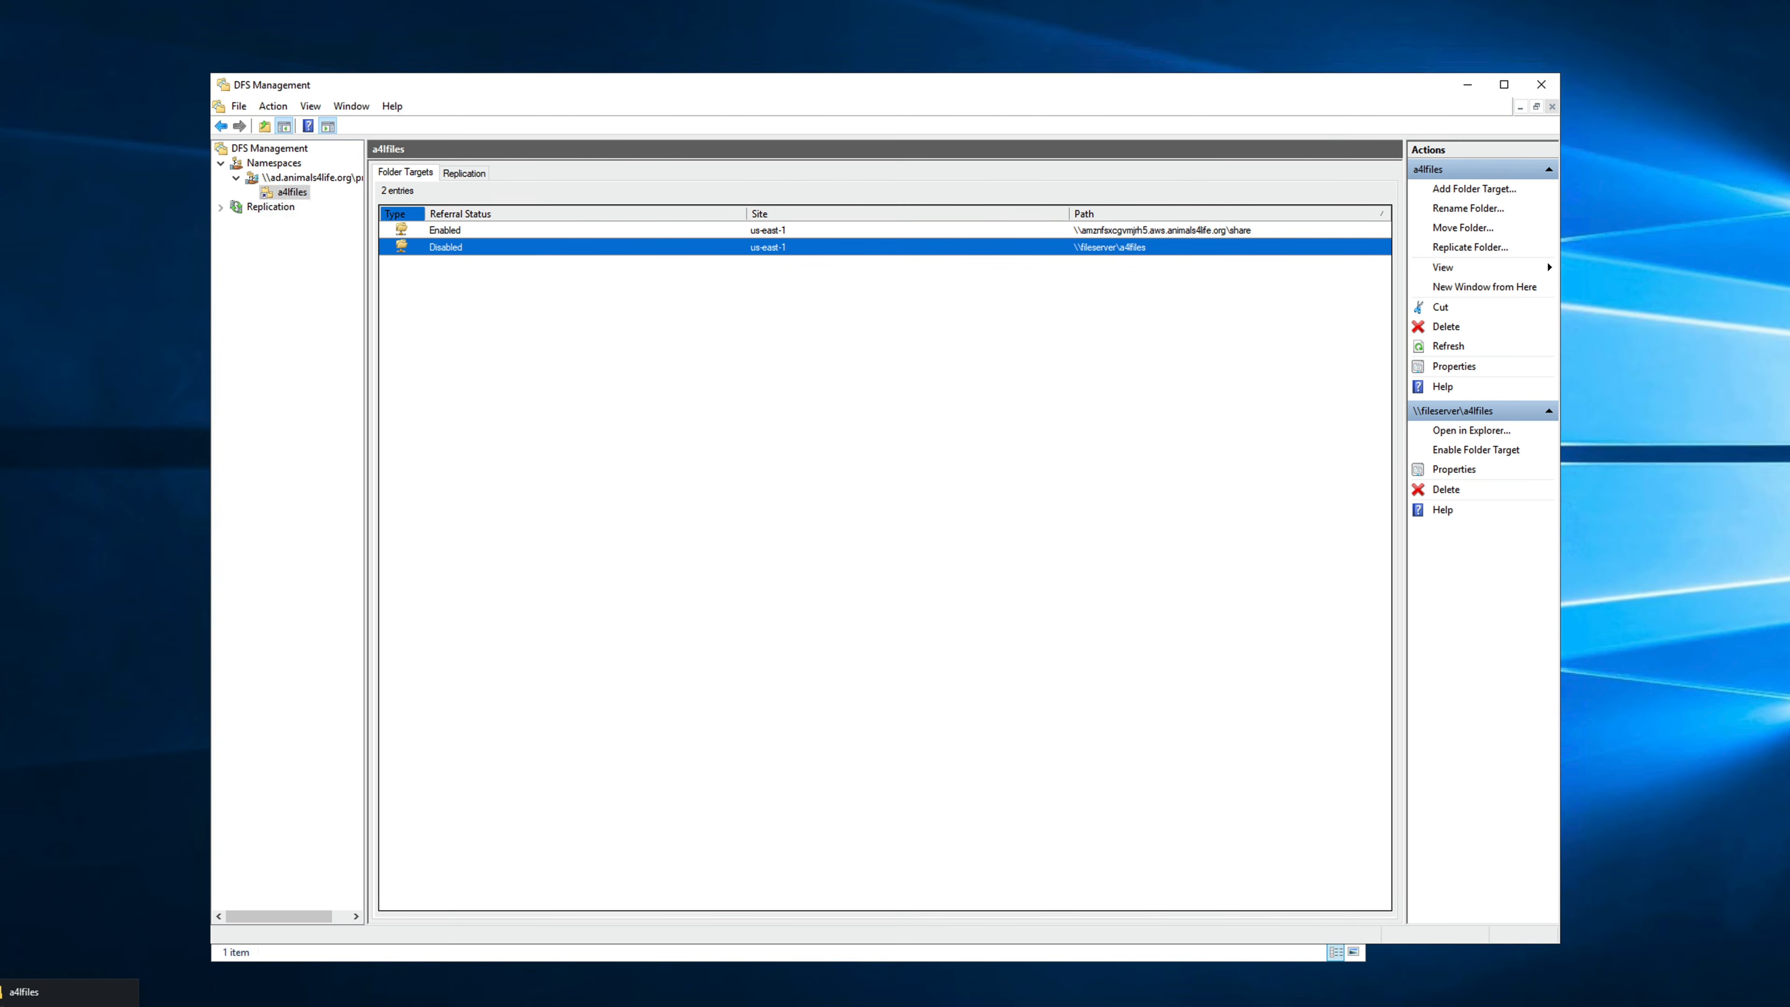
{"action": "left_click", "coordinate": [43, 1006]}
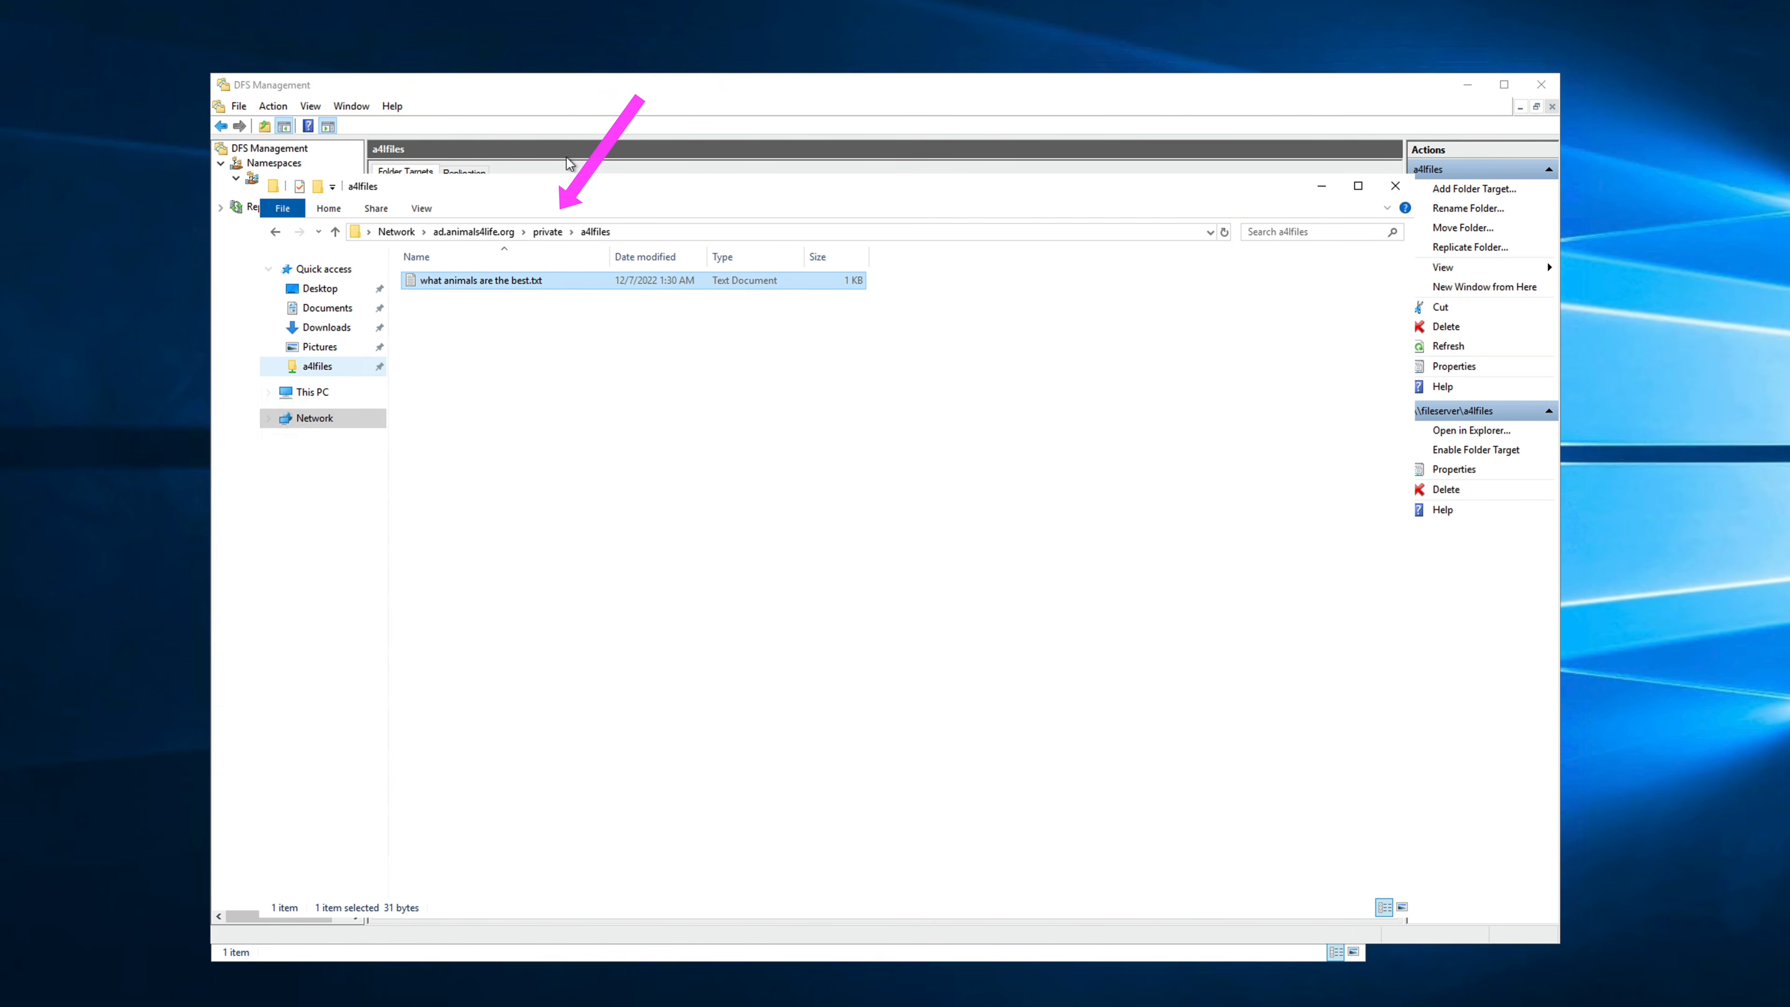
{"action": "right_click", "coordinate": [477, 351]}
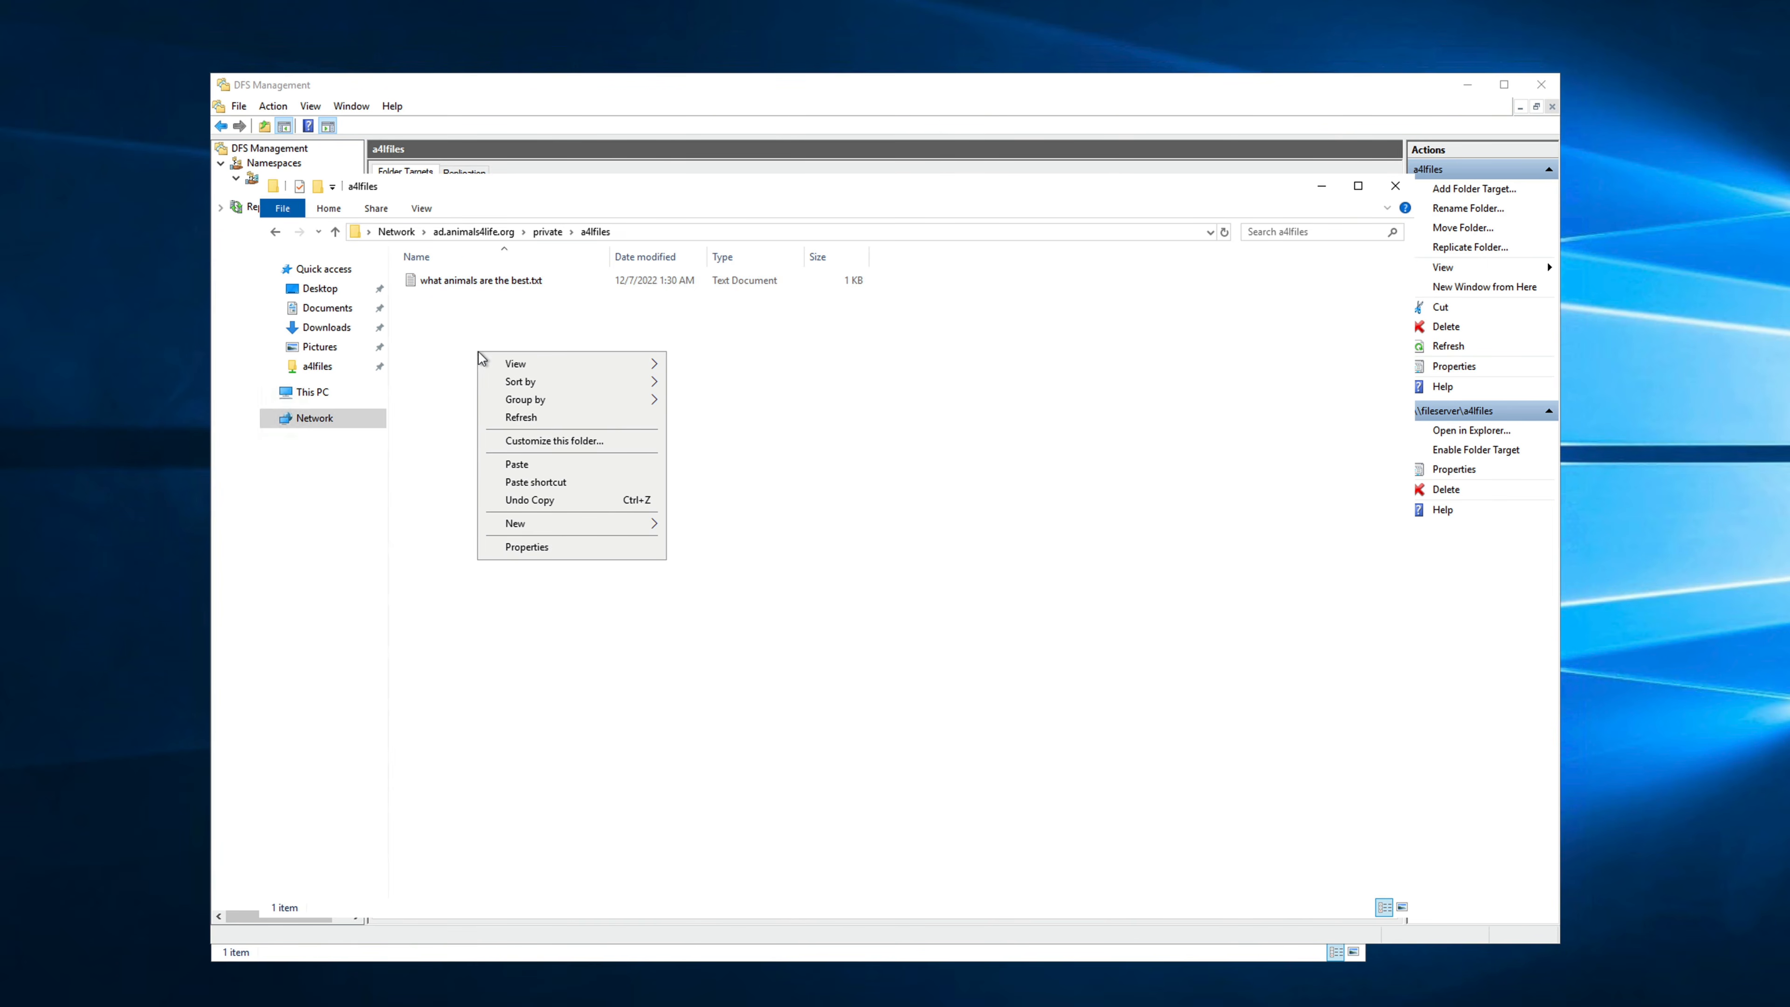
{"action": "left_click", "coordinate": [453, 285]}
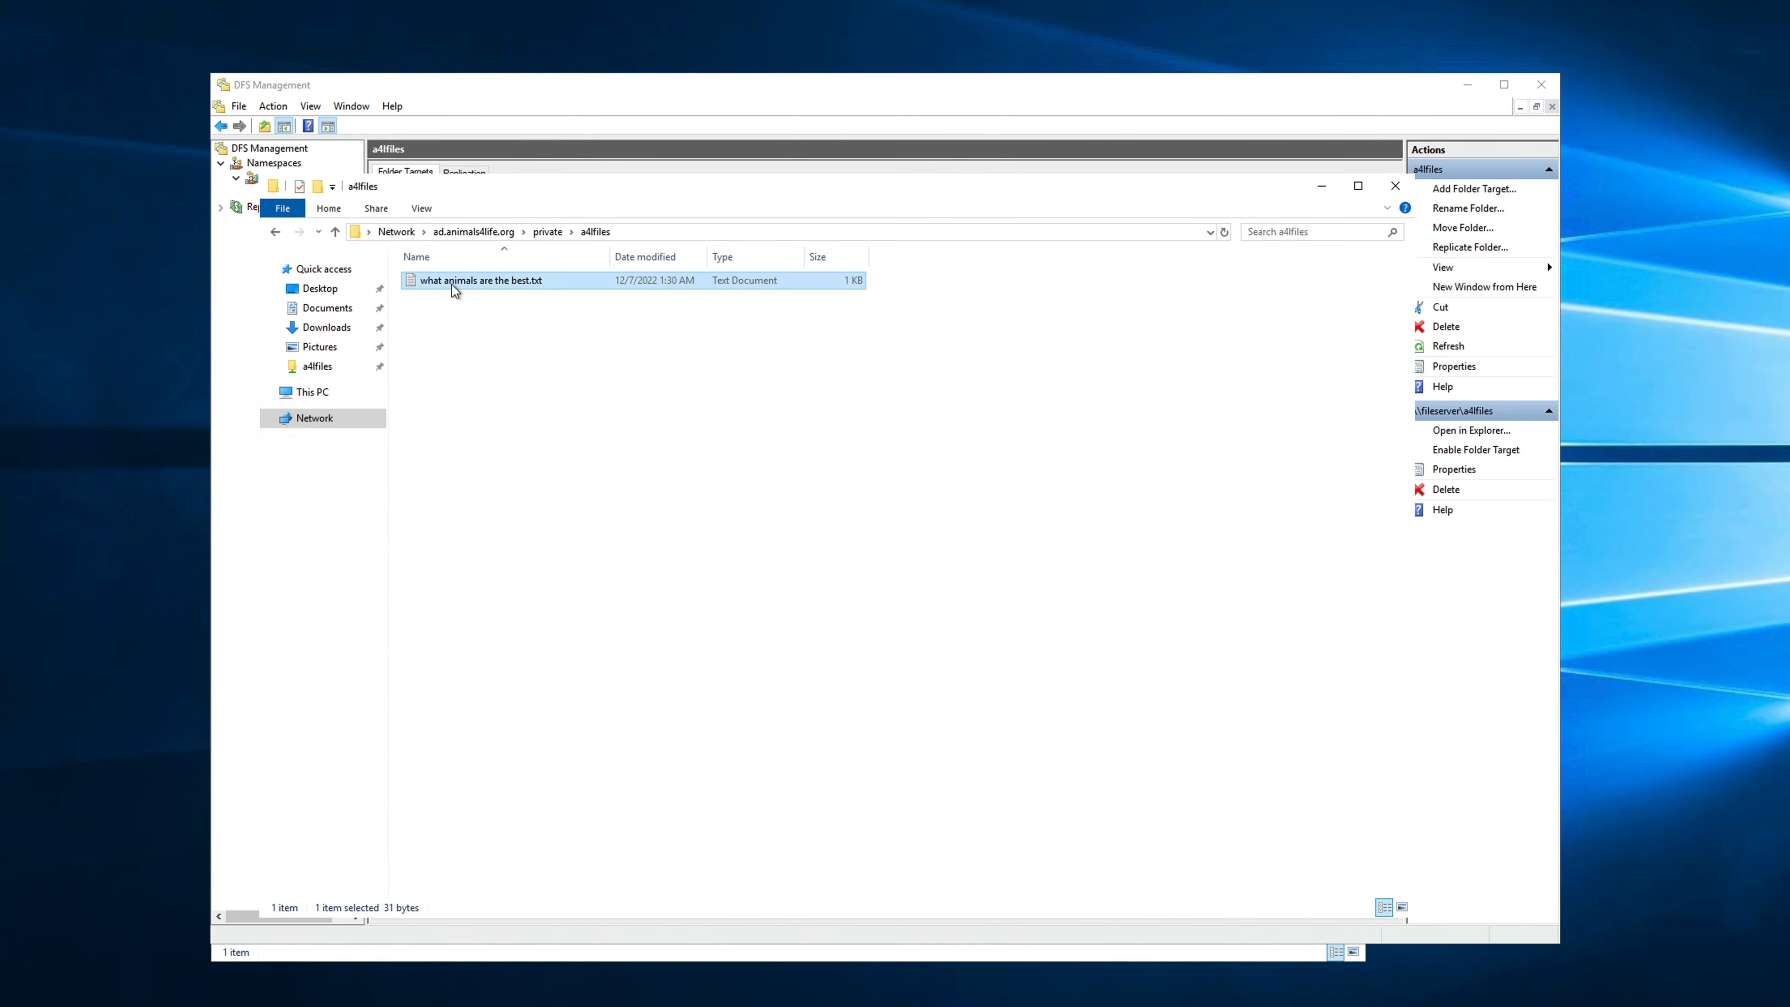
{"action": "left_click", "coordinate": [480, 409]}
{"action": "key", "text": "ctrl+v"}
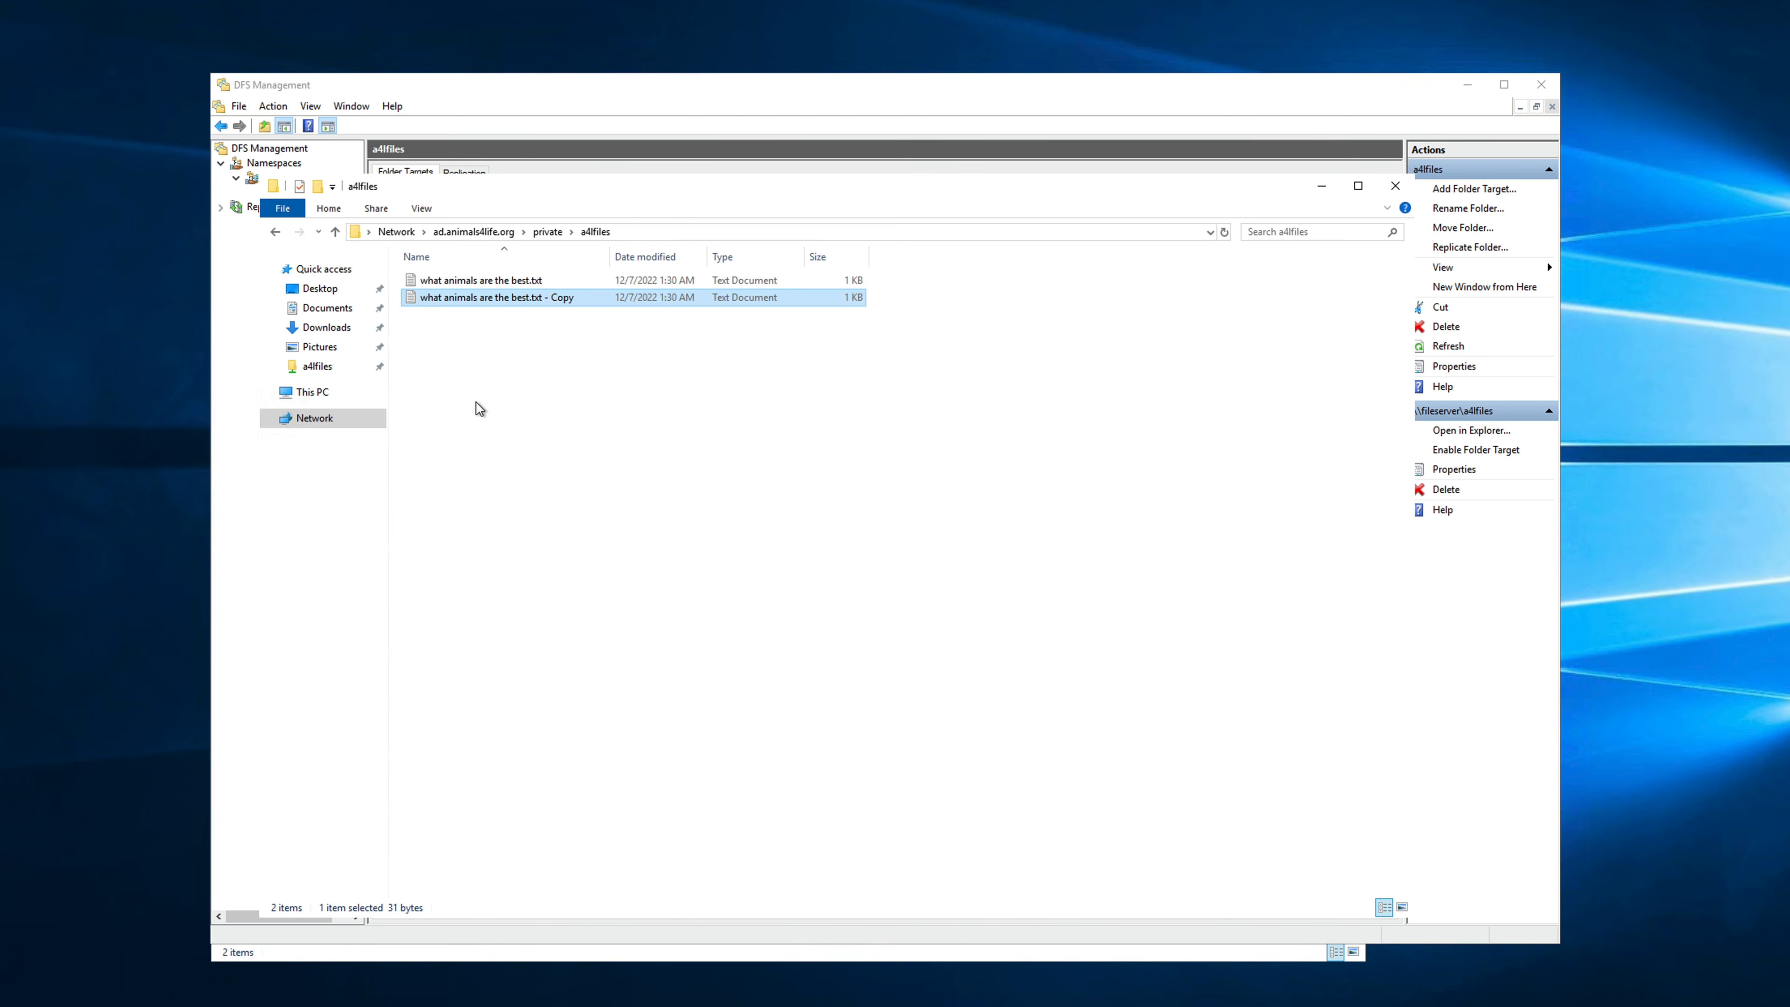
{"action": "key", "text": "ctrl+v"}
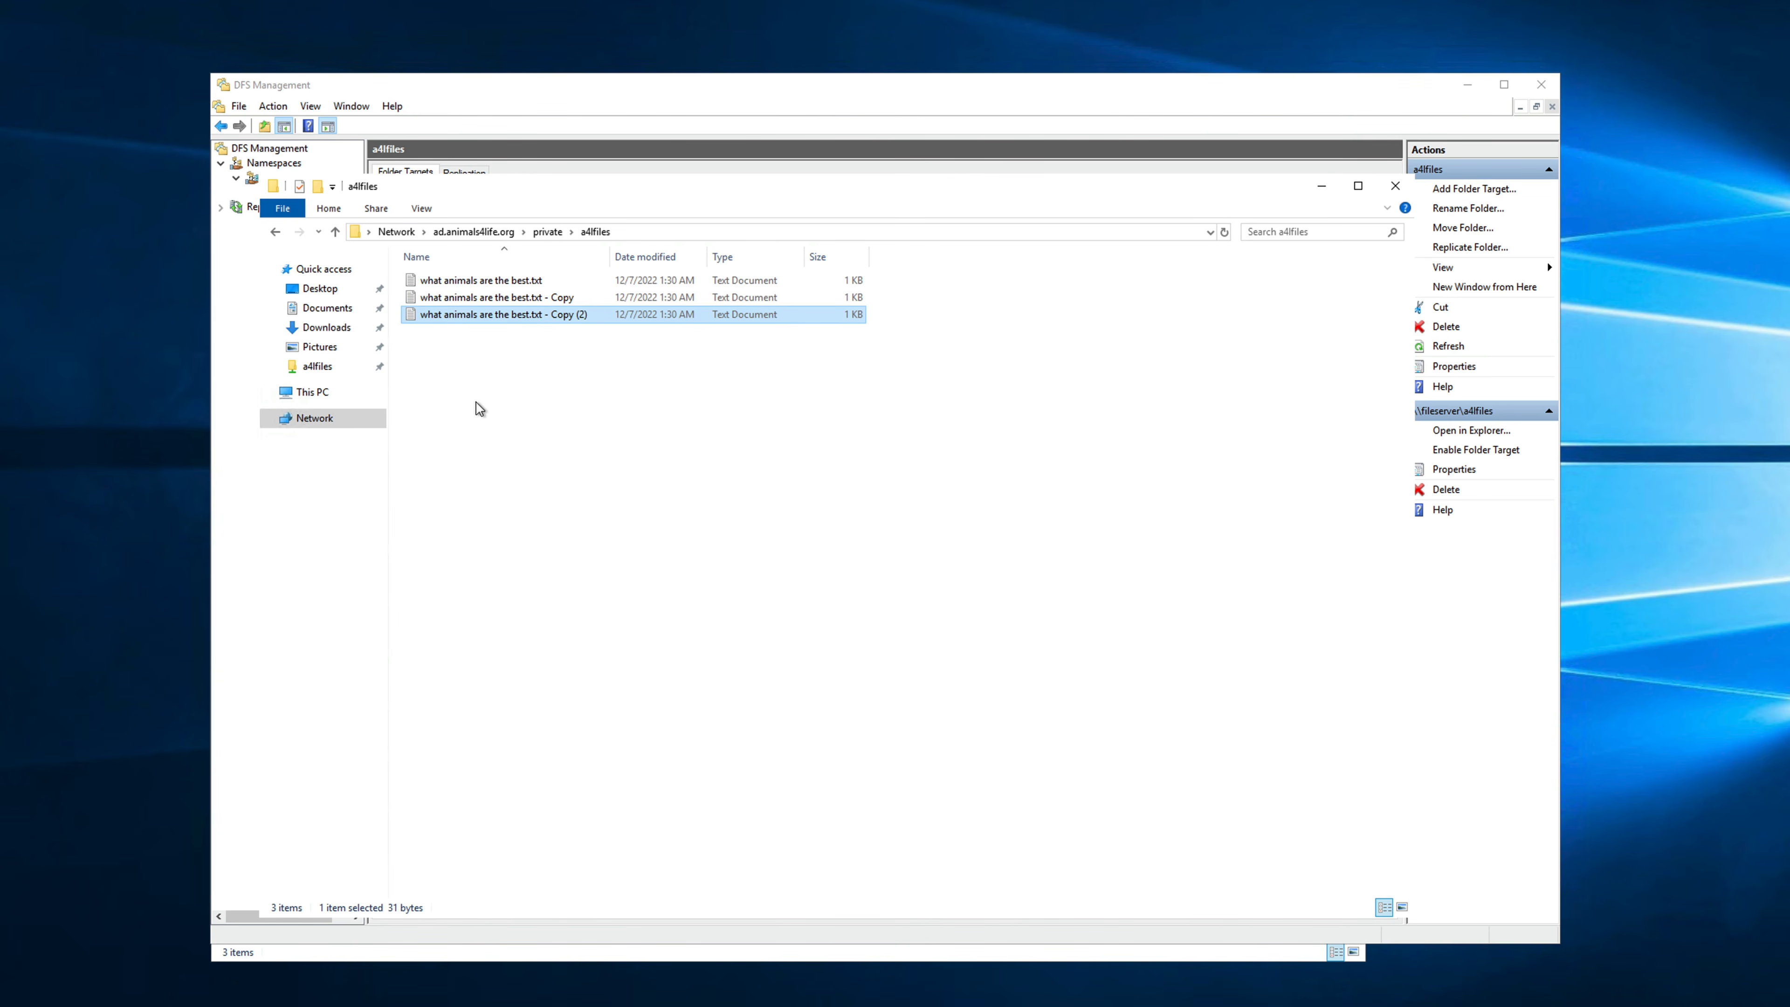
{"action": "key", "text": "ctrl+v"}
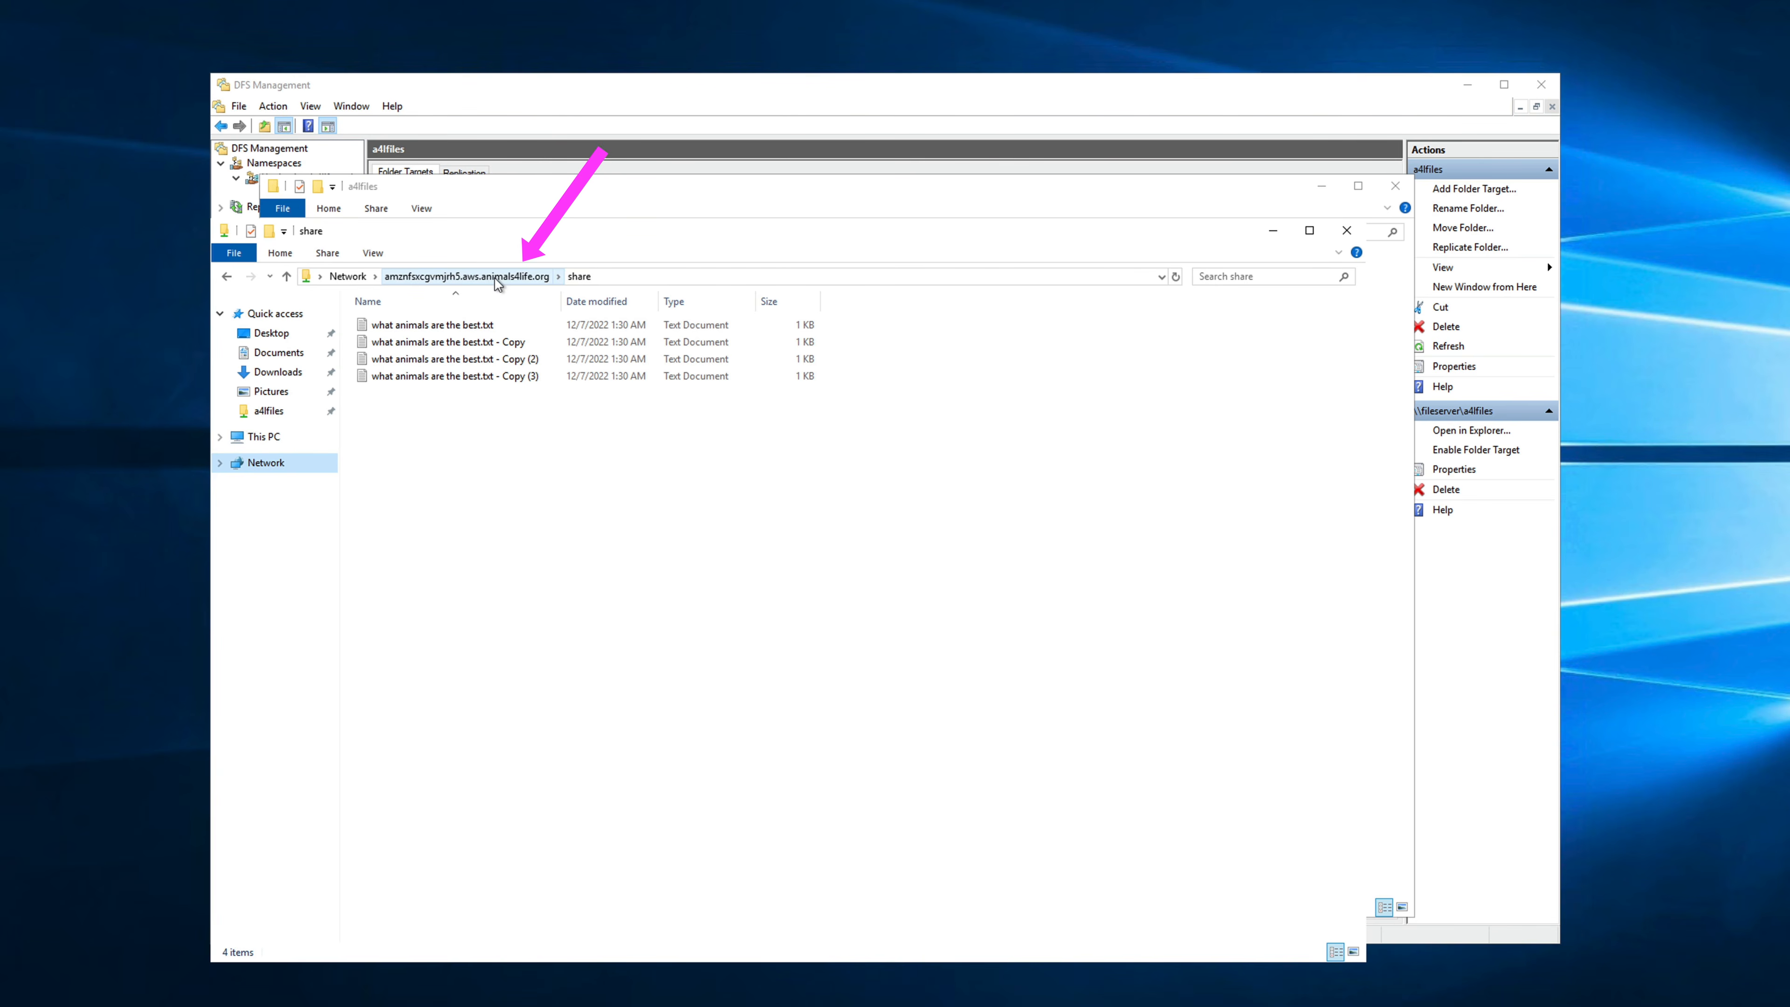
{"action": "left_click", "coordinate": [459, 326]}
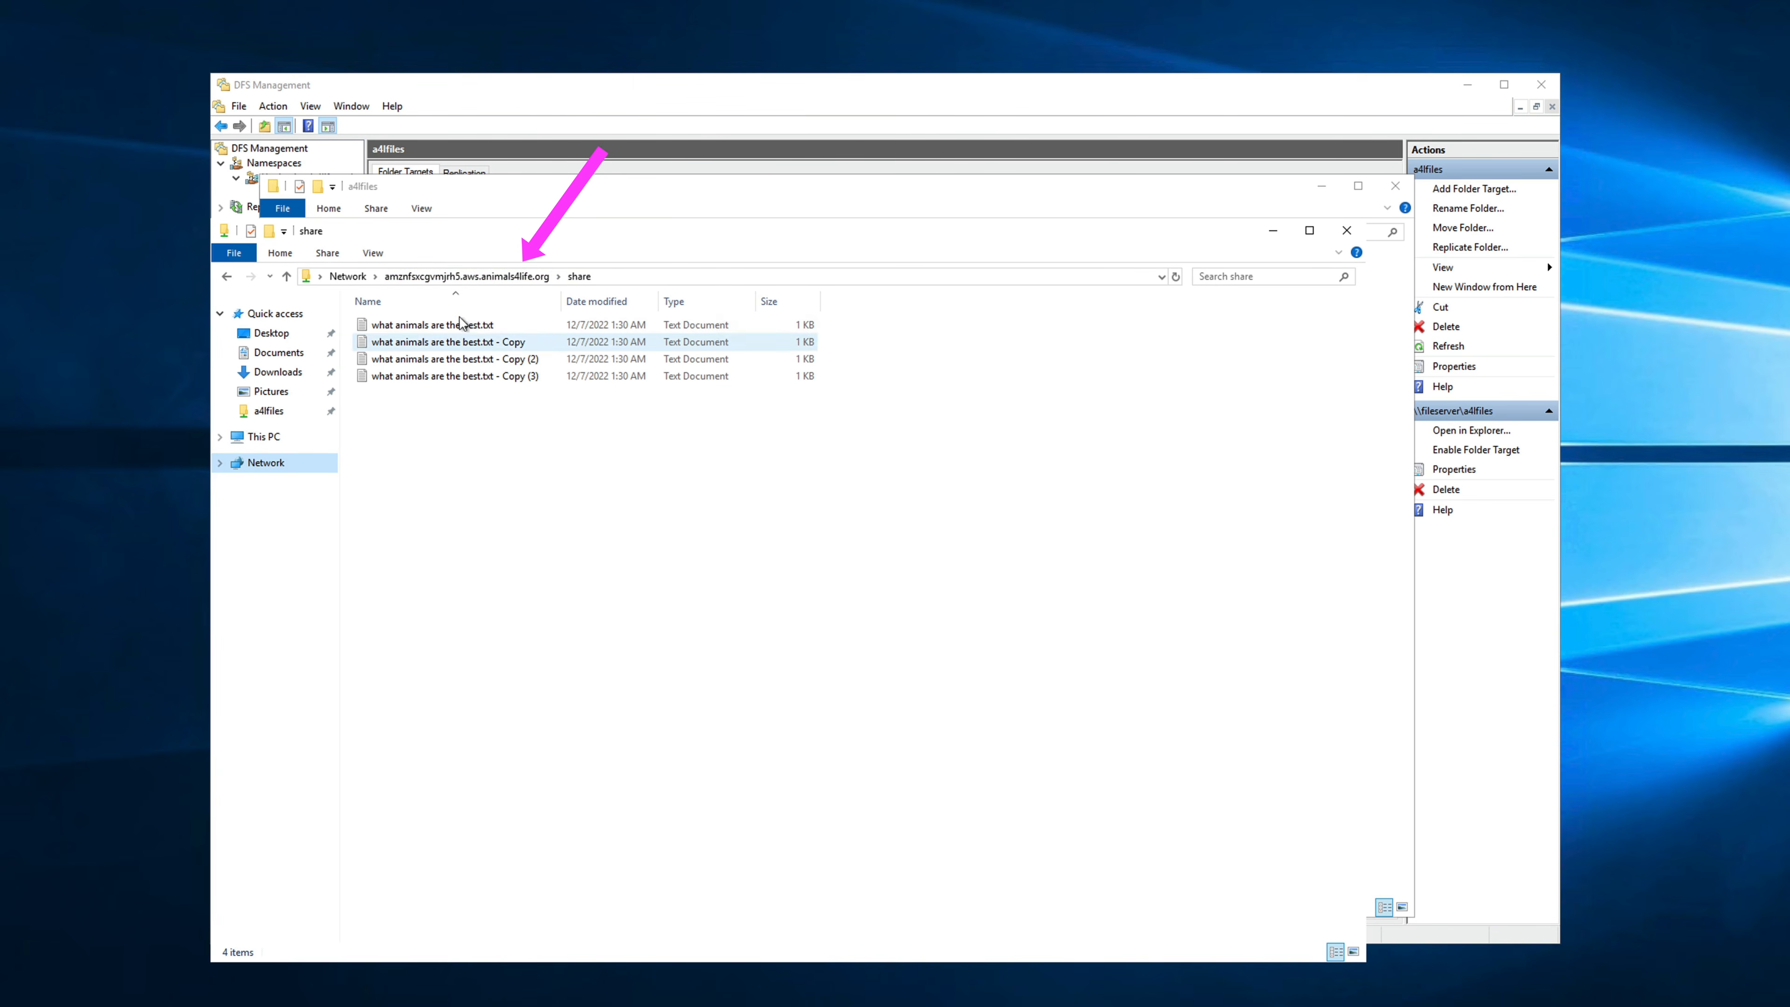